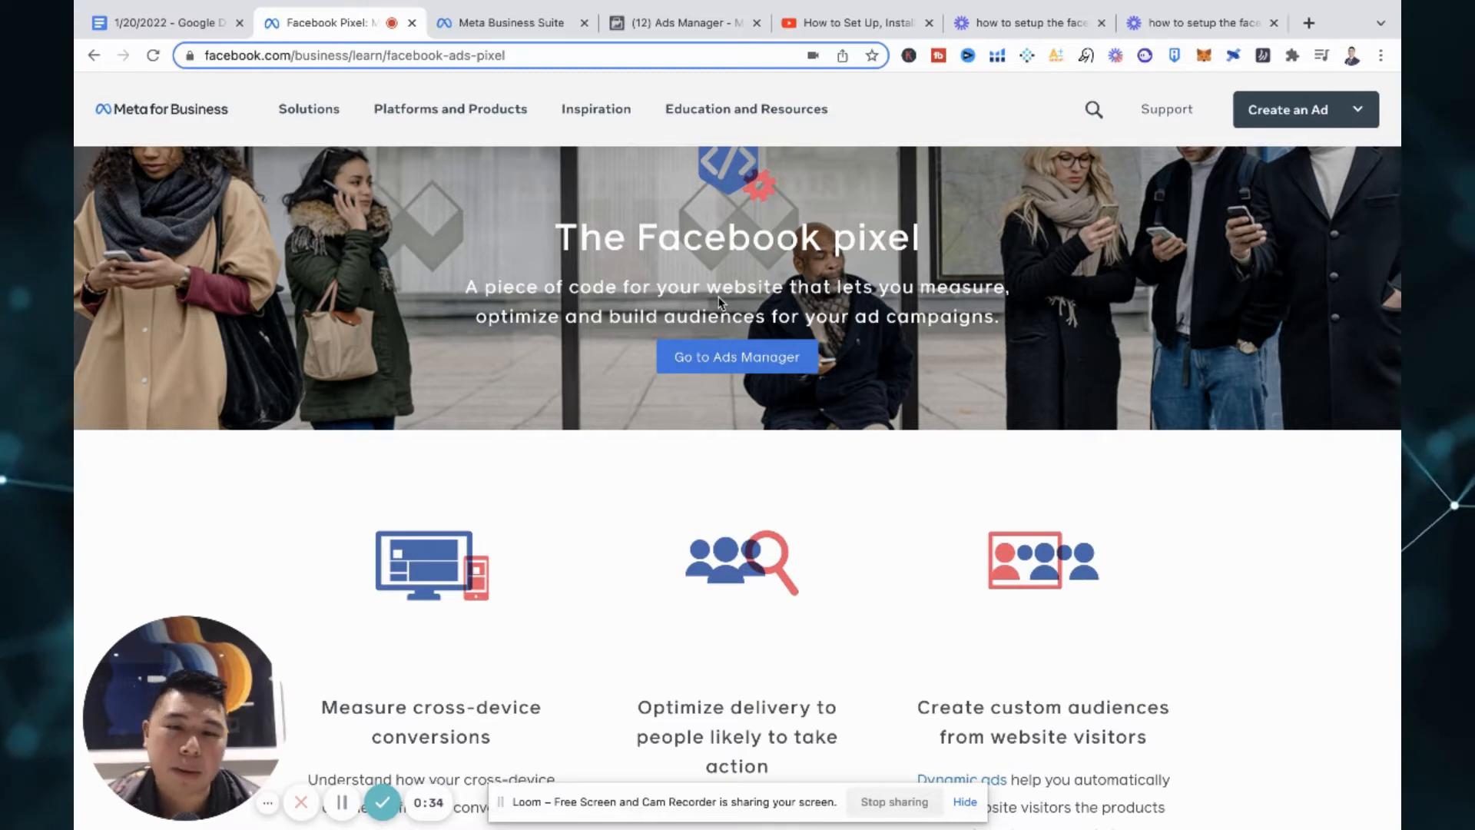
# Examine the Facebook pixel page's listed benefits and its explanation of how the pixel works.
pyautogui.scroll(-2, 972, 373)
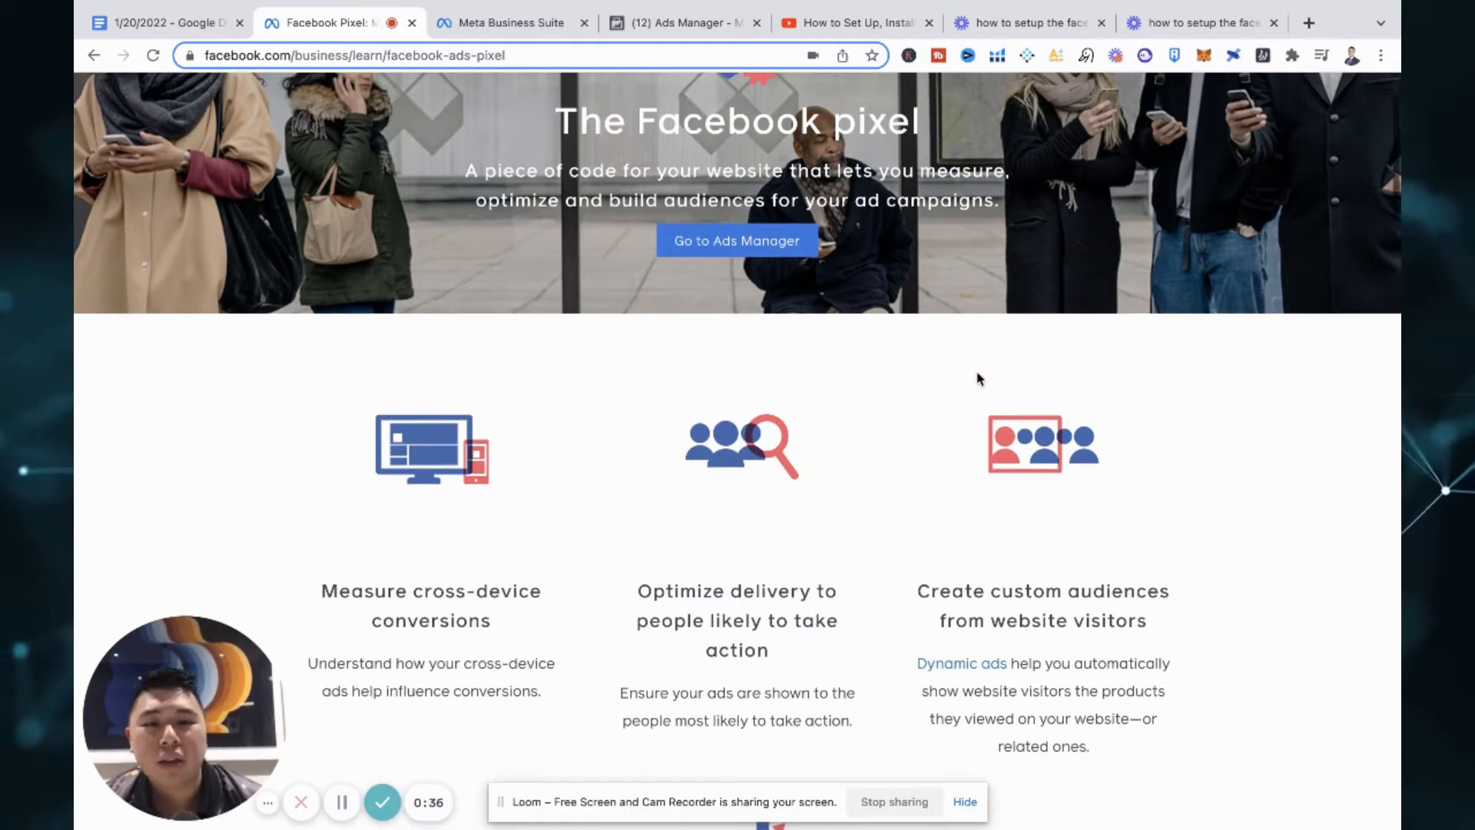
pyautogui.scroll(-5, 978, 378)
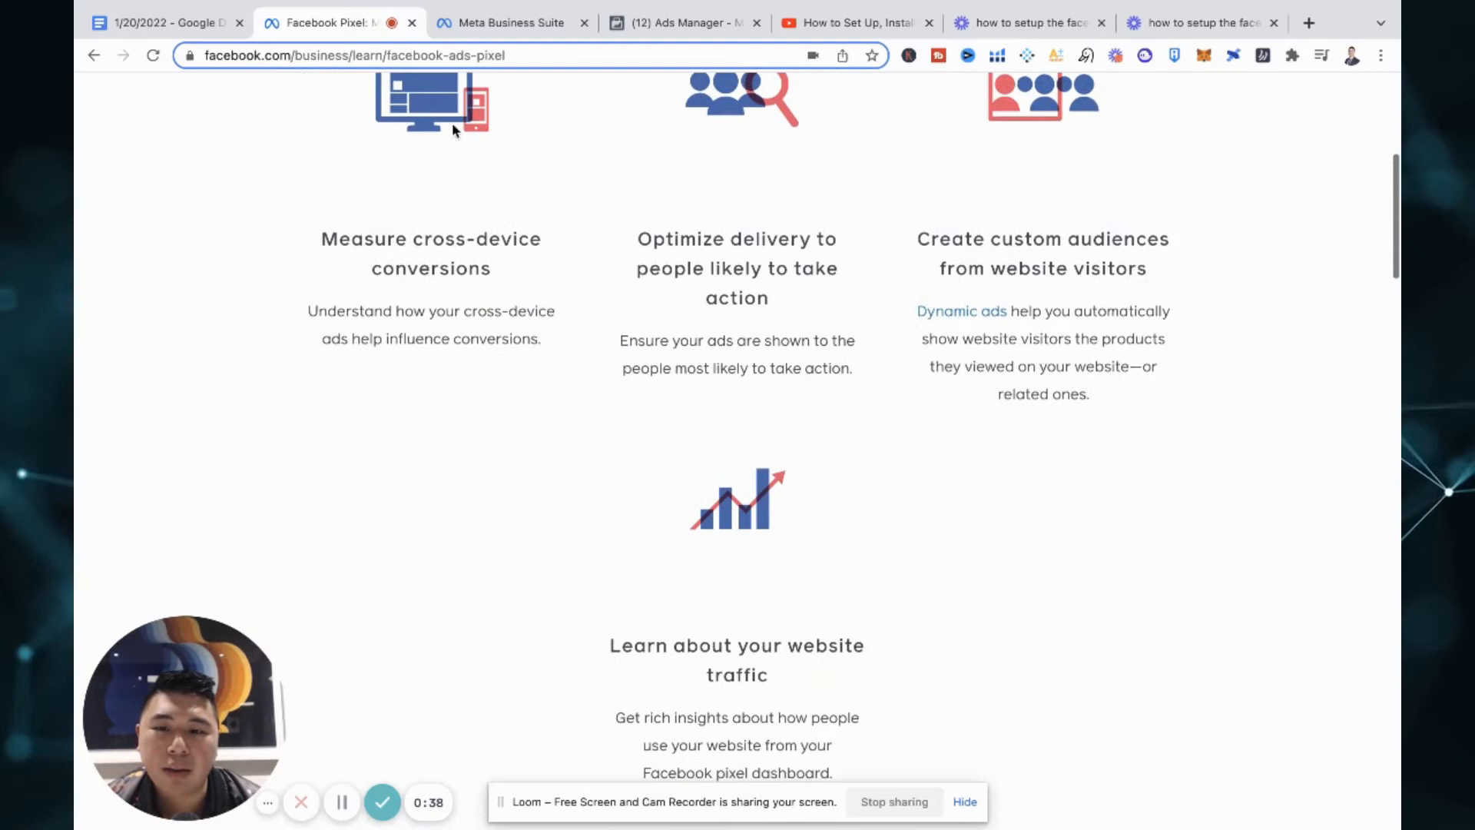
pyautogui.scroll(1, 453, 127)
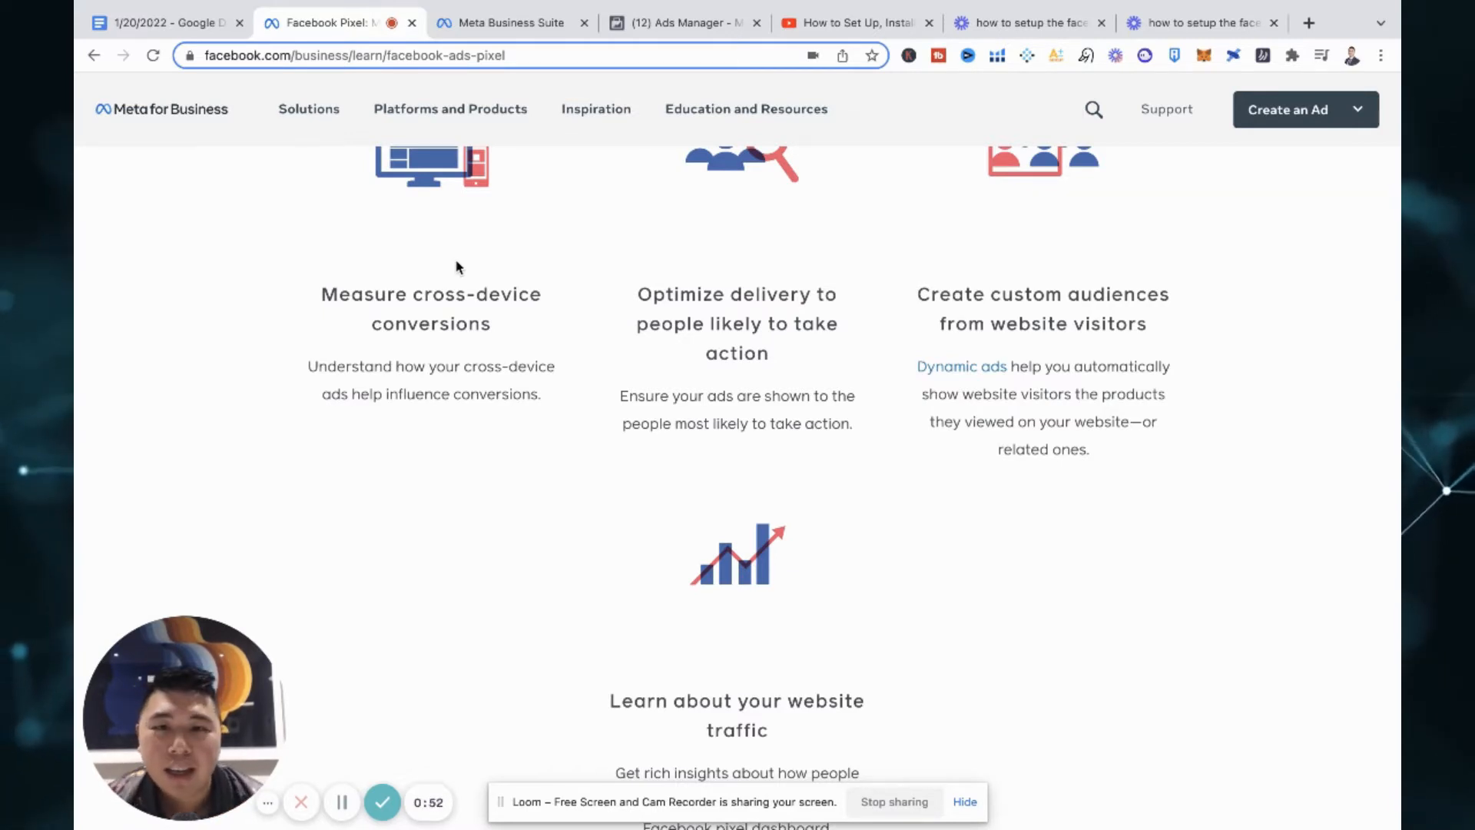
pyautogui.scroll(2, 596, 293)
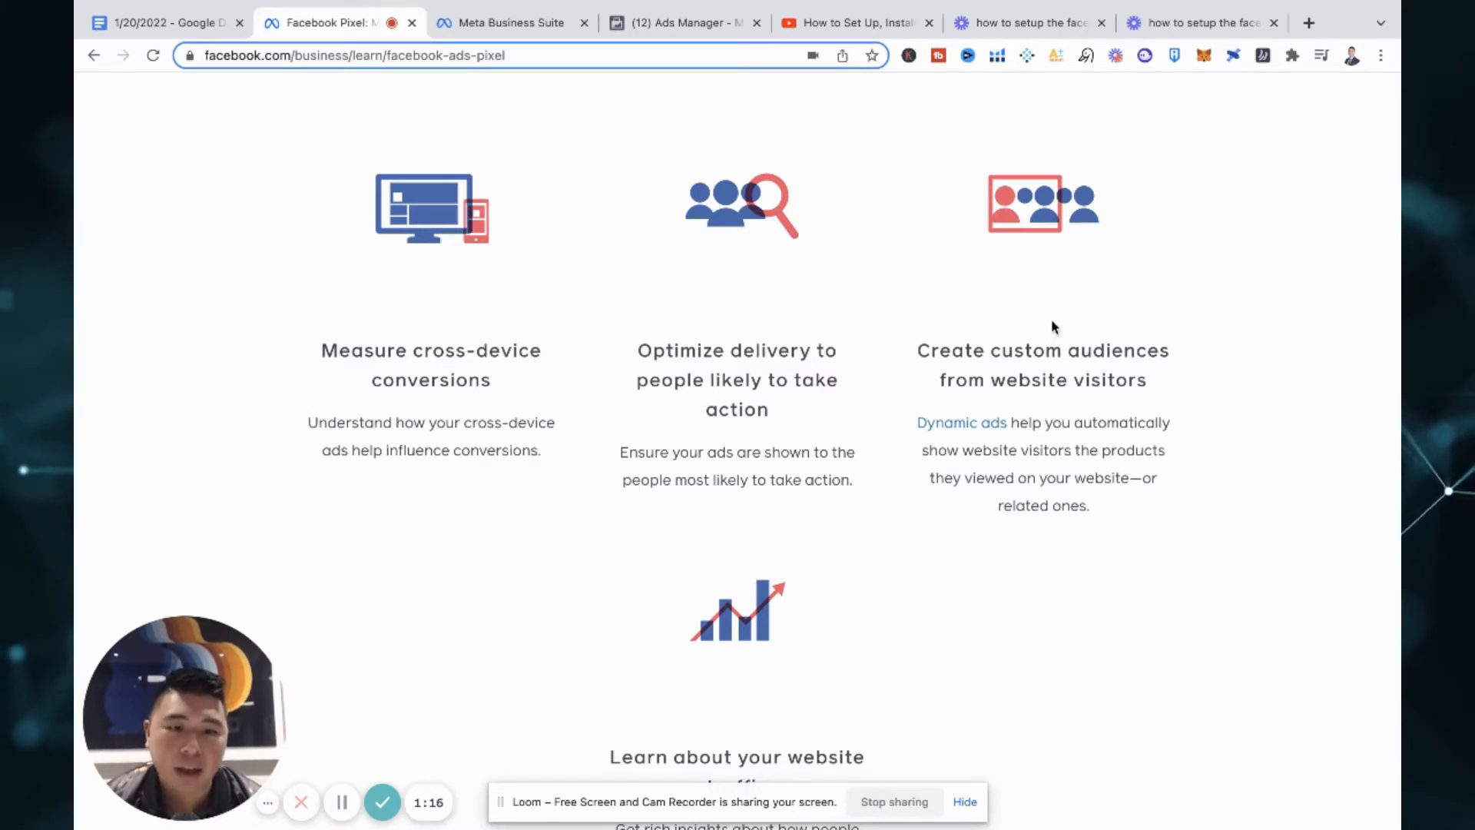
pyautogui.scroll(-1, 1054, 321)
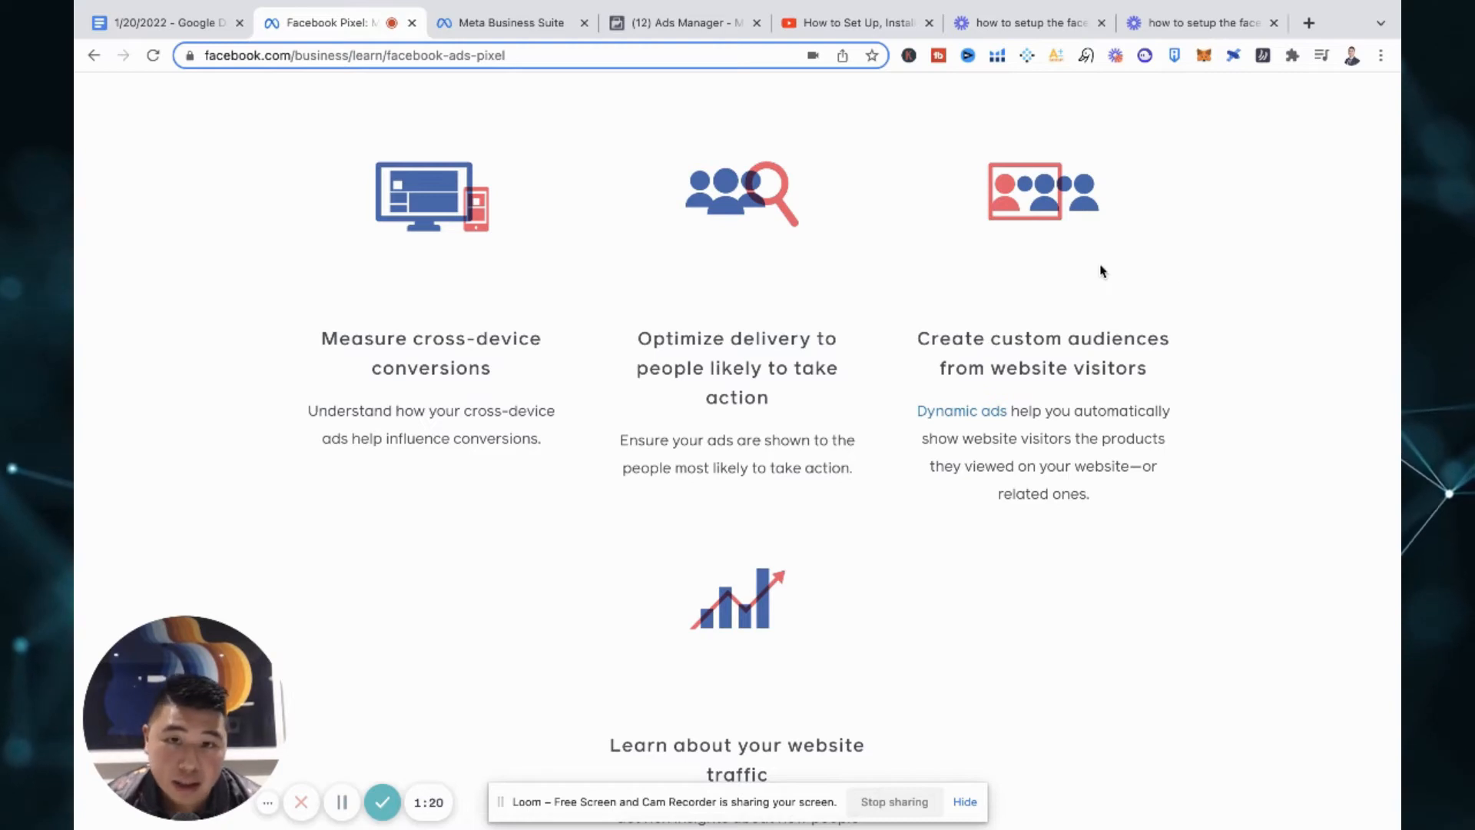
pyautogui.scroll(-2, 1104, 271)
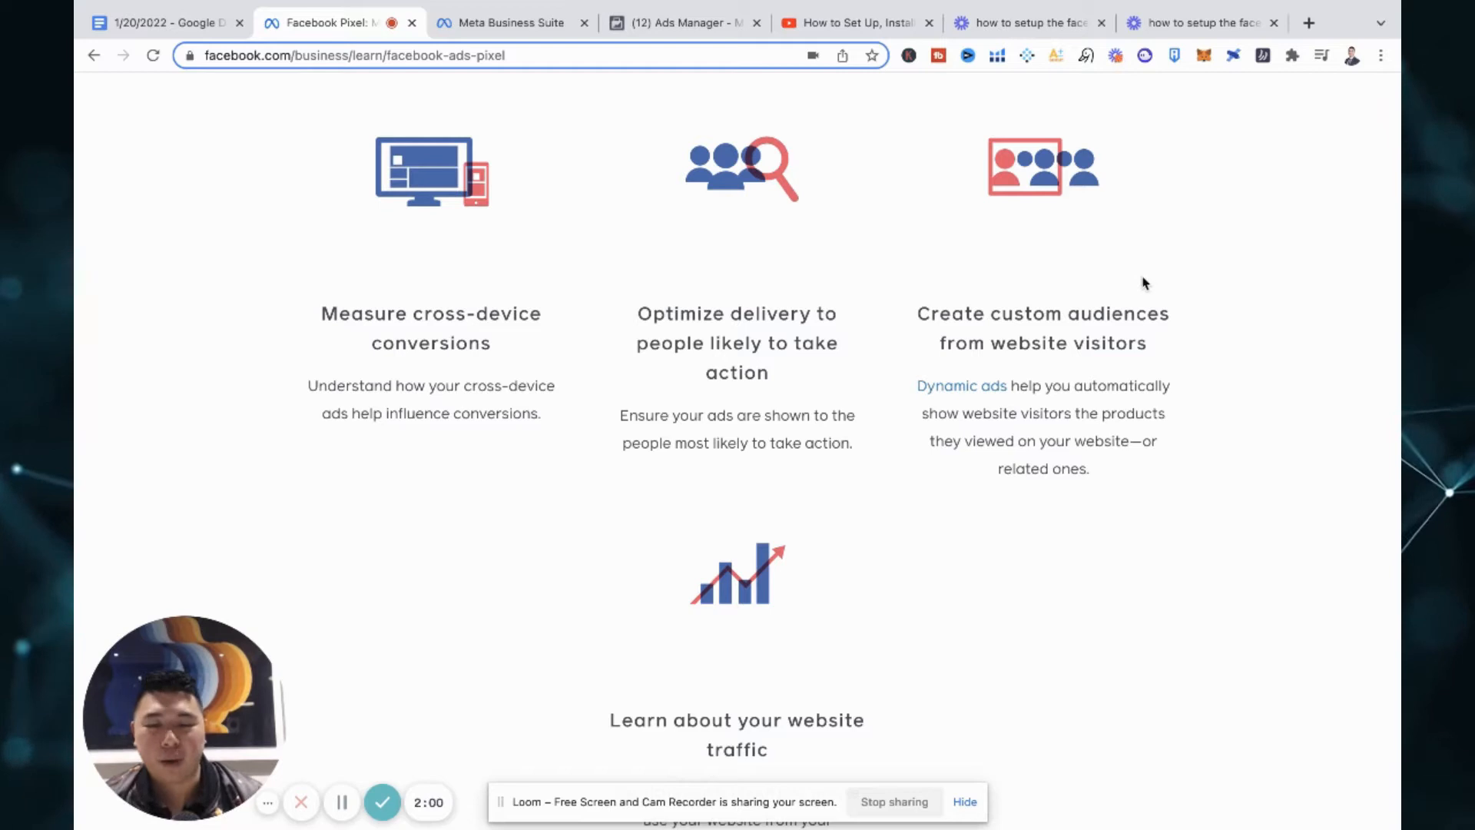
pyautogui.scroll(-8, 1125, 305)
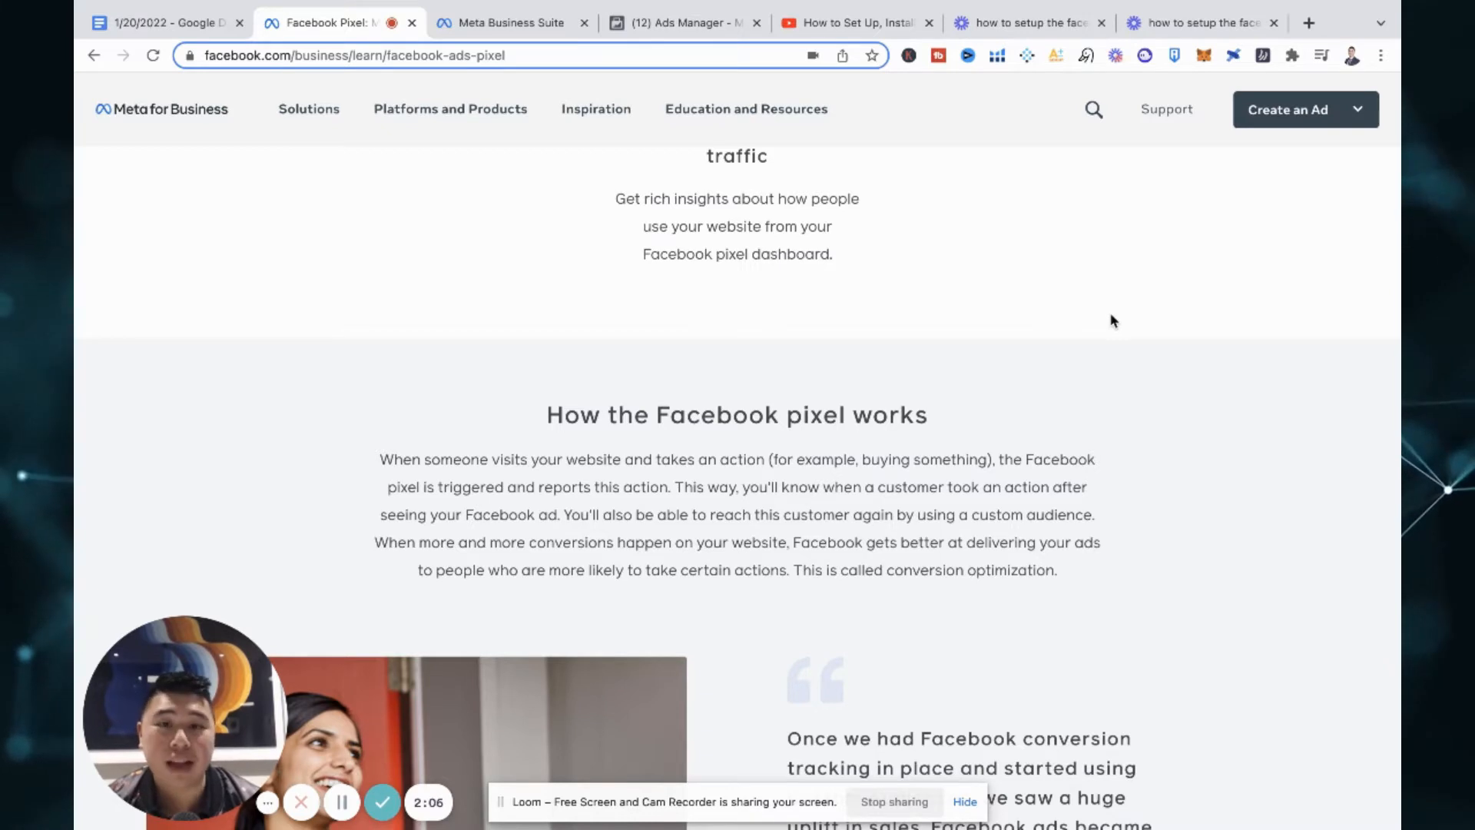
pyautogui.scroll(2, 1113, 320)
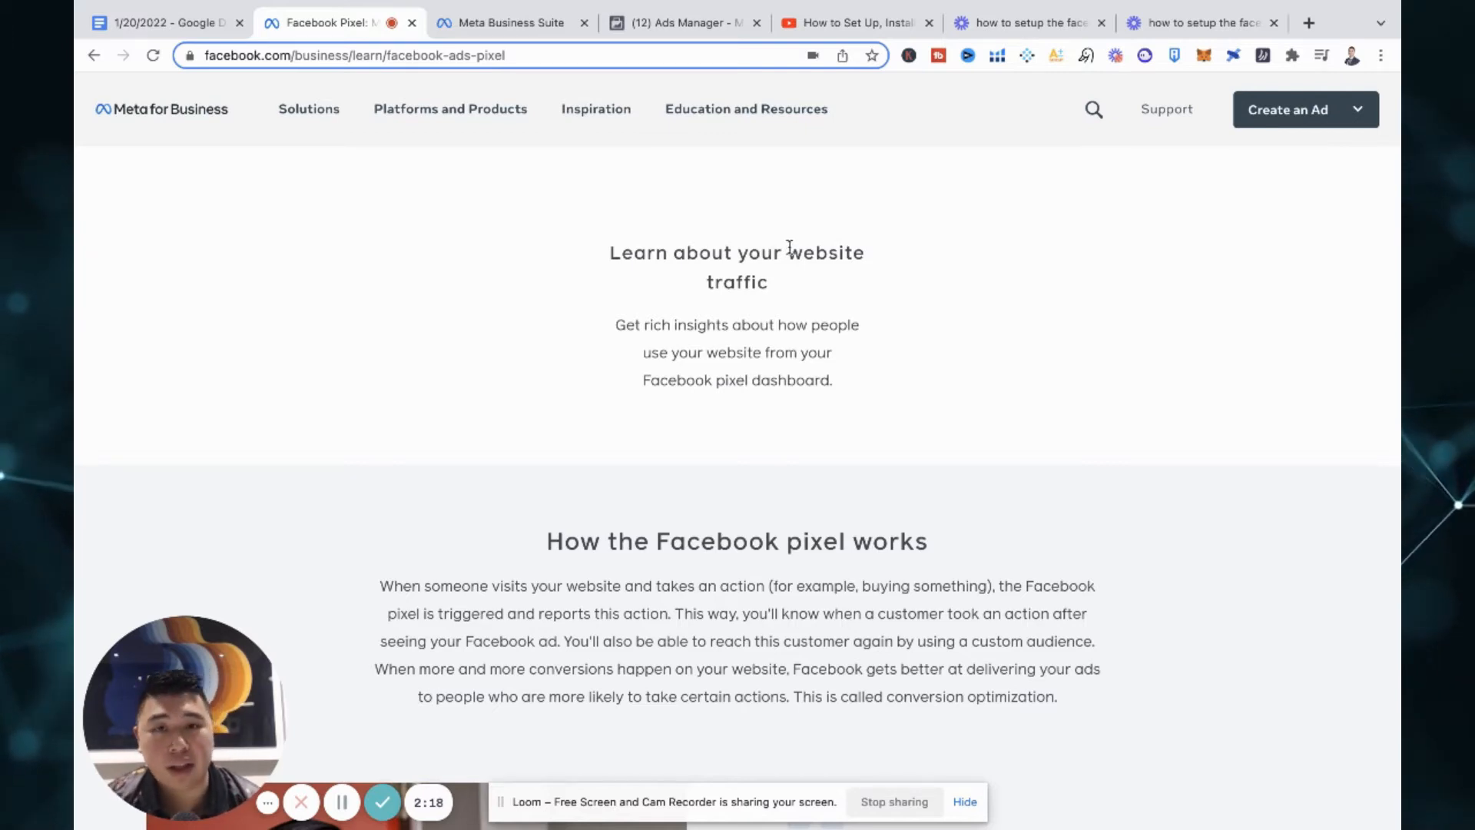
pyautogui.scroll(15, 814, 270)
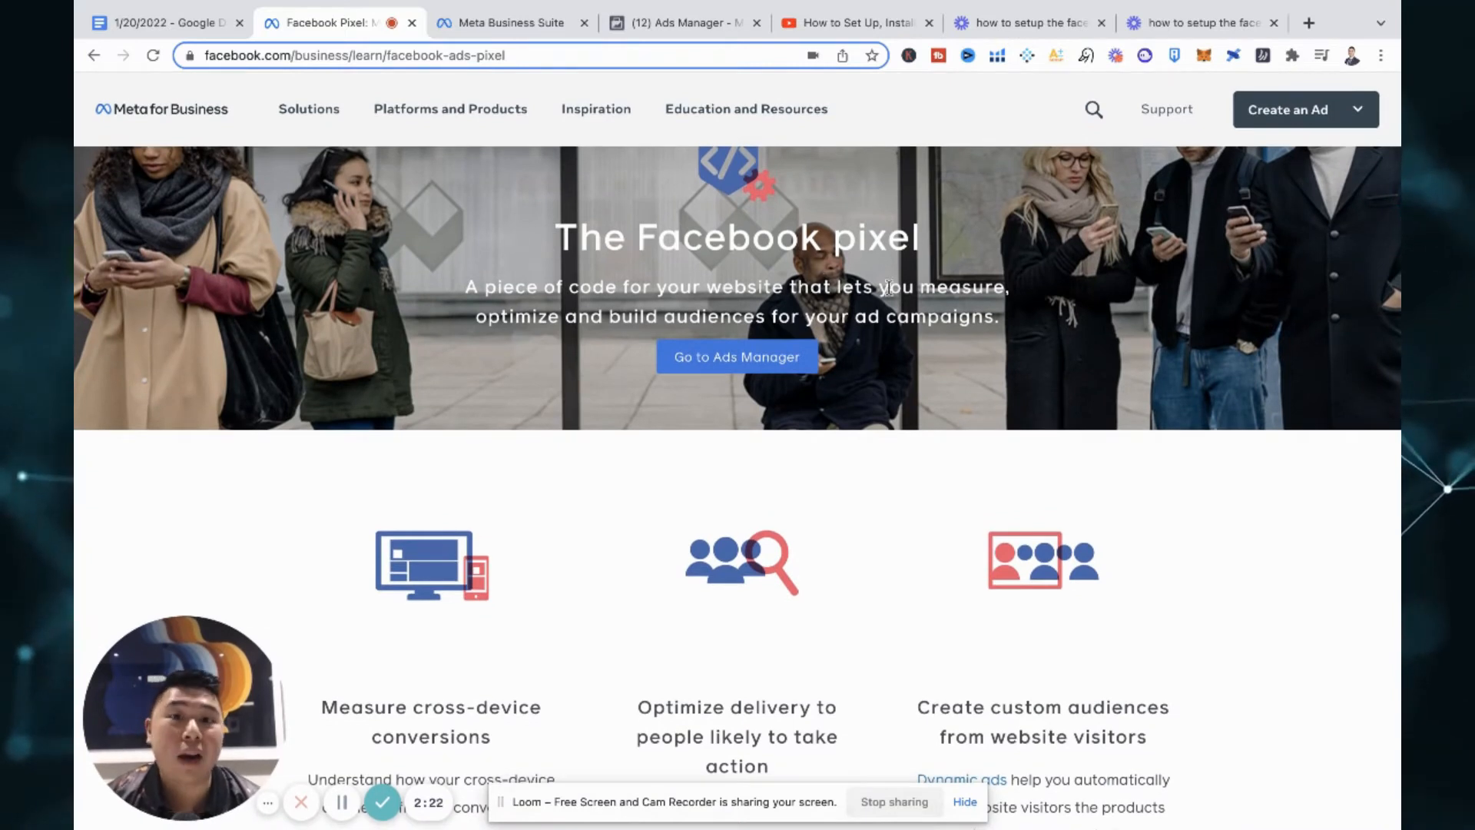
pyautogui.scroll(-4, 906, 303)
pyautogui.scroll(-6, 907, 303)
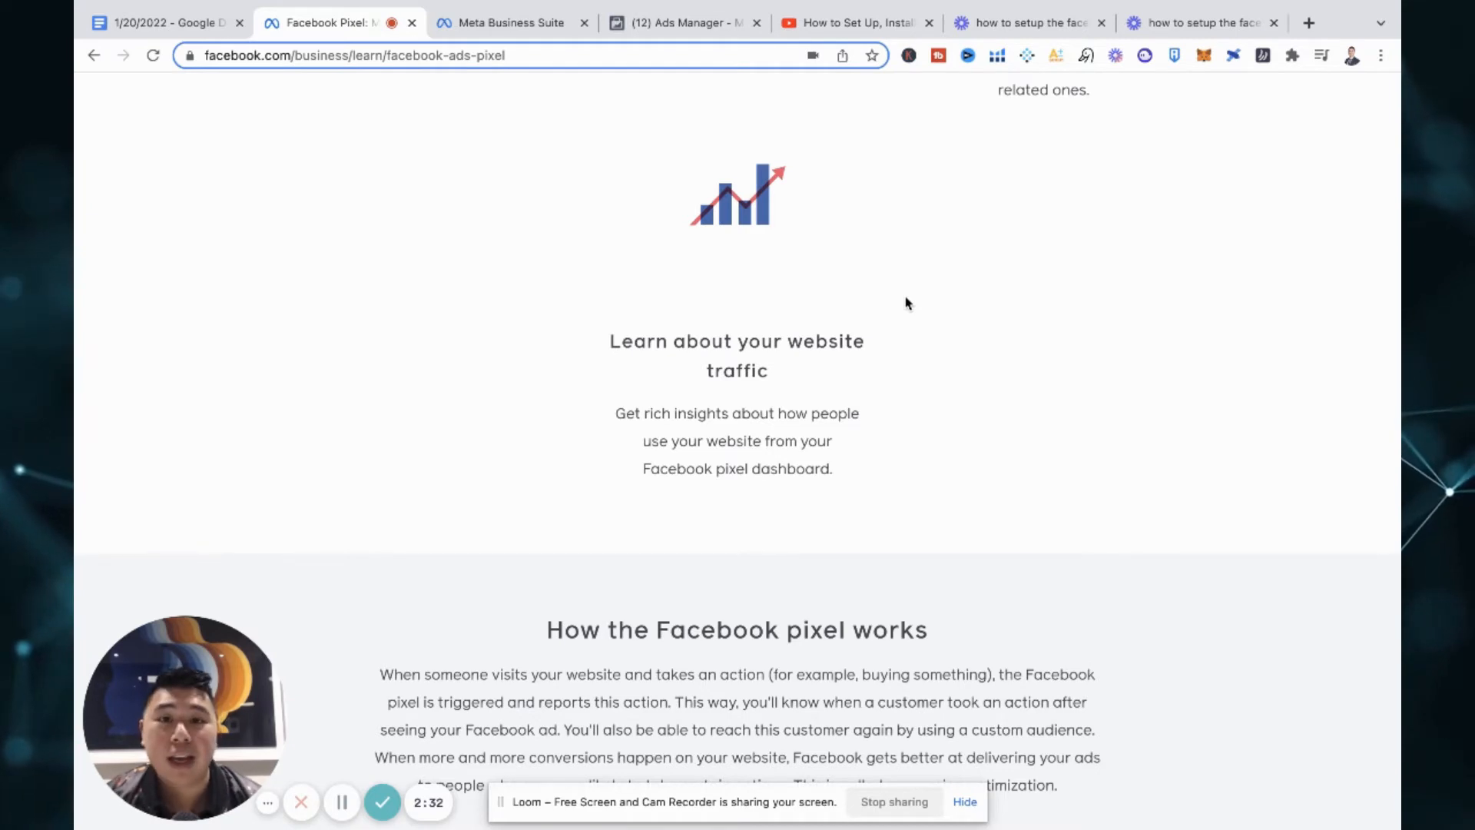
pyautogui.scroll(-20, 860, 307)
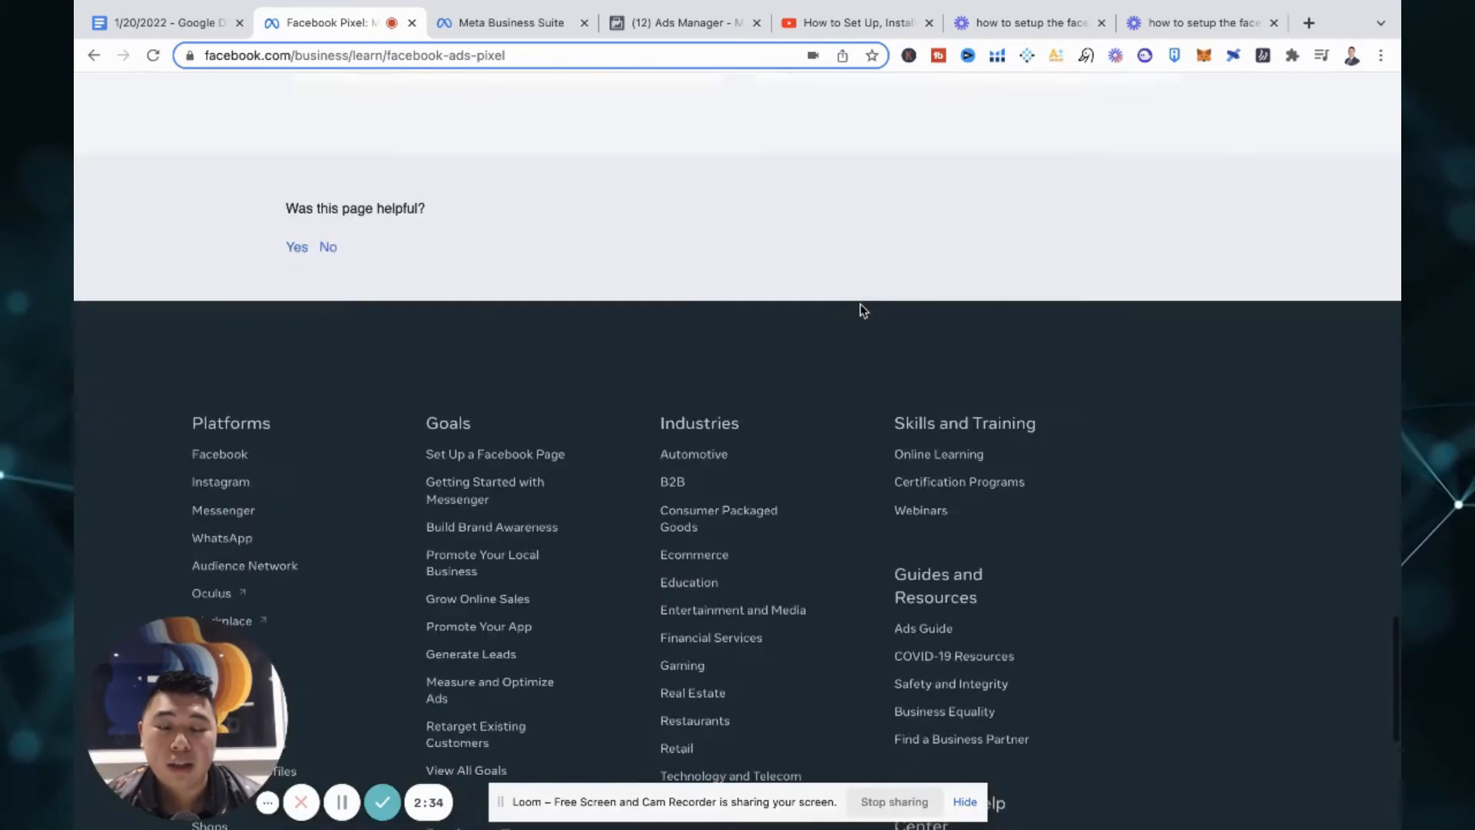
pyautogui.scroll(20, 861, 303)
pyautogui.scroll(3, 860, 303)
pyautogui.scroll(-15, 861, 302)
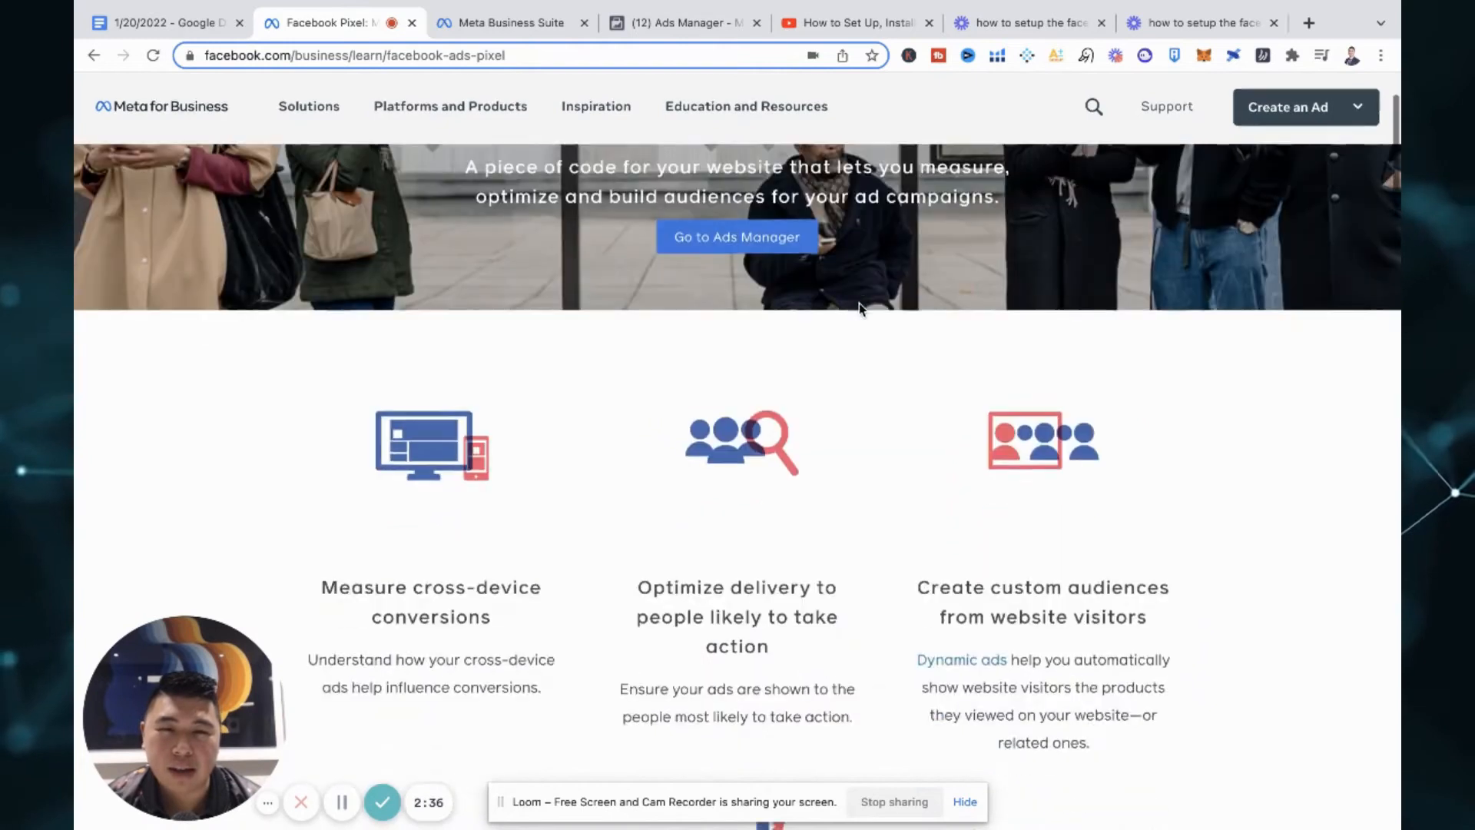
pyautogui.scroll(-10, 861, 309)
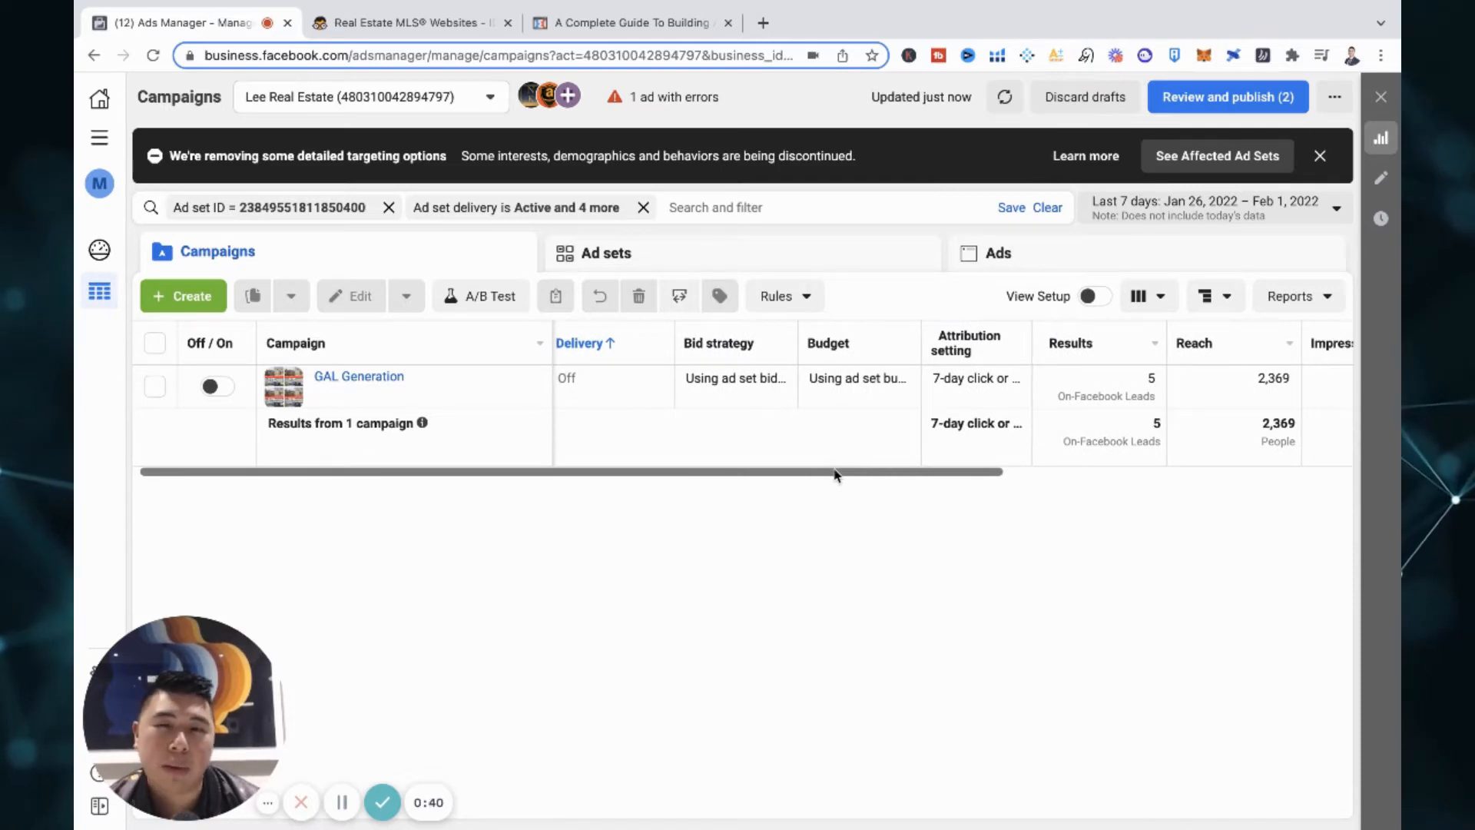
# Review the GAL Generation campaign's results, reach, impressions, cost per result and amount spent.
pyautogui.moveTo(836, 471); pyautogui.dragTo(870, 477)
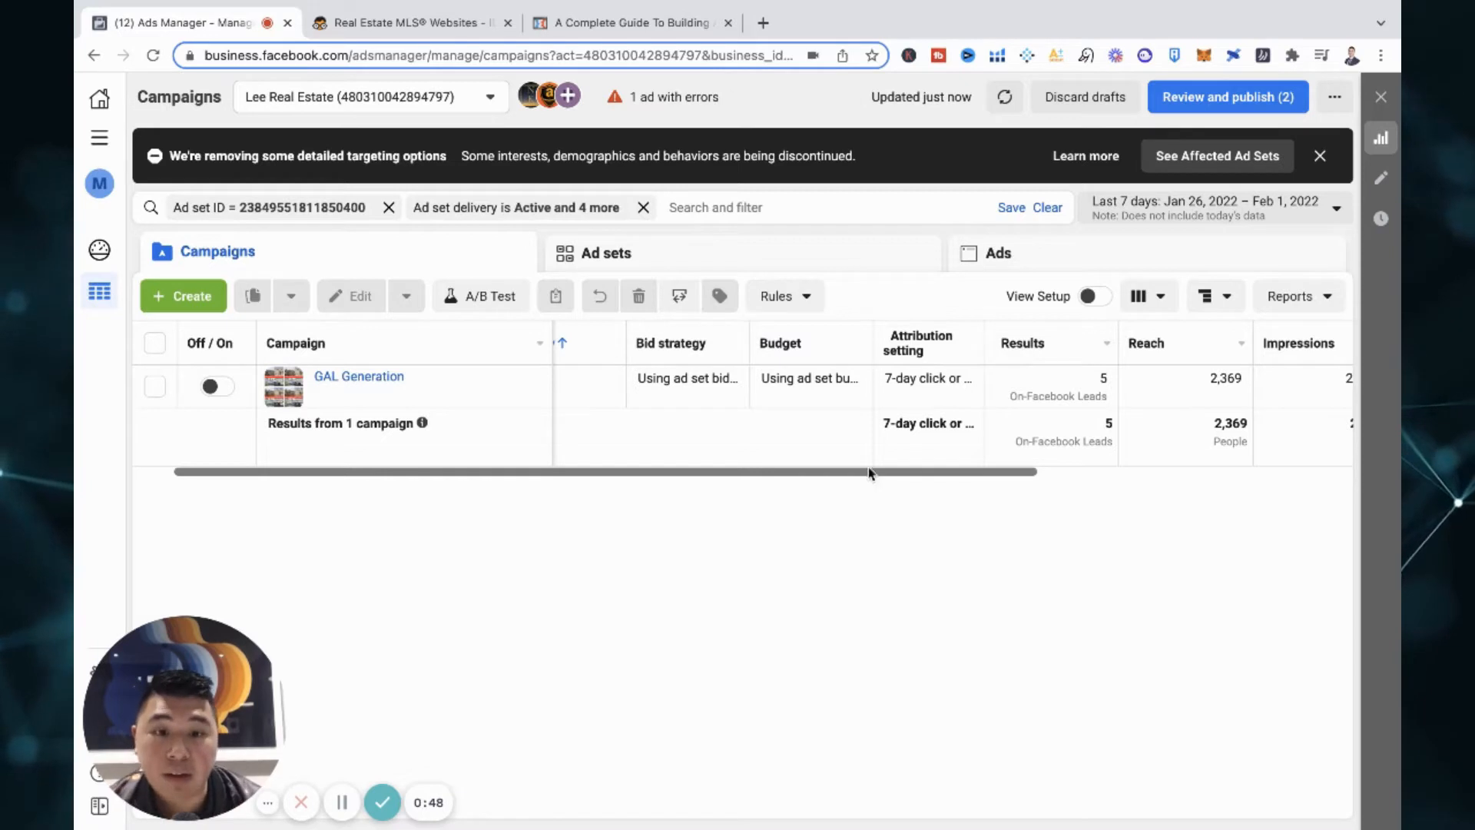
pyautogui.moveTo(873, 474); pyautogui.dragTo(958, 480)
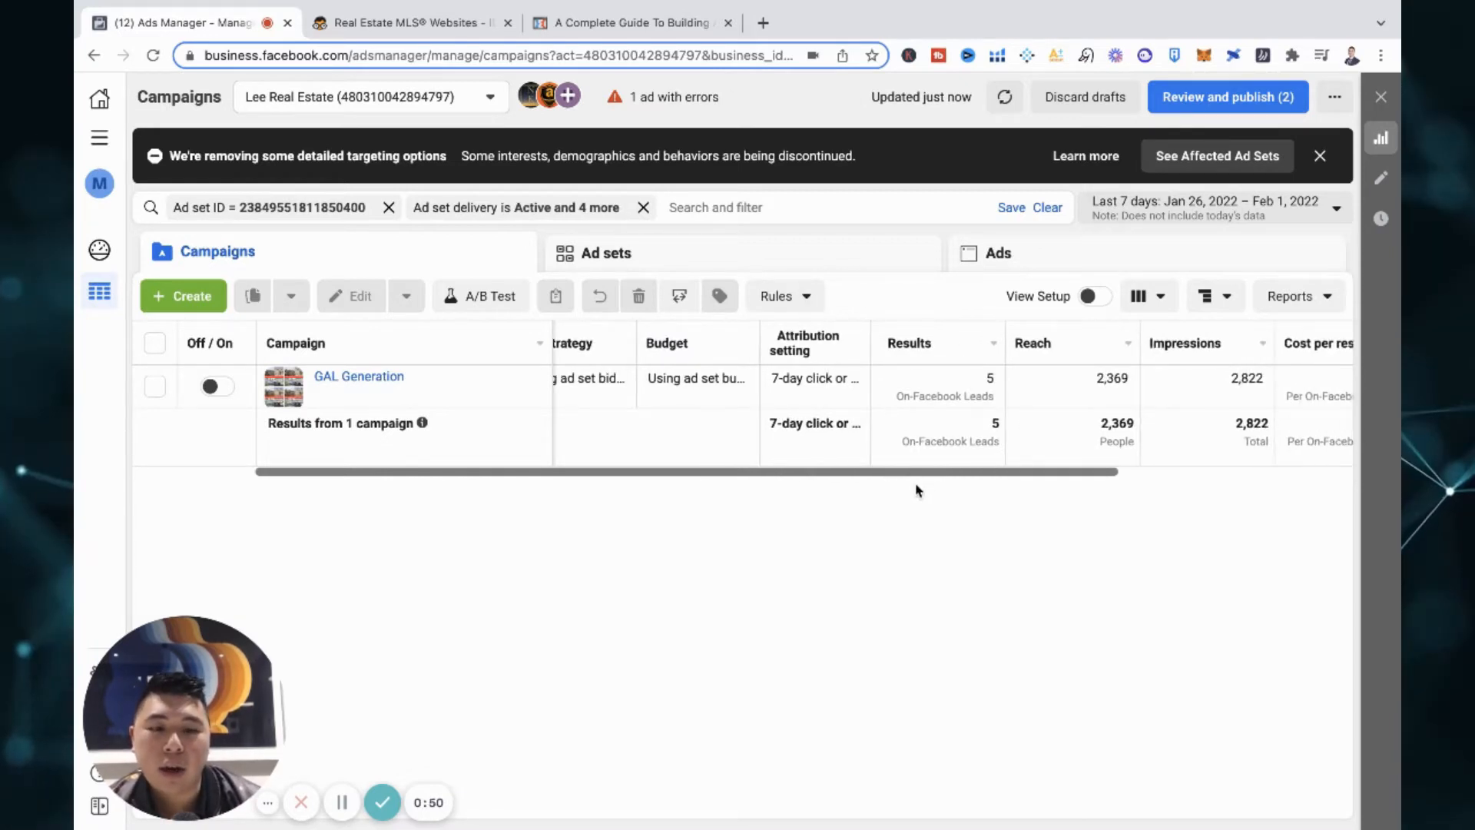
pyautogui.moveTo(921, 474); pyautogui.dragTo(1083, 477)
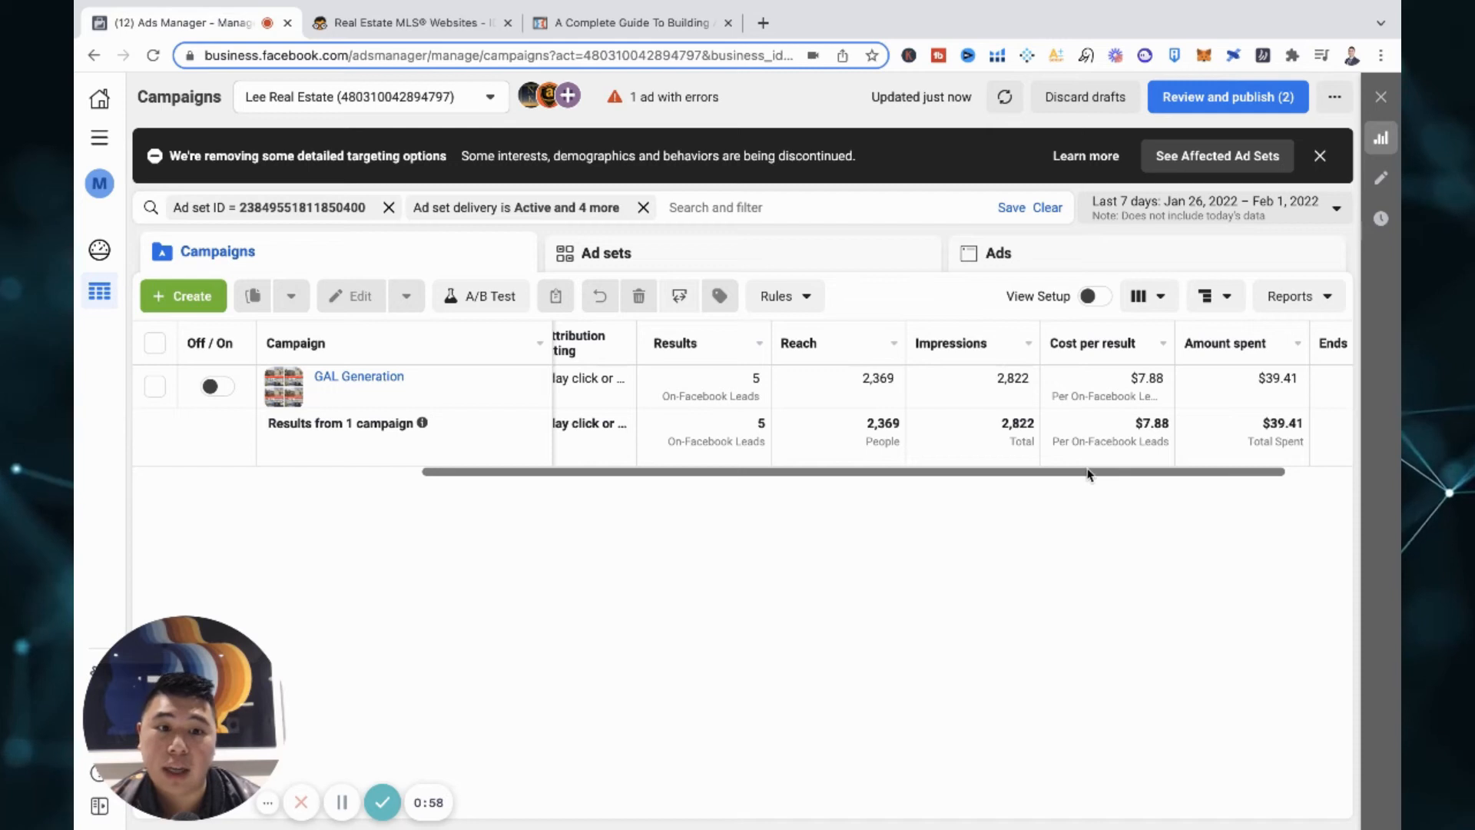
pyautogui.moveTo(1088, 474); pyautogui.dragTo(1136, 474)
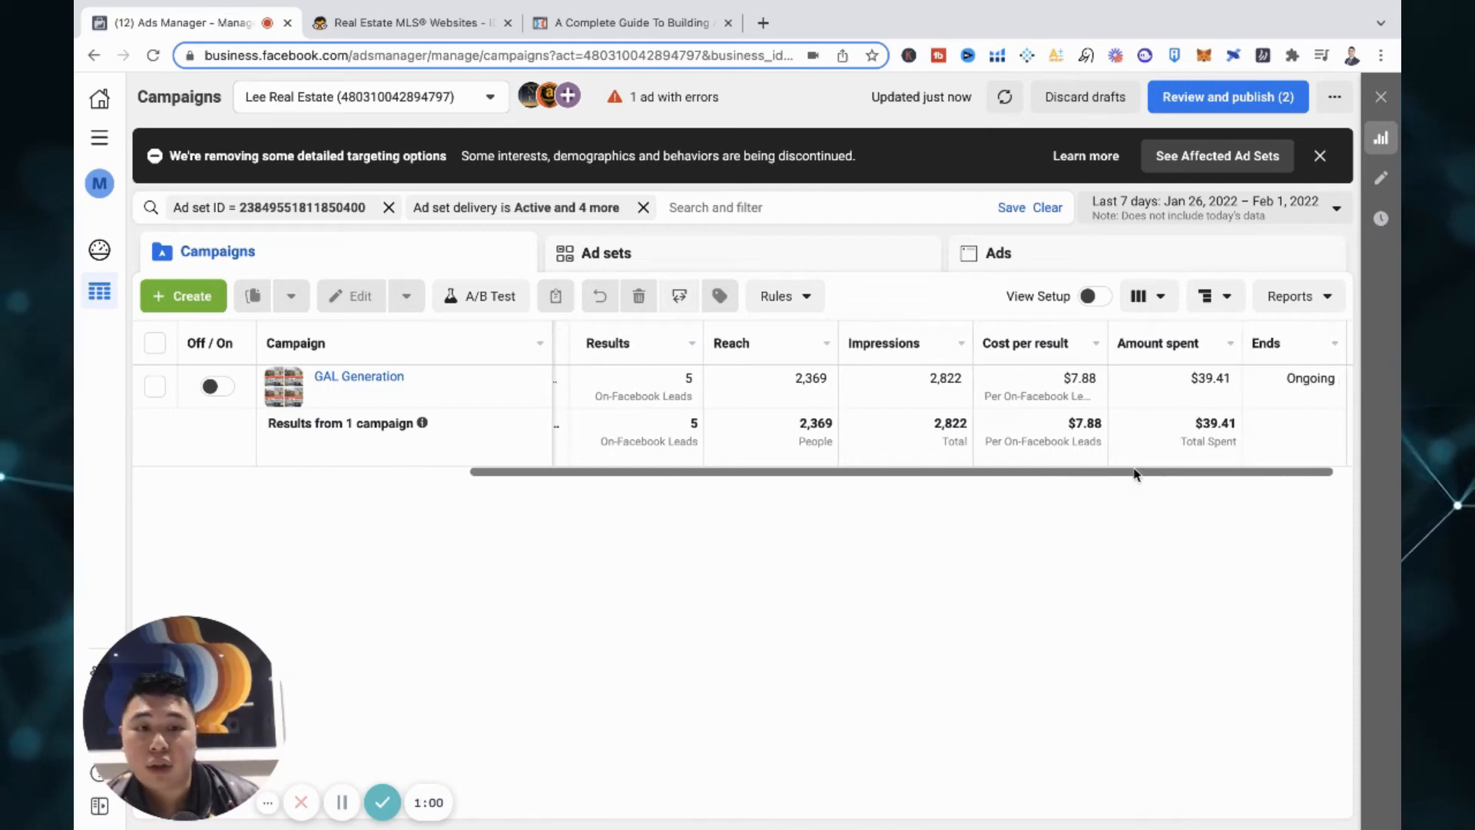
pyautogui.moveTo(646, 477); pyautogui.dragTo(444, 475)
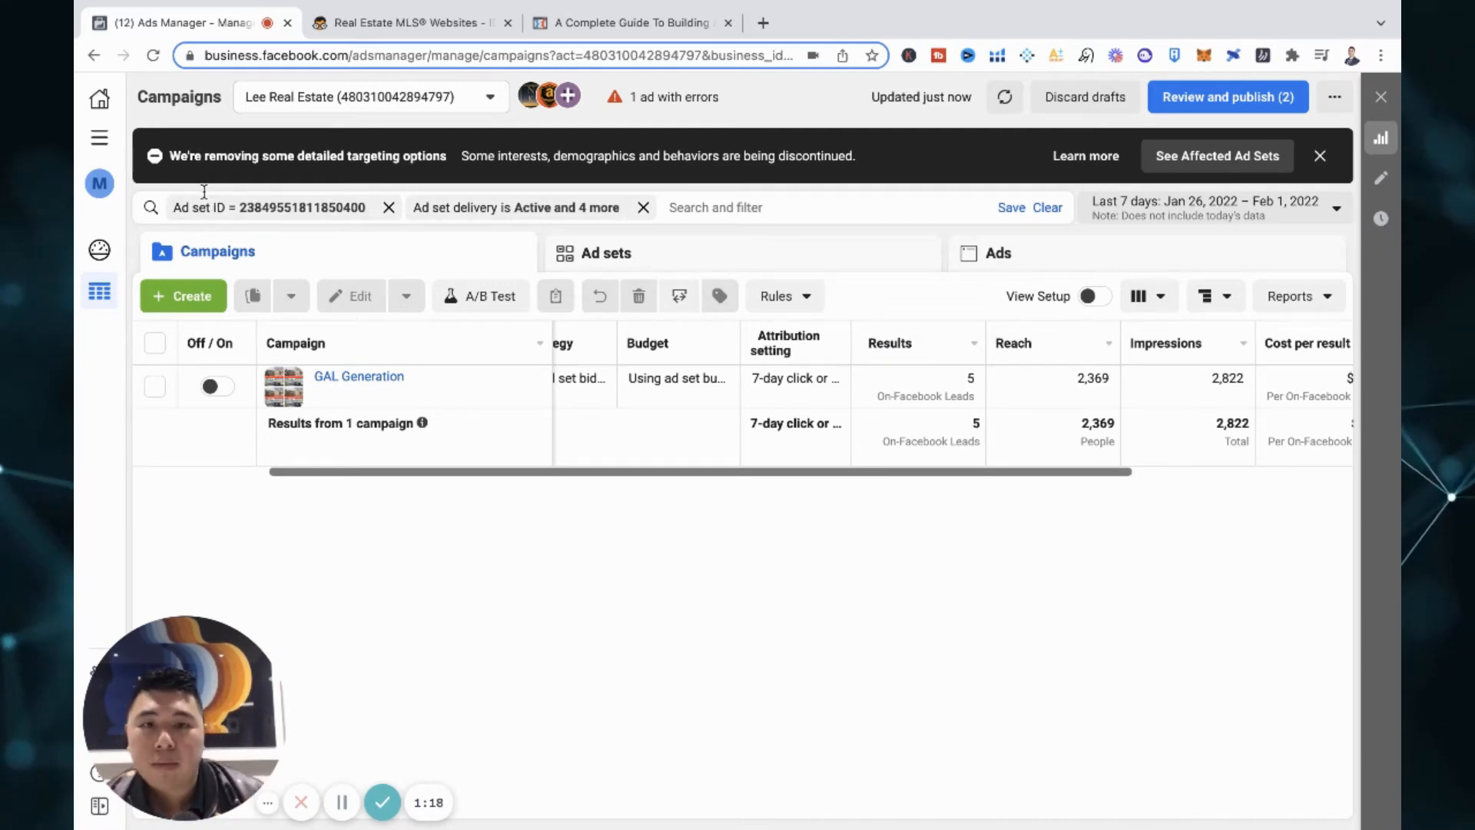
# Open Events Manager to reach the business's data sources.
pyautogui.click(99, 138)
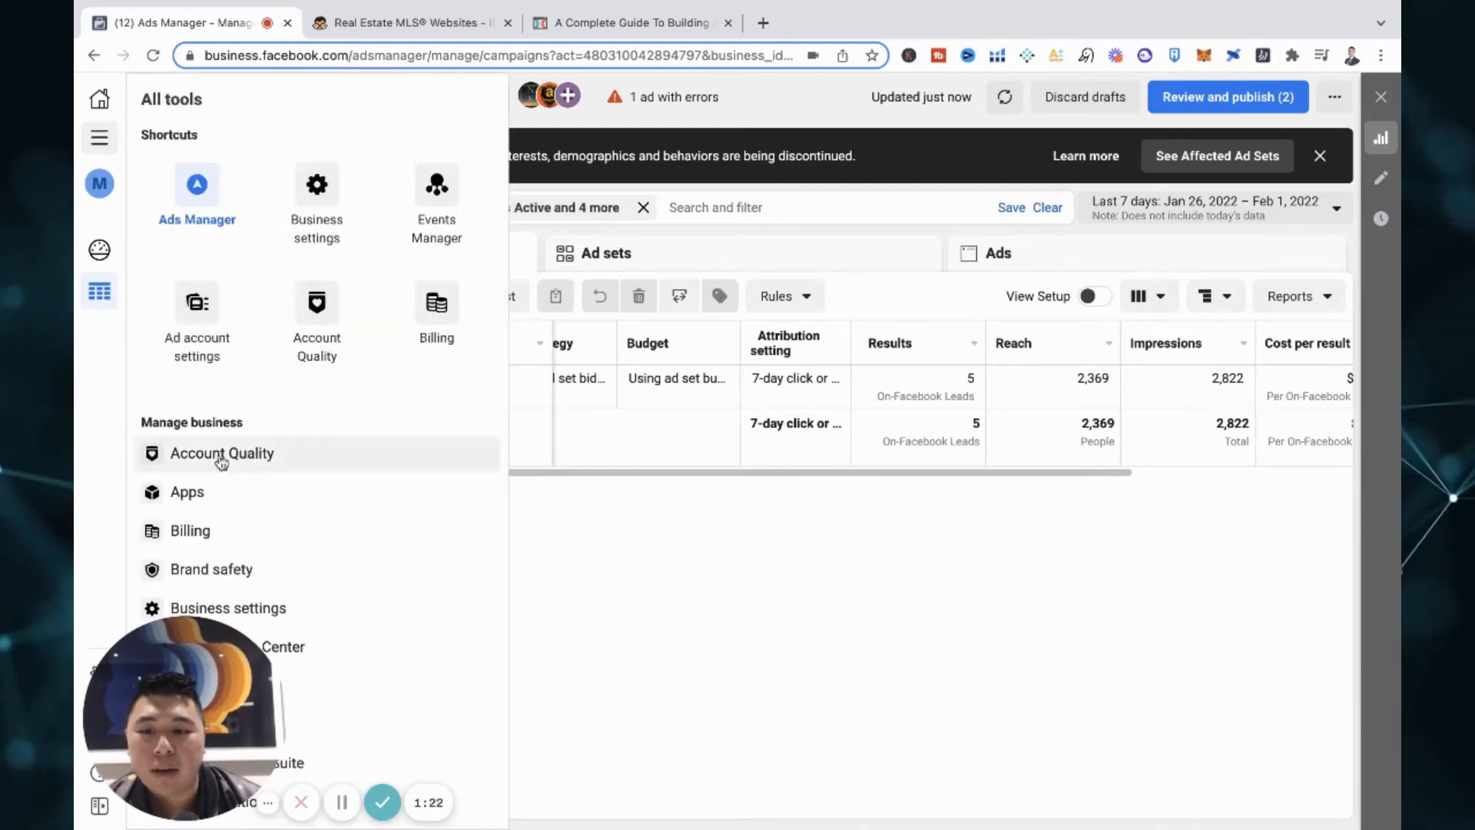
pyautogui.click(453, 206)
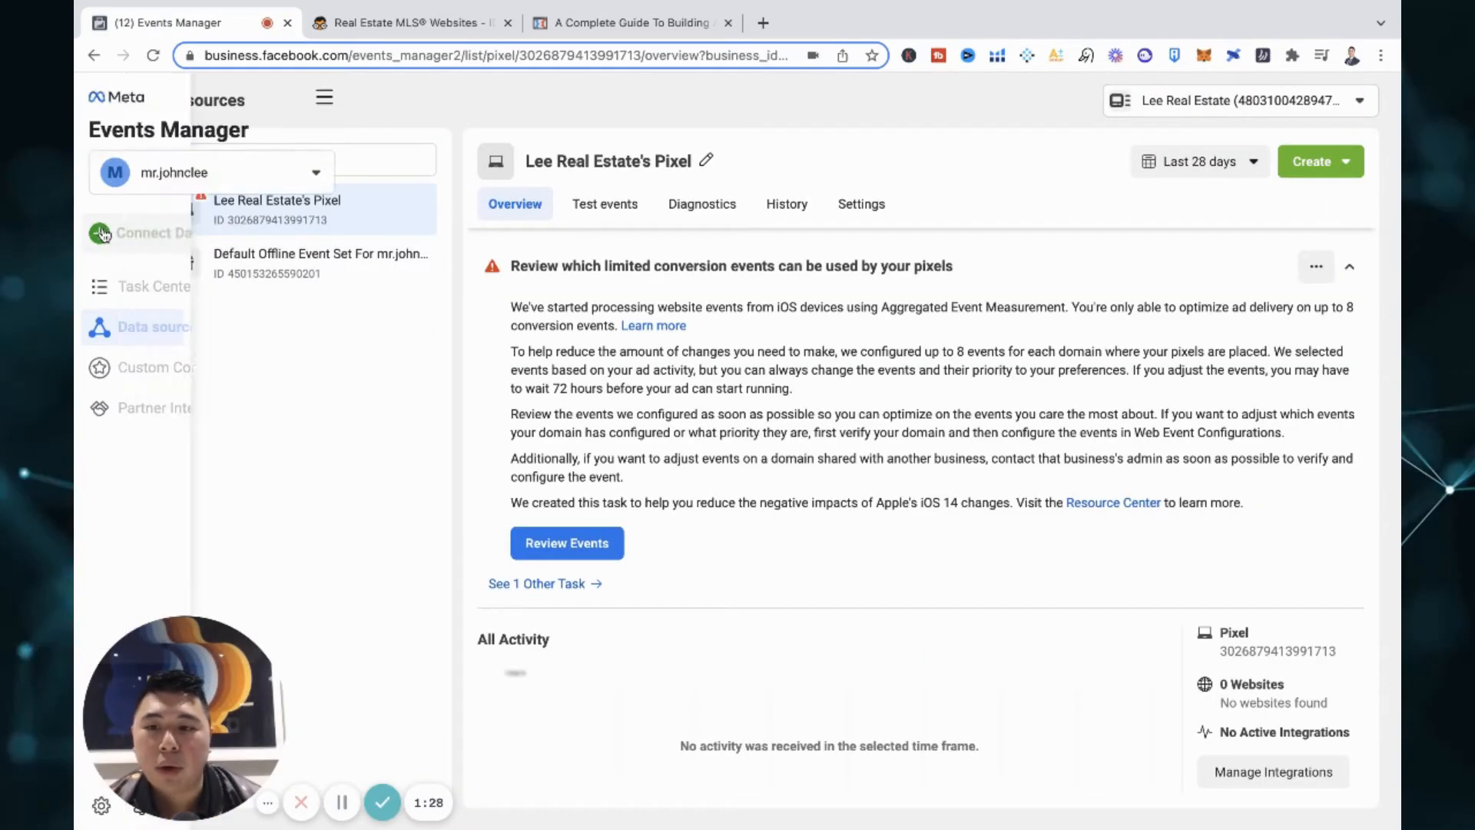
pyautogui.click(195, 236)
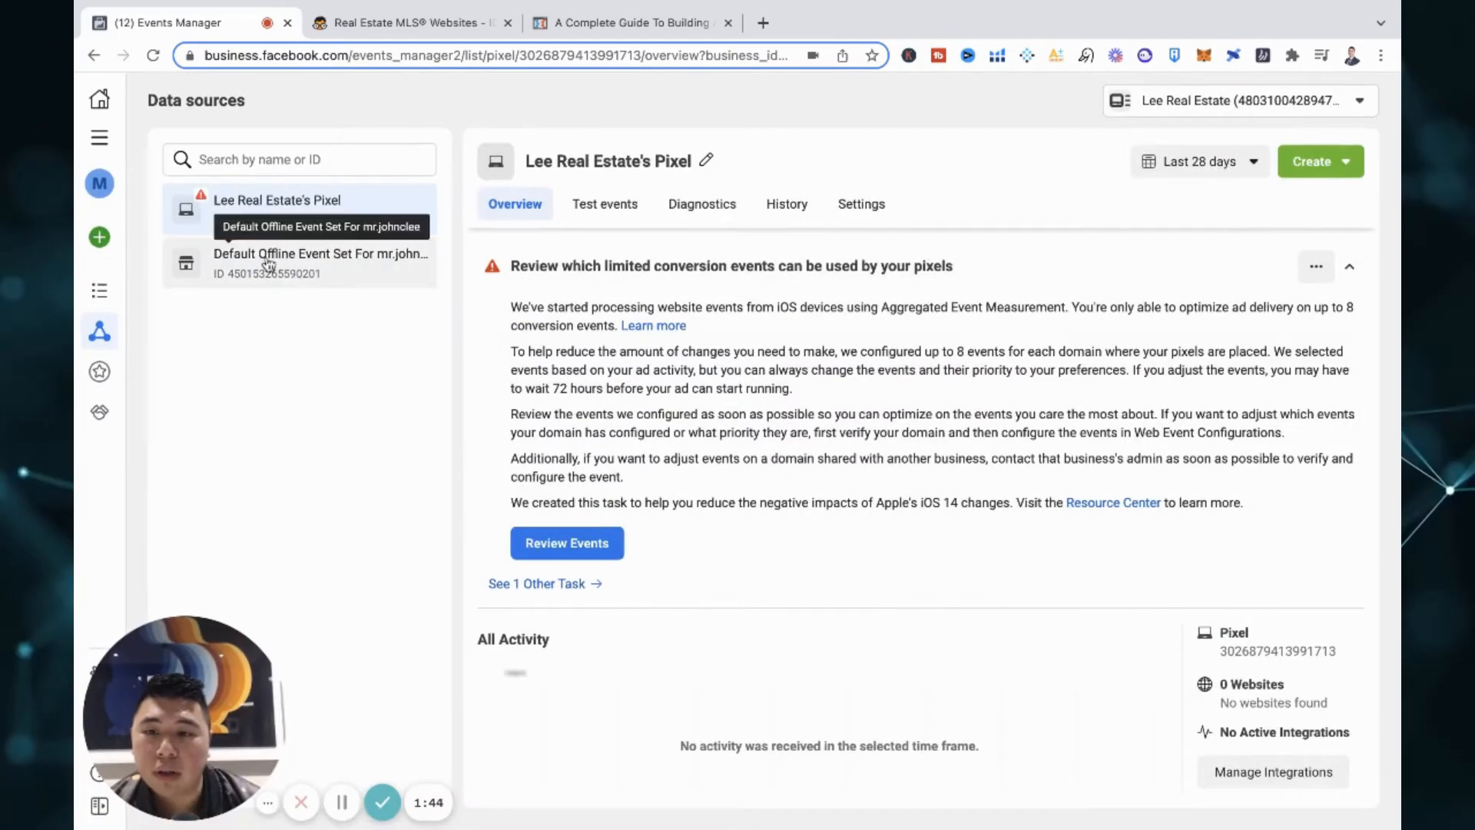
pyautogui.click(583, 427)
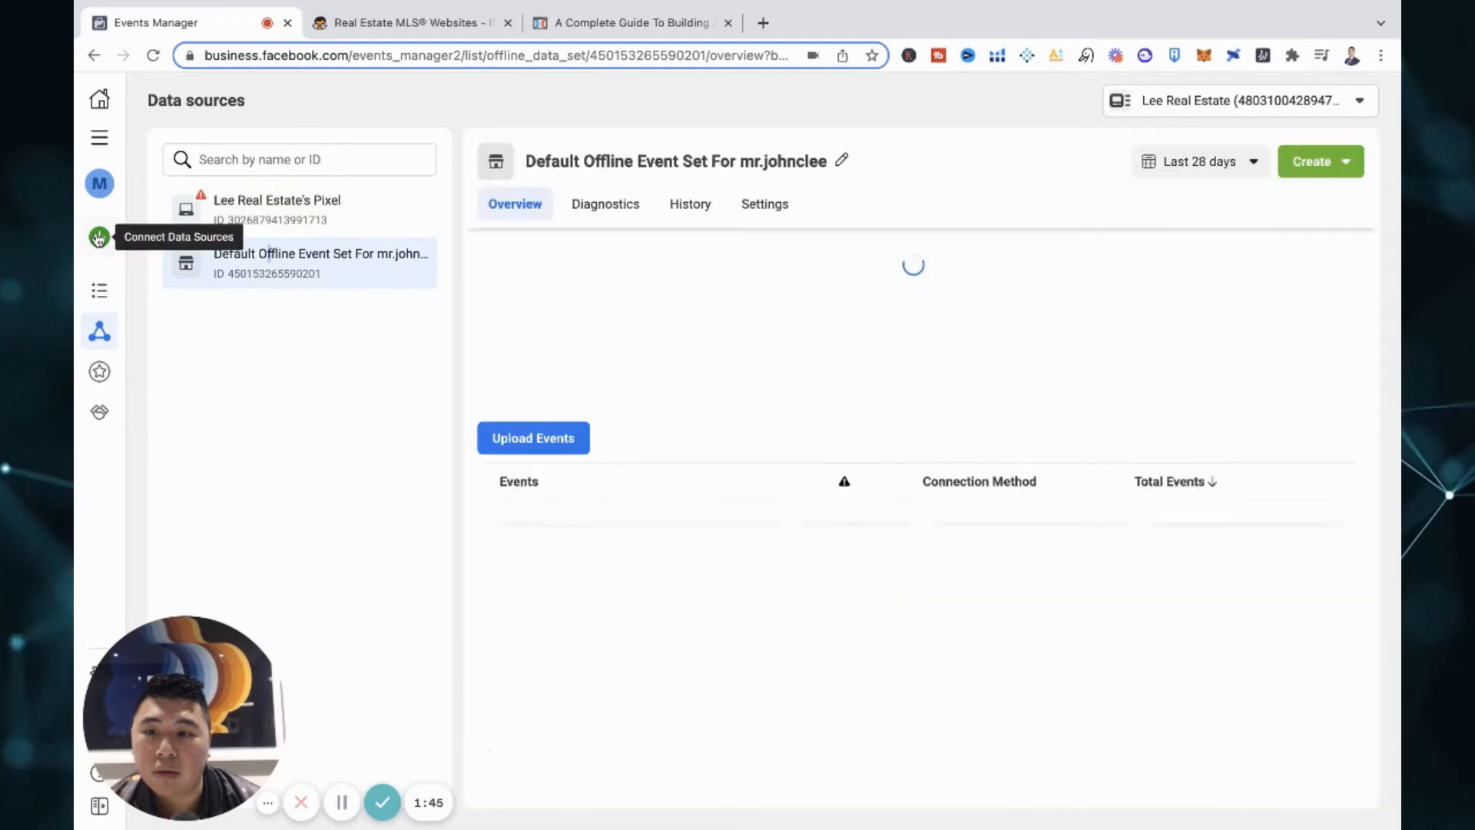
pyautogui.click(98, 238)
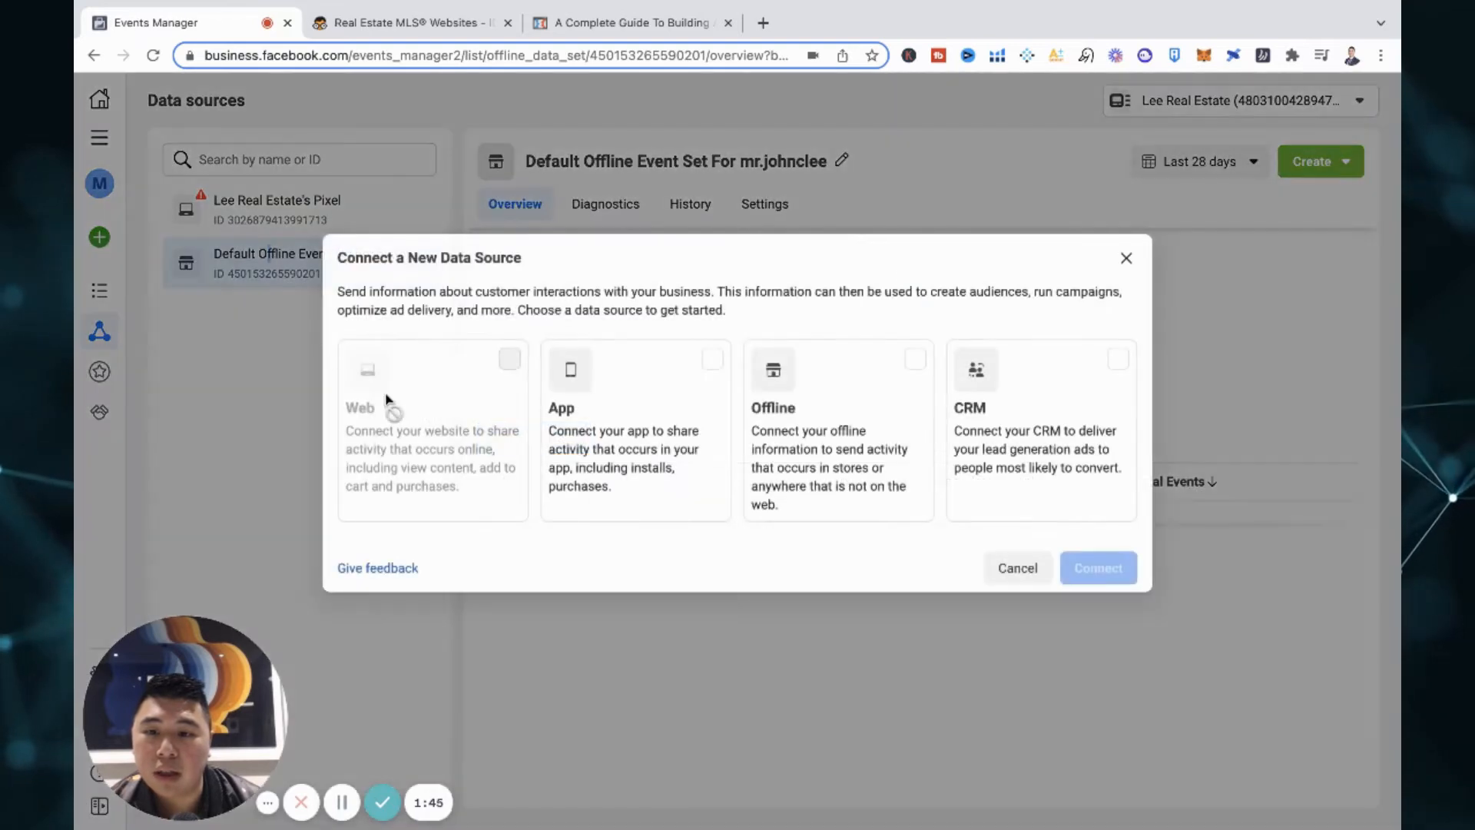
pyautogui.click(377, 141)
# Switch from the ad account to the main business account and start connecting a new Web data source.
pyautogui.click(1168, 108)
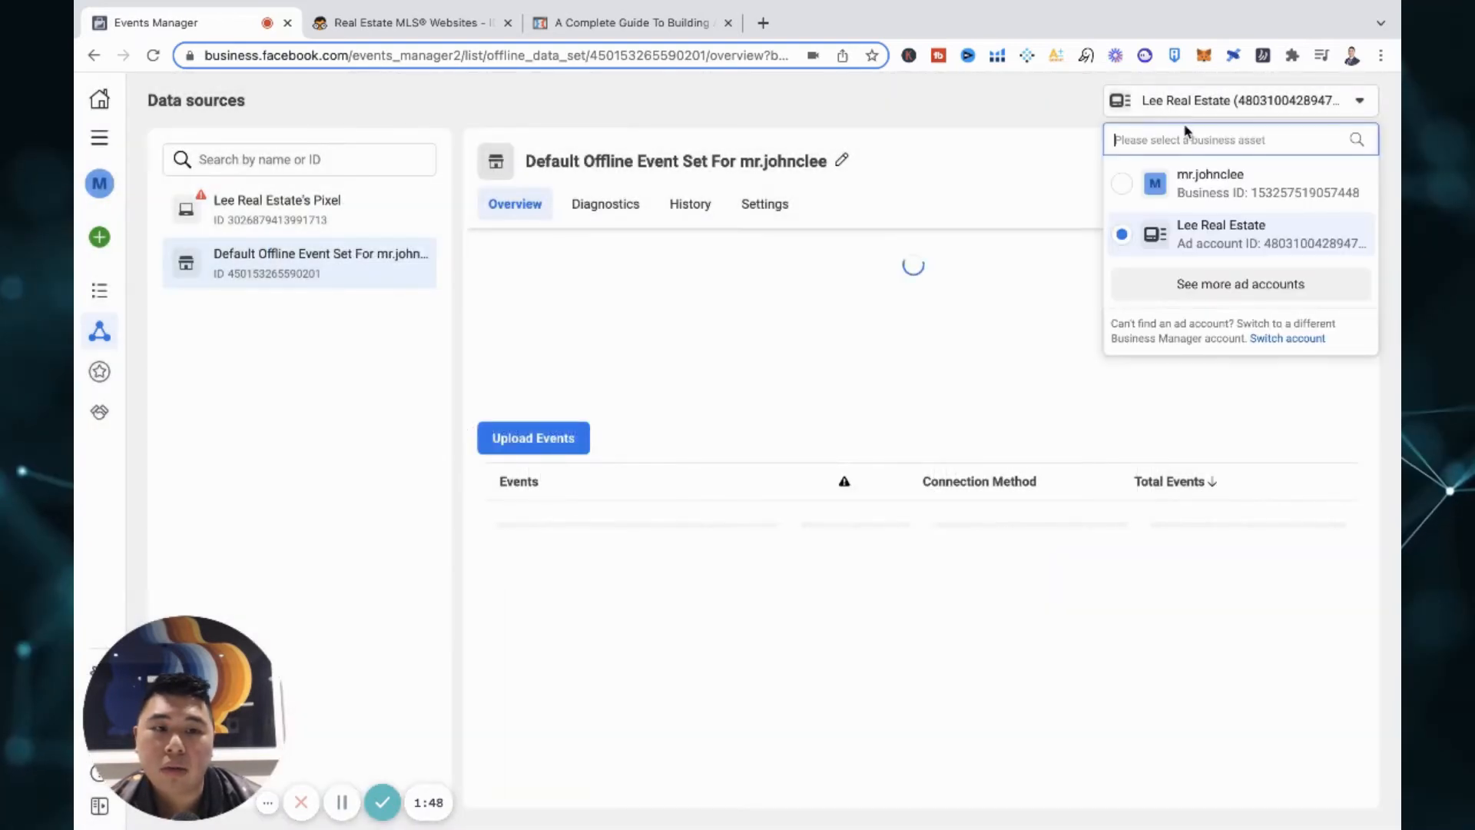
pyautogui.click(1224, 185)
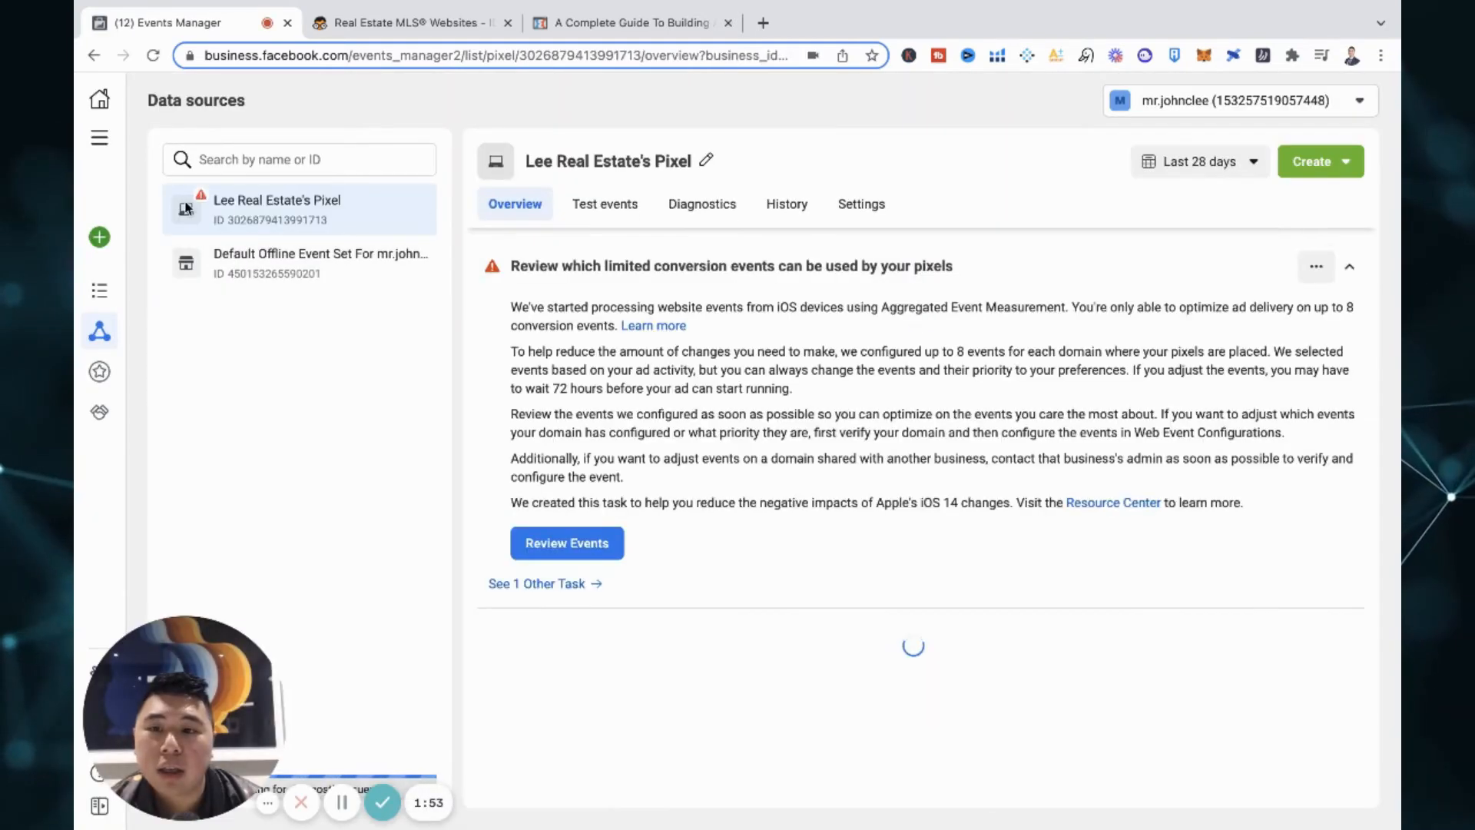
pyautogui.click(99, 237)
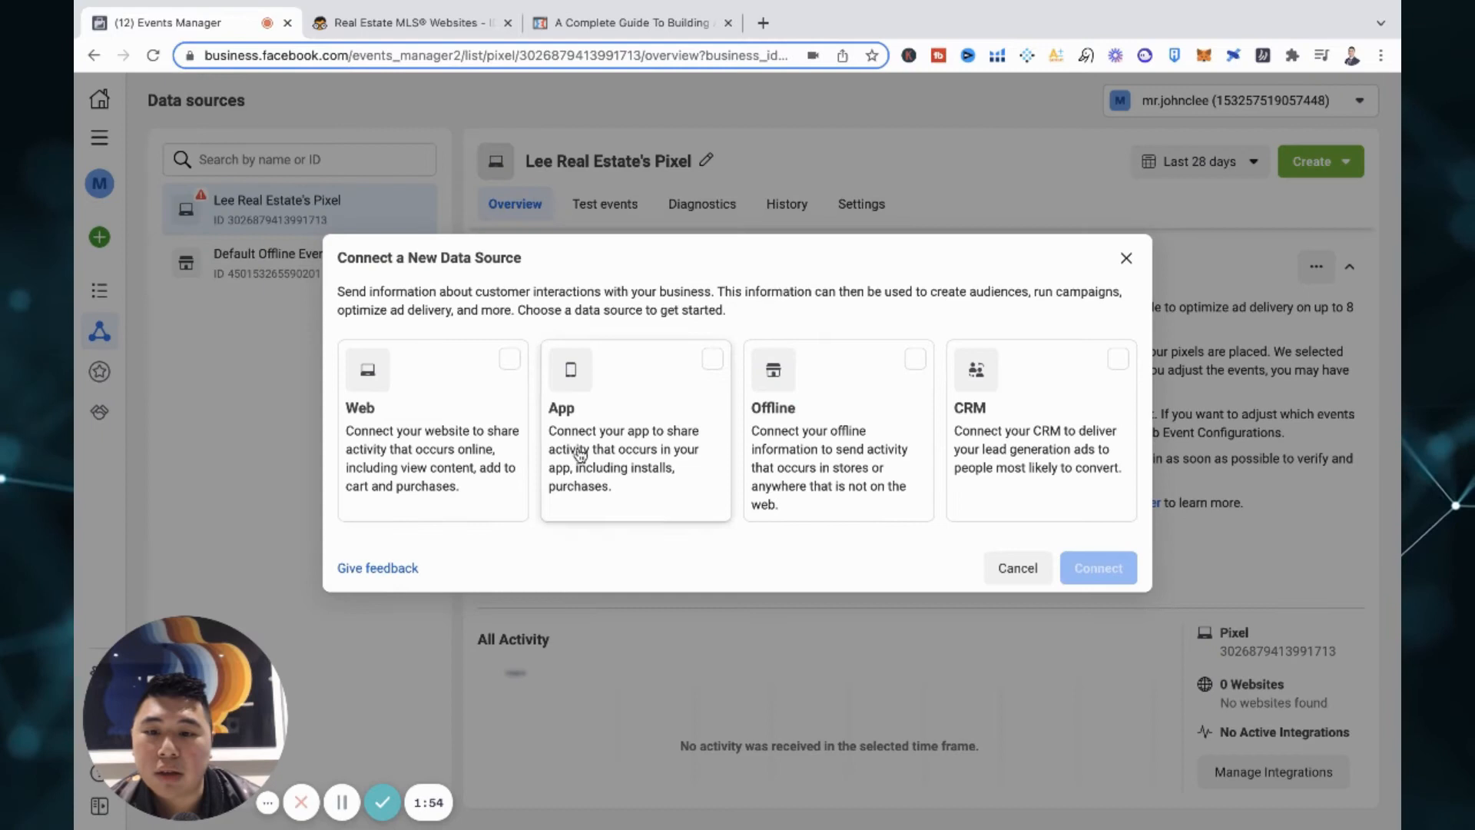
pyautogui.click(509, 362)
pyautogui.click(509, 366)
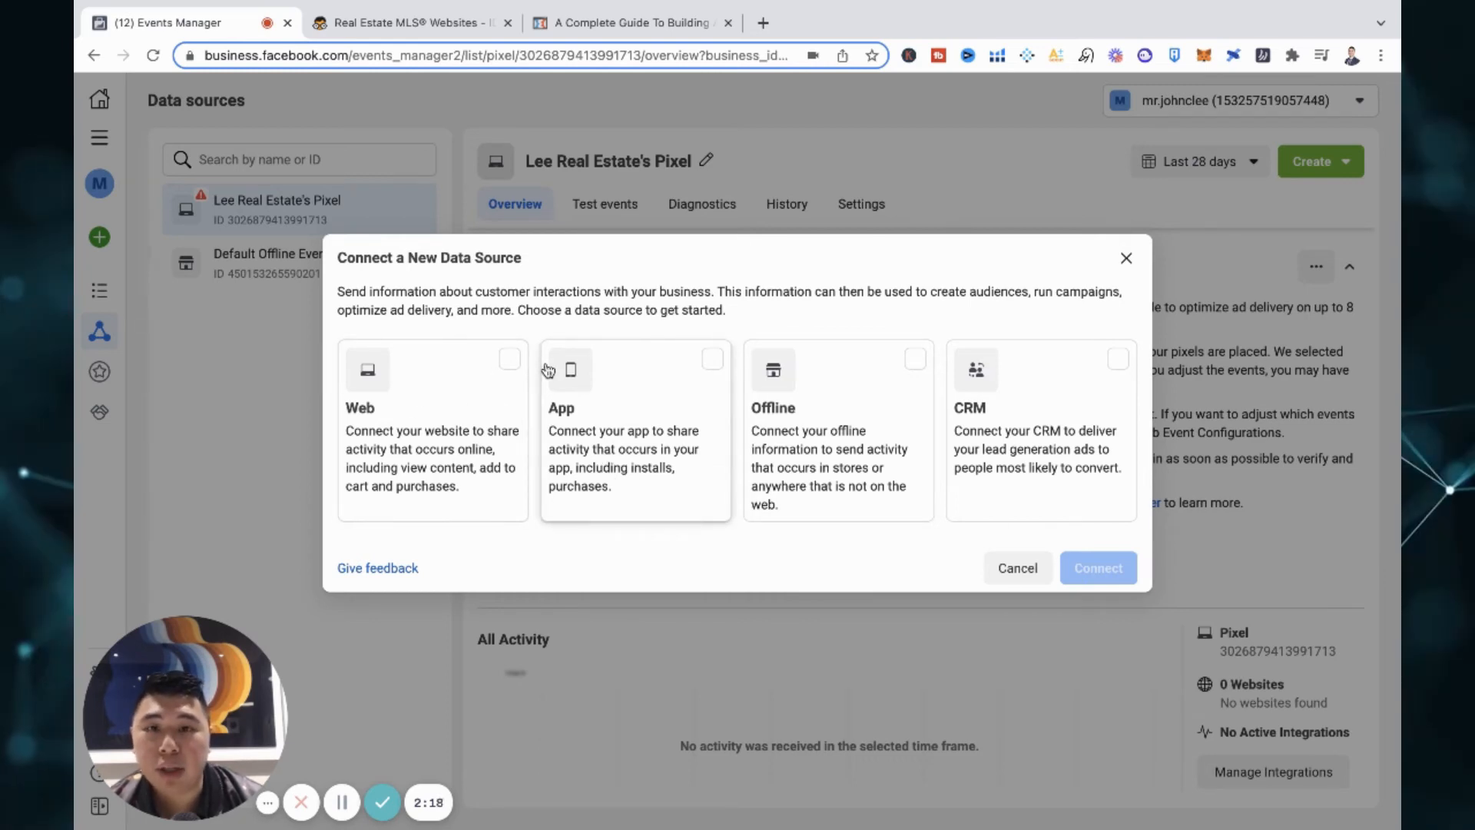
pyautogui.click(518, 367)
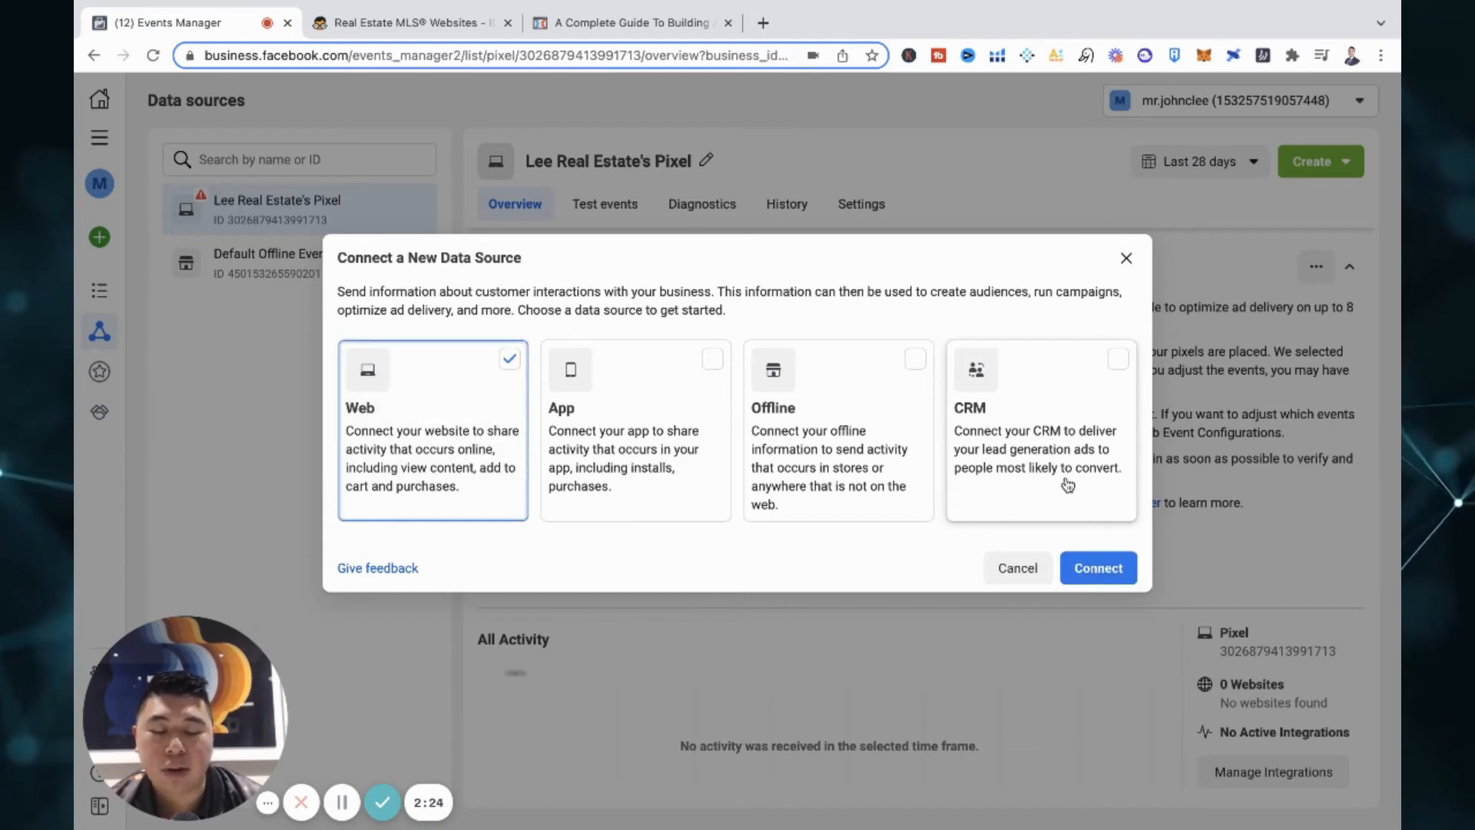
pyautogui.click(1085, 573)
# Name the new pixel "website.com pixel" and create it.
pyautogui.click(465, 389)
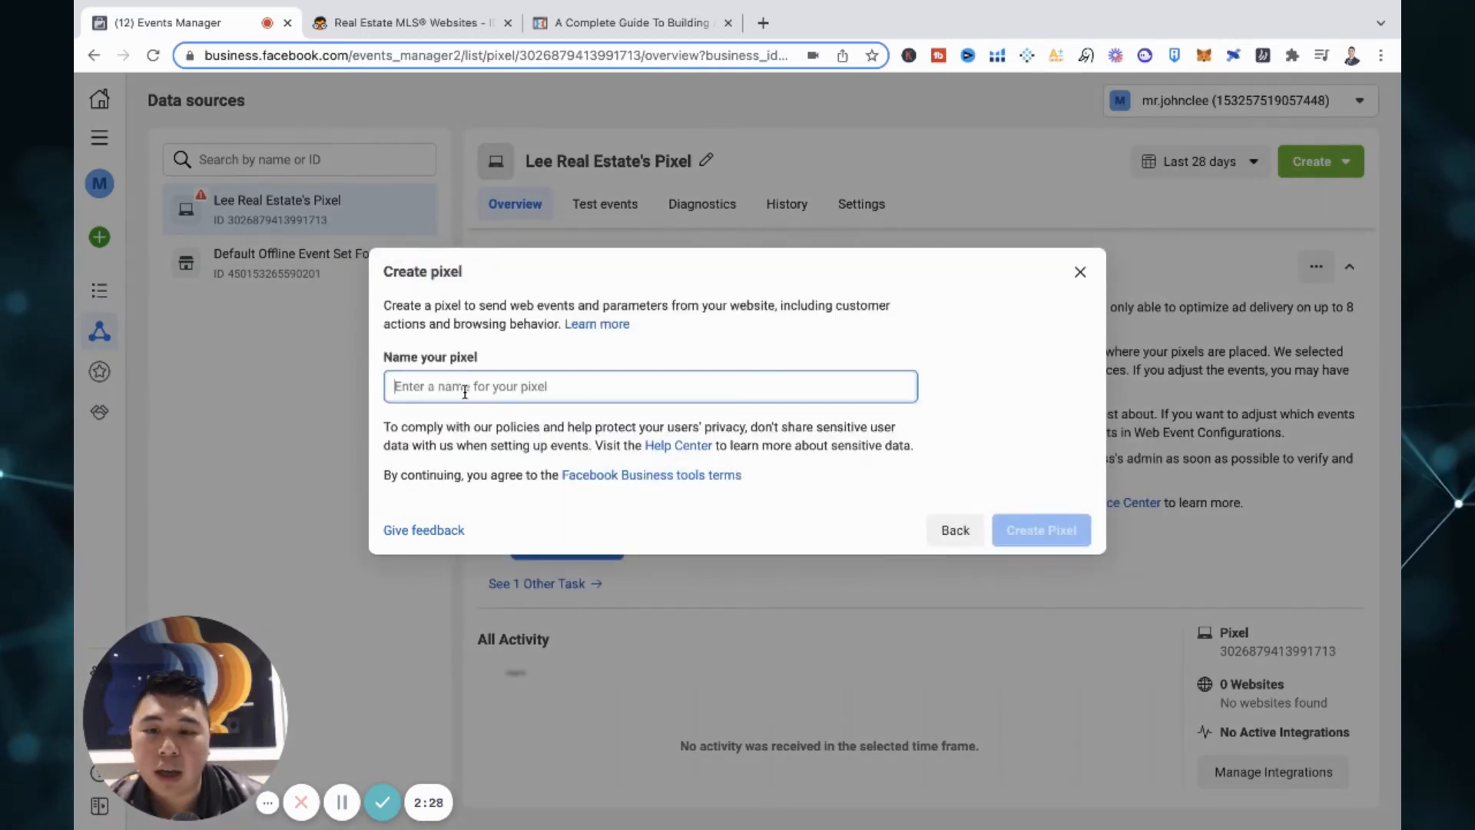
pyautogui.write('I')
pyautogui.press('BackSpace')
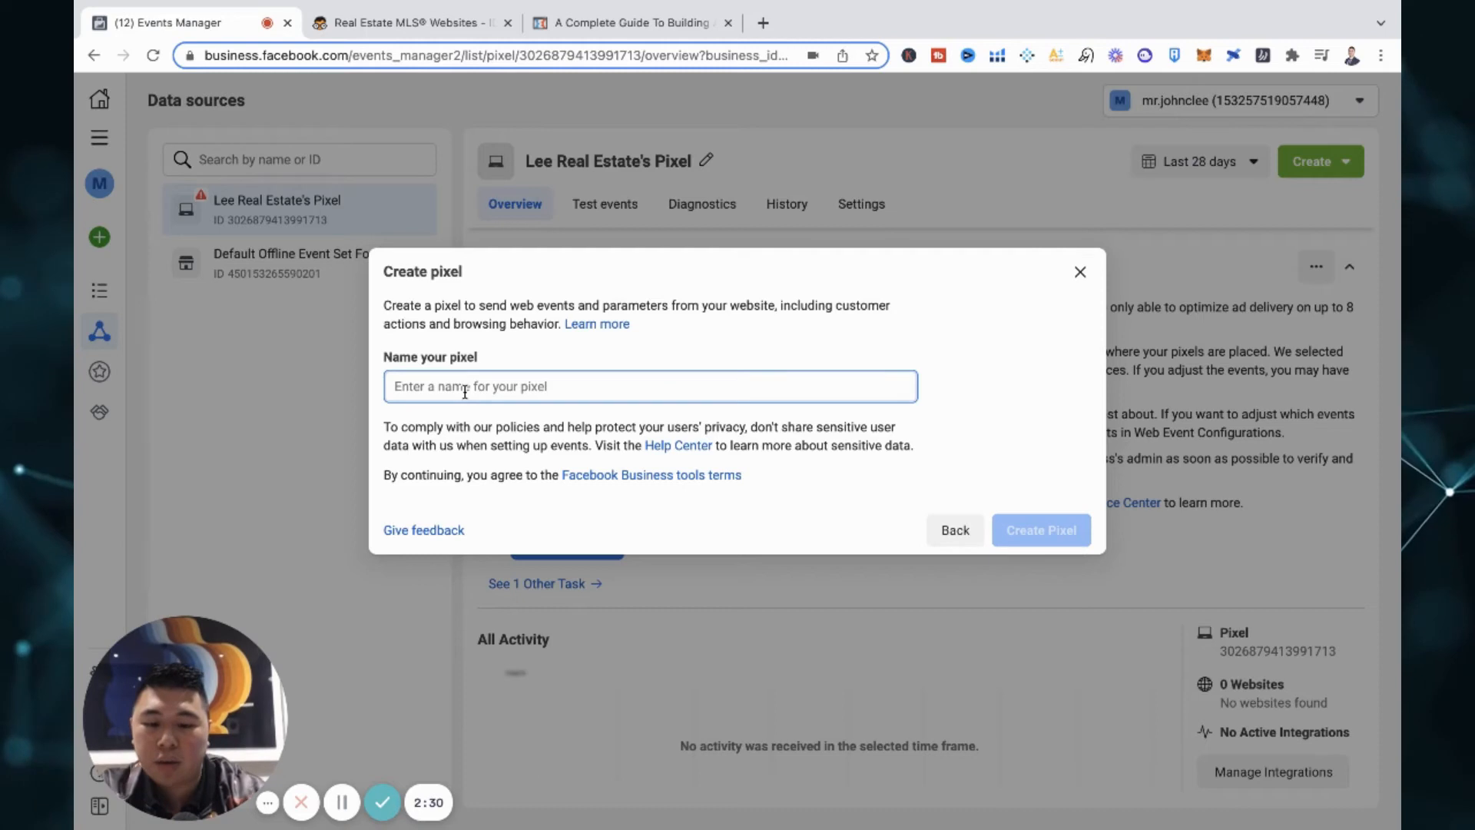
pyautogui.write('website')
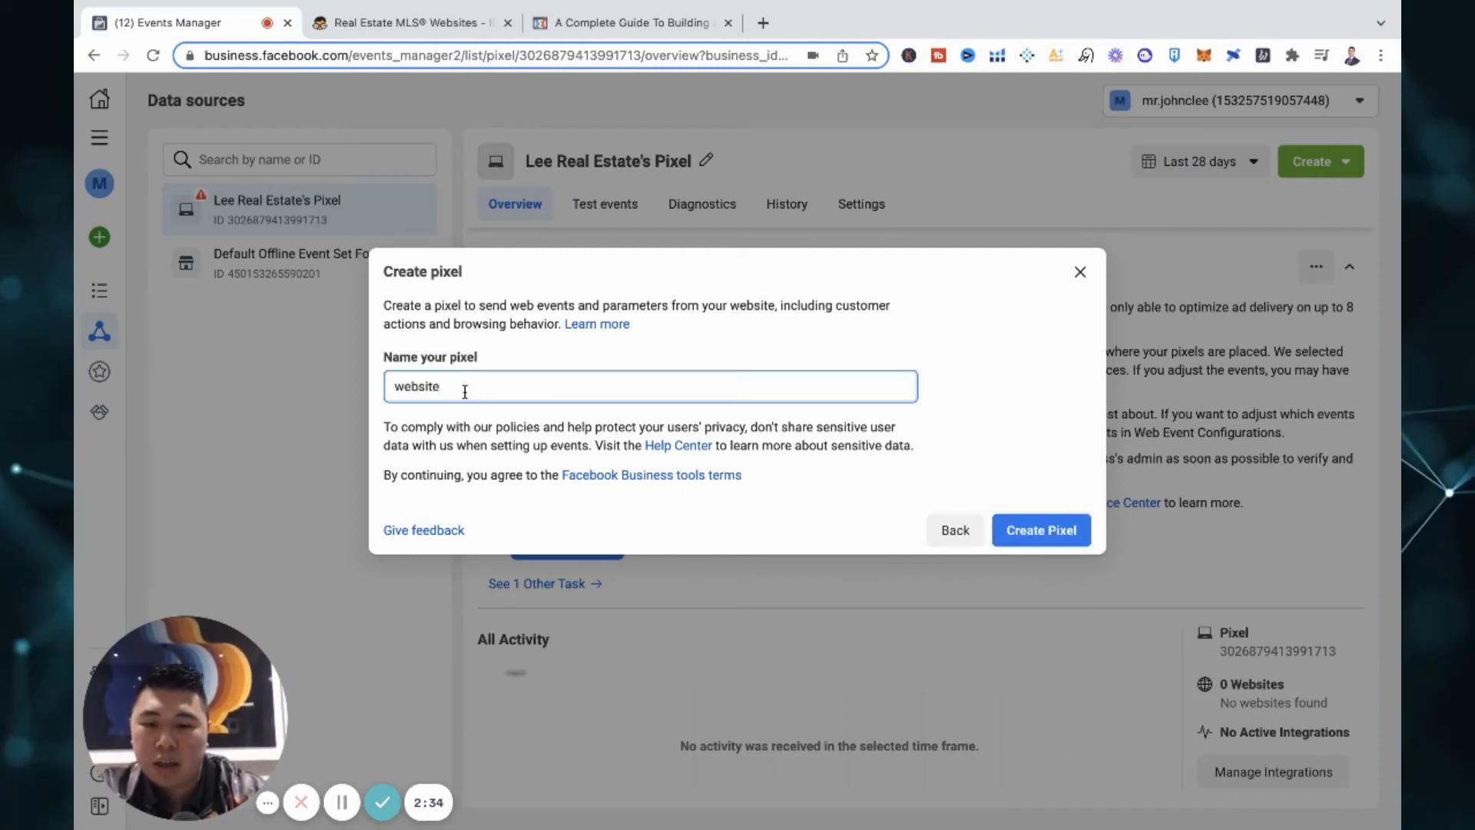
pyautogui.write('.com pix')
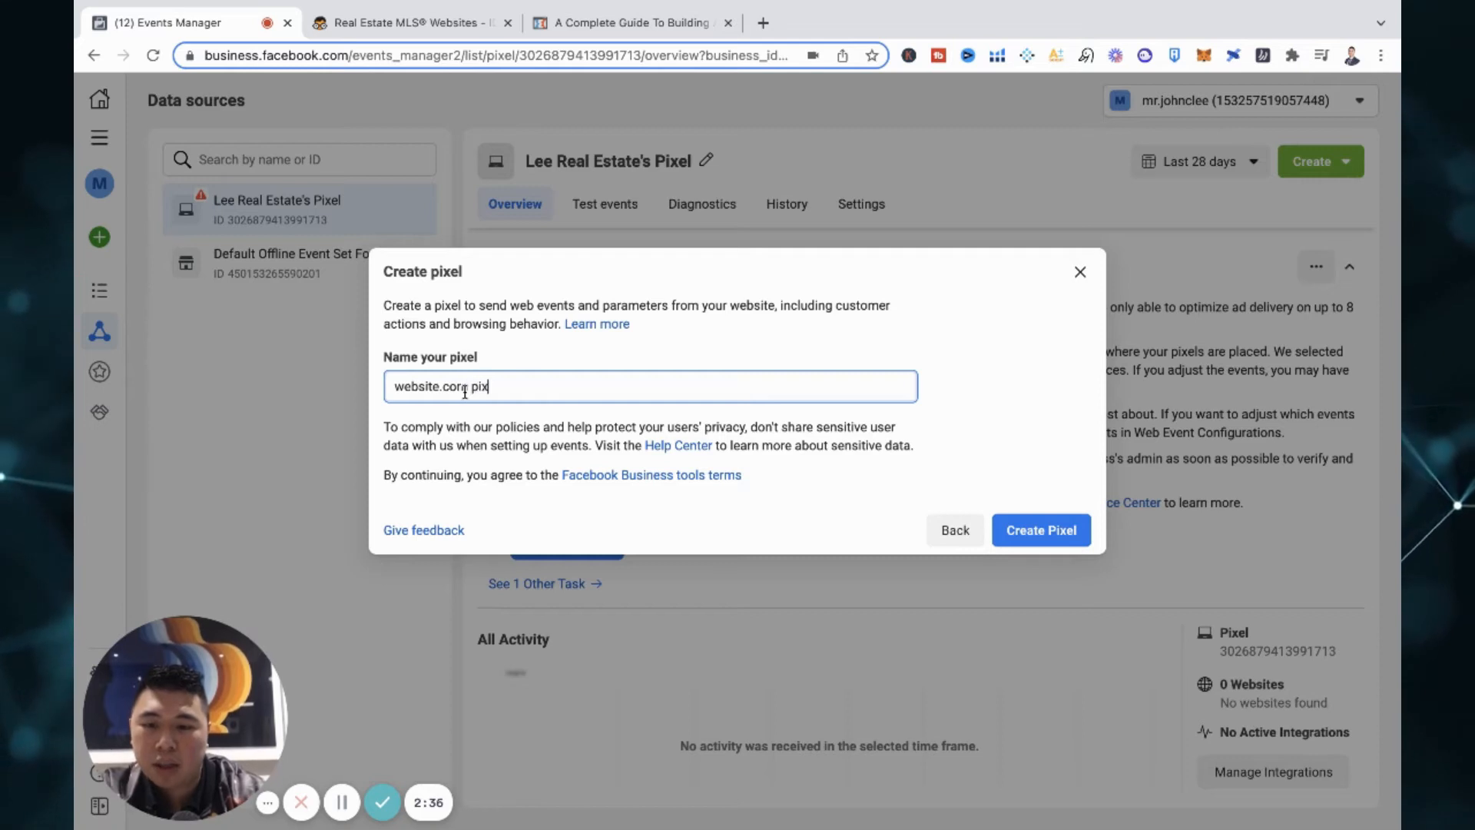
pyautogui.write('el')
pyautogui.click(1019, 529)
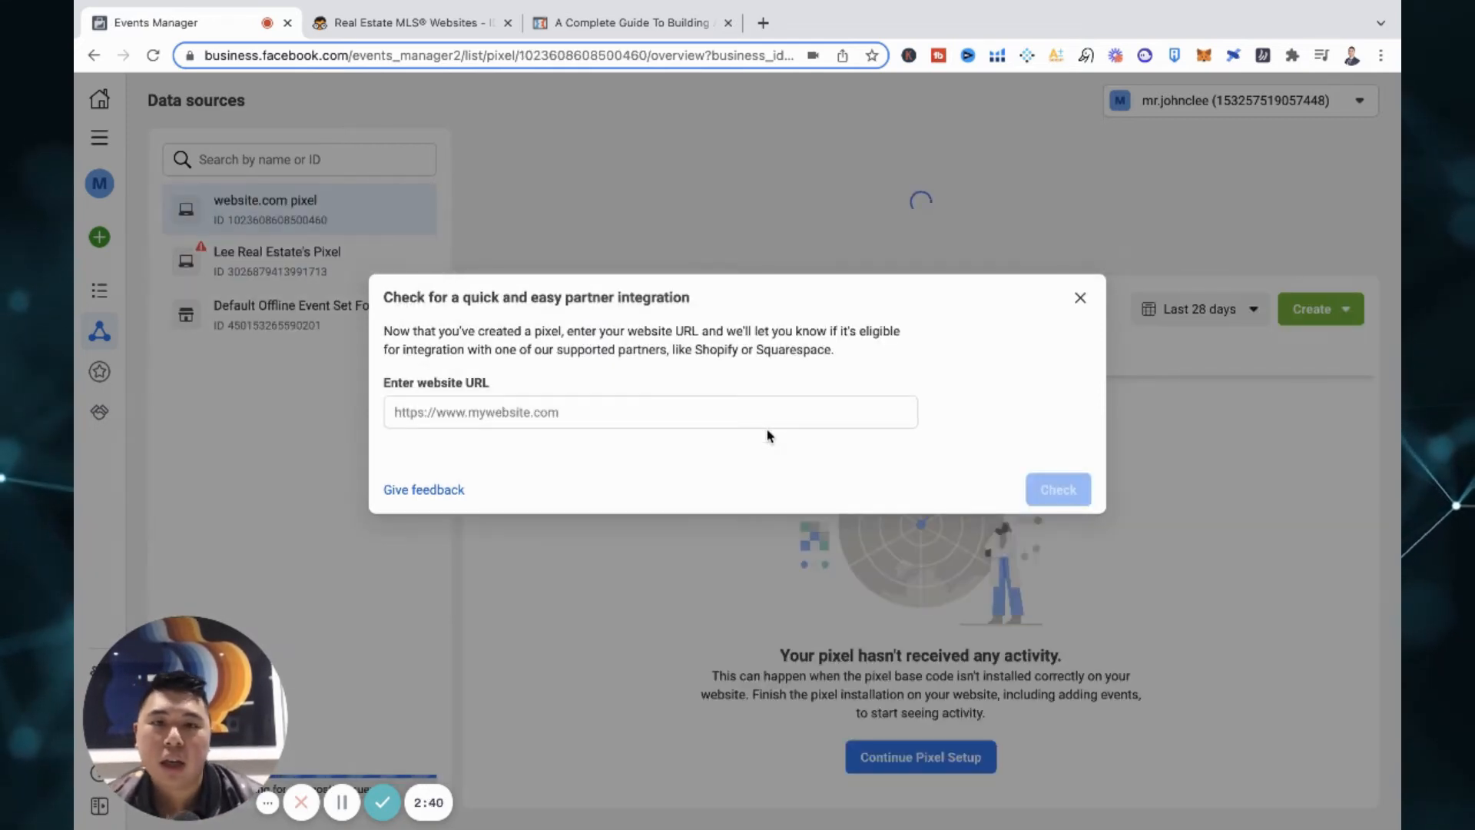
# Check the website URL leerealestategroup.ca for a partner integration and continue to the website connection options.
pyautogui.click(603, 416)
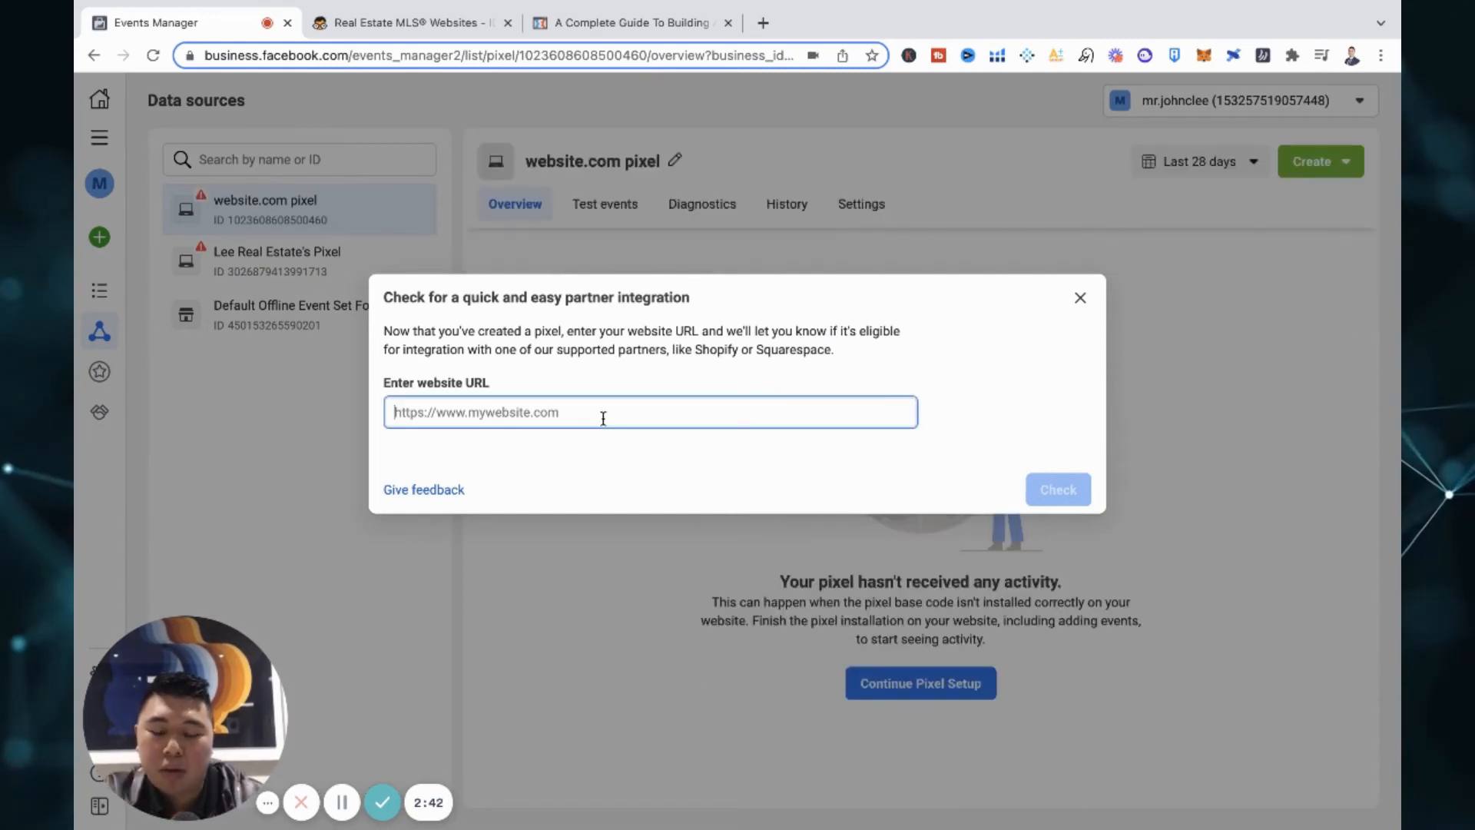
pyautogui.write('leereale')
pyautogui.press('BackSpace')
pyautogui.press('BackSpace')
pyautogui.press('BackSpace')
pyautogui.press('BackSpace')
pyautogui.press('BackSpace')
pyautogui.press('BackSpace')
pyautogui.press('BackSpace')
pyautogui.write('ee')
pyautogui.press('BackSpace')
pyautogui.press('BackSpace')
pyautogui.press('BackSpace')
pyautogui.write('le')
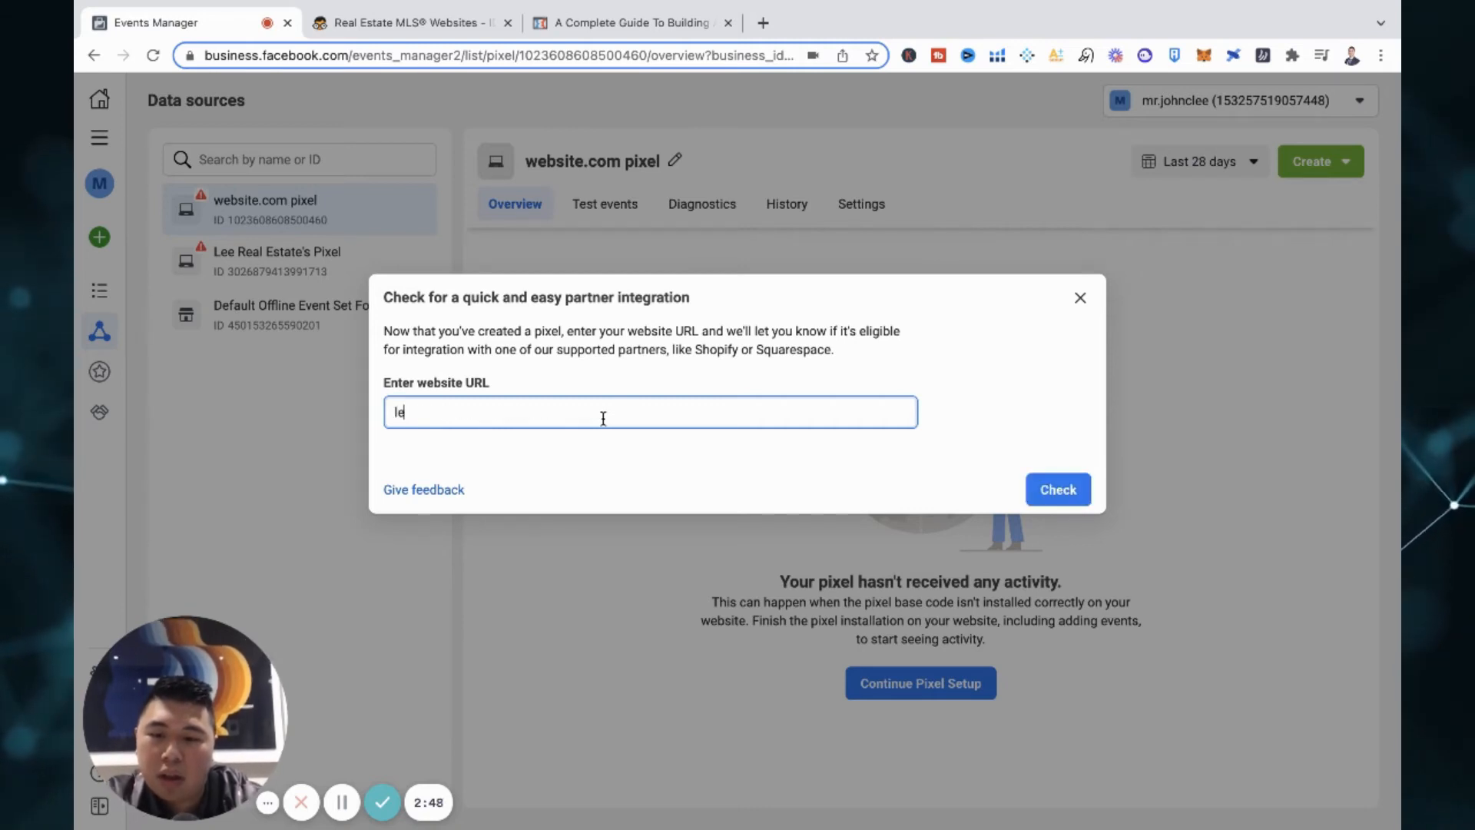
pyautogui.write('erealestategroup.ca')
pyautogui.click(1065, 495)
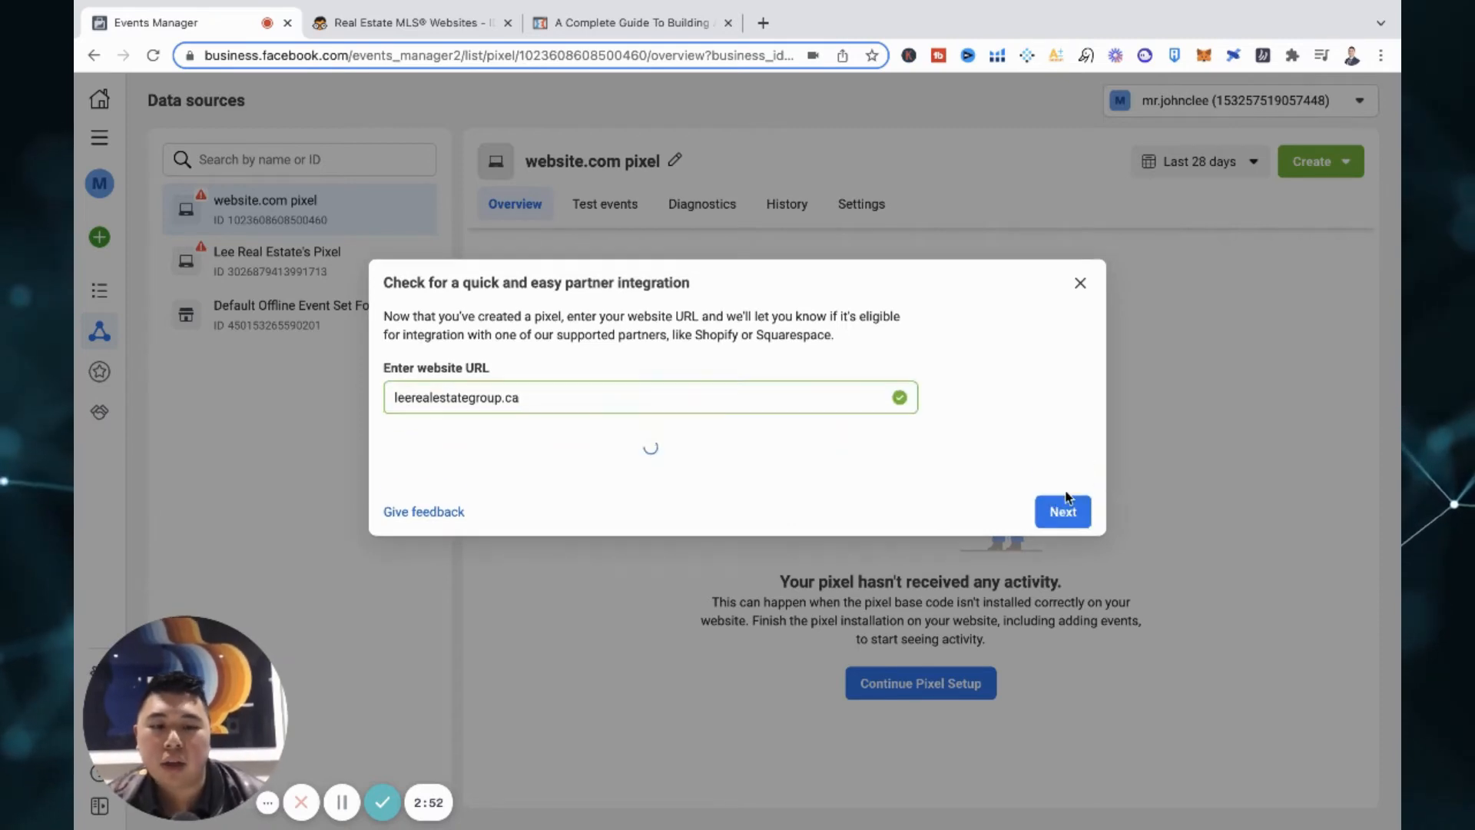
pyautogui.click(1075, 491)
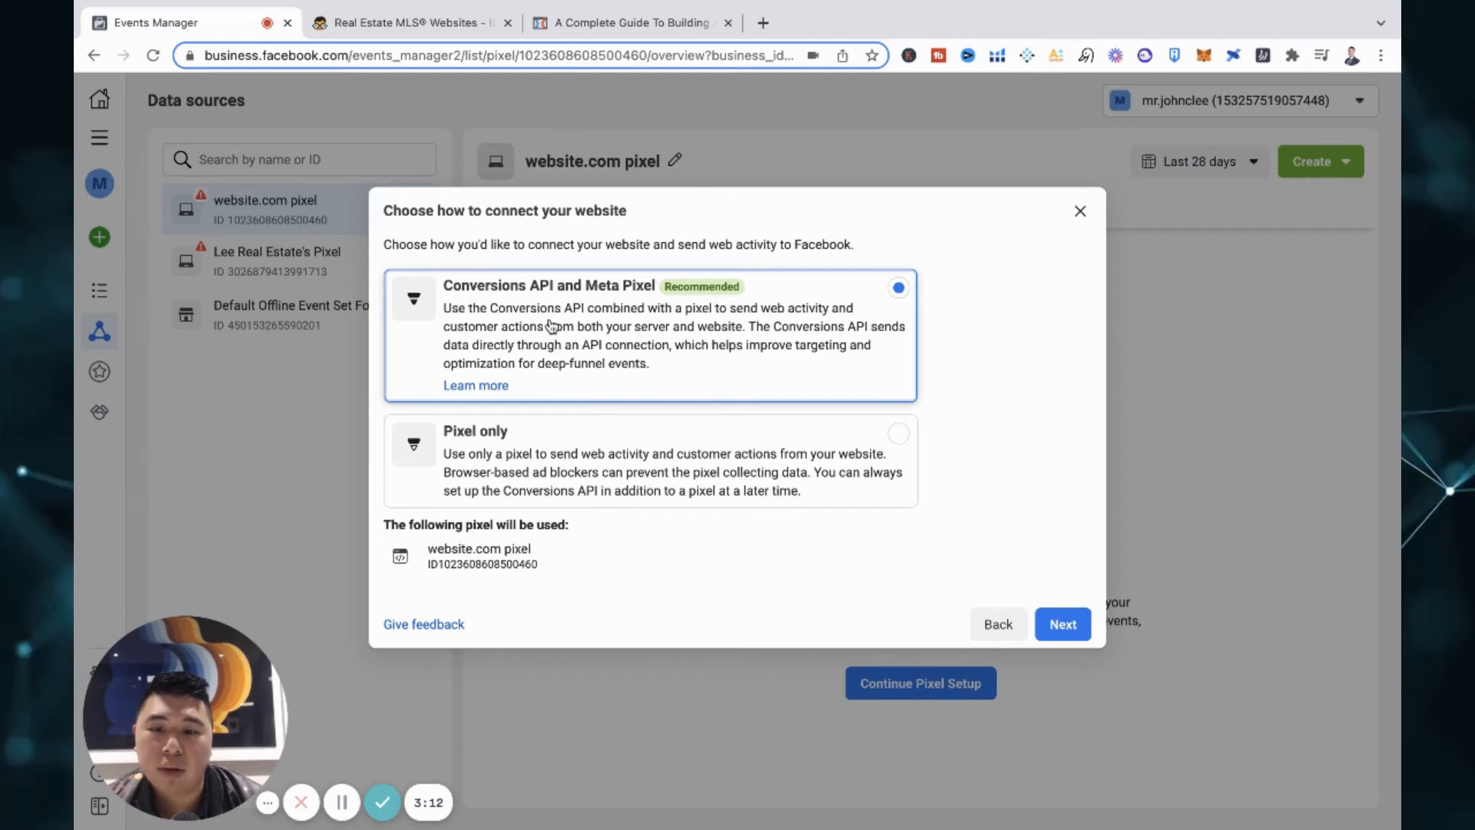
# Read the Conversions API help article on how it works and its benefits.
pyautogui.click(479, 389)
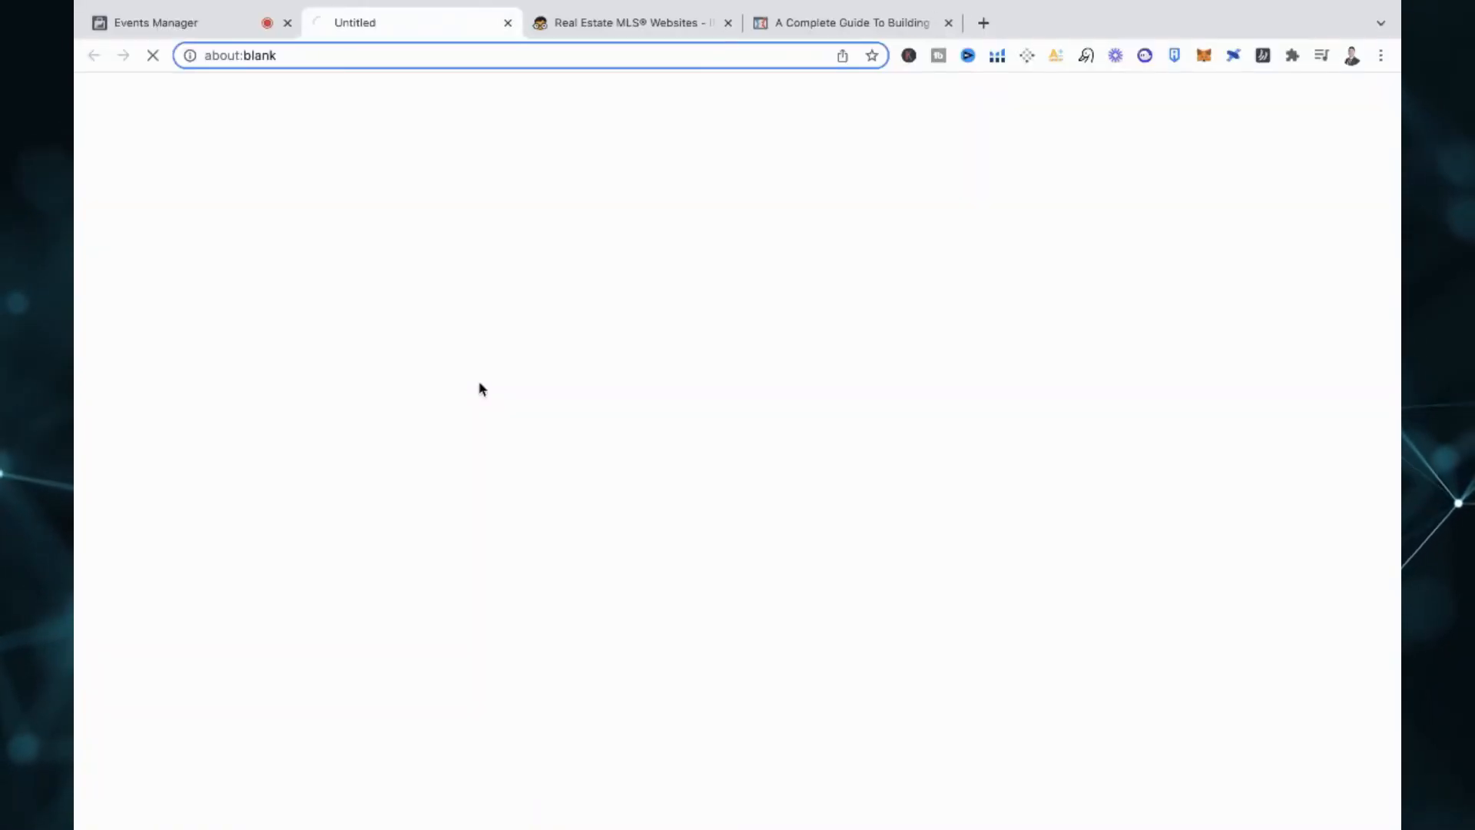
pyautogui.click(125, 25)
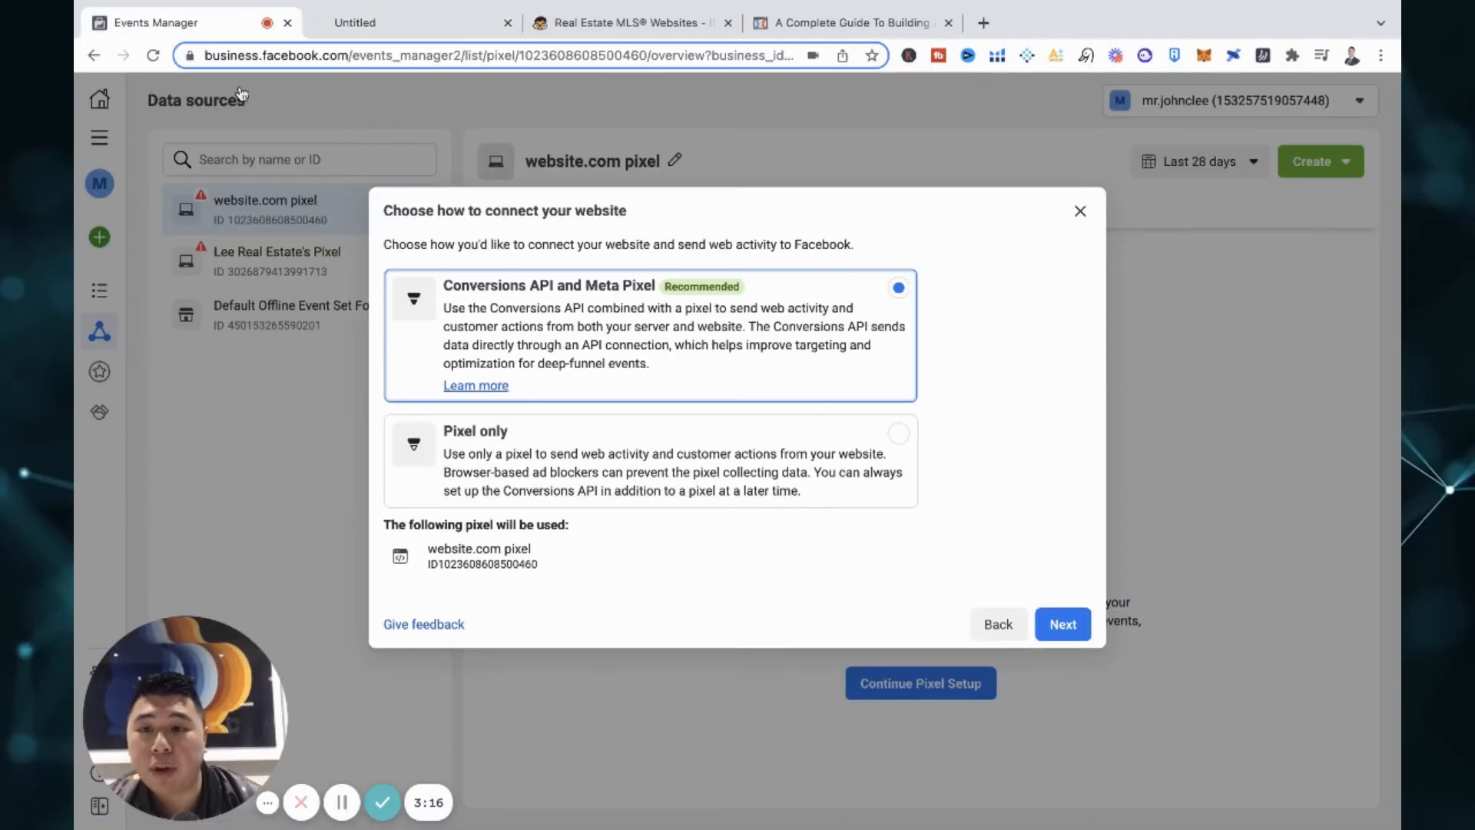
pyautogui.click(344, 23)
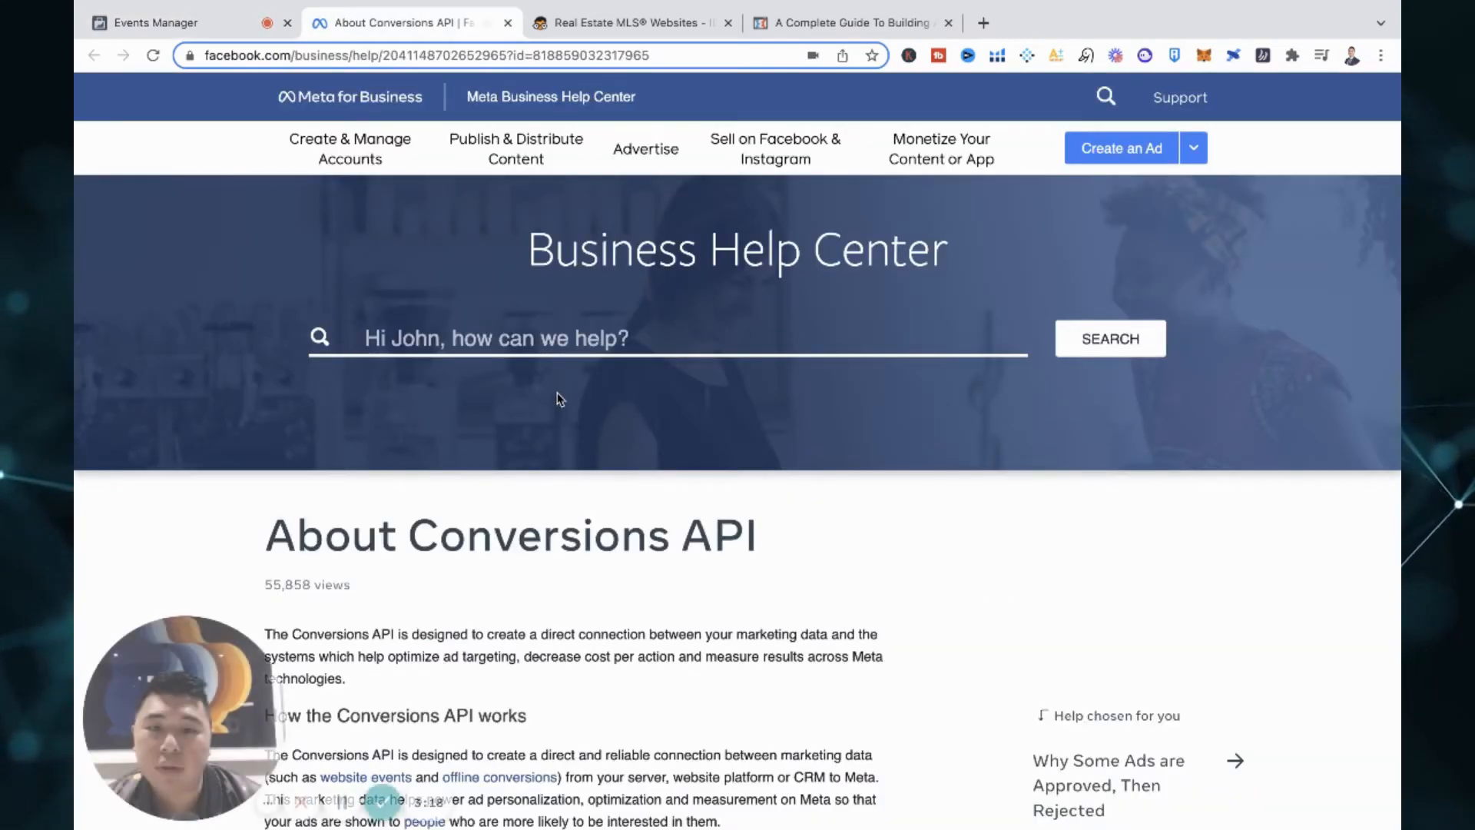
pyautogui.scroll(-4, 415, 201)
pyautogui.click(172, 30)
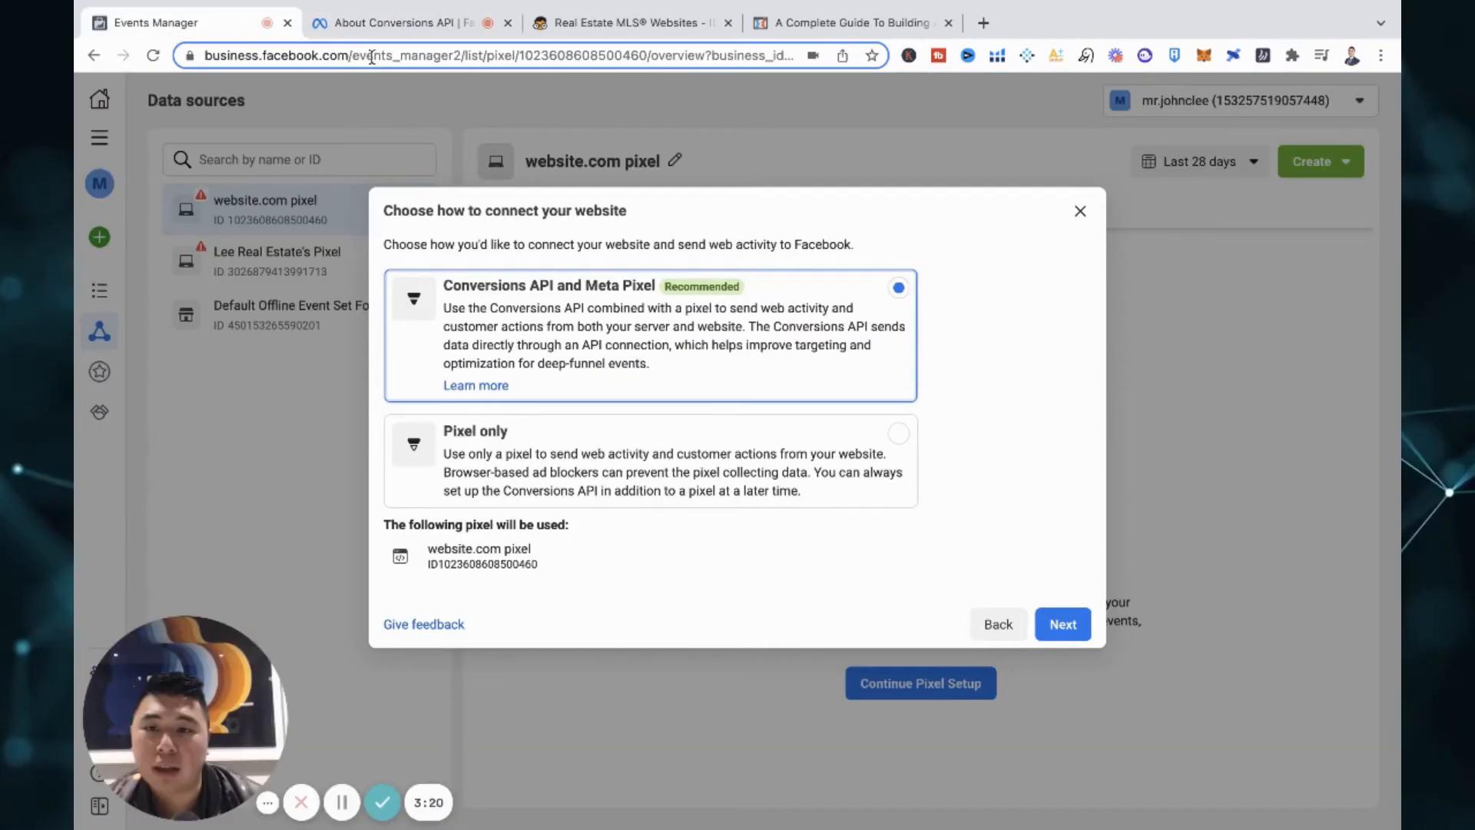
pyautogui.click(361, 23)
pyautogui.scroll(-3, 912, 522)
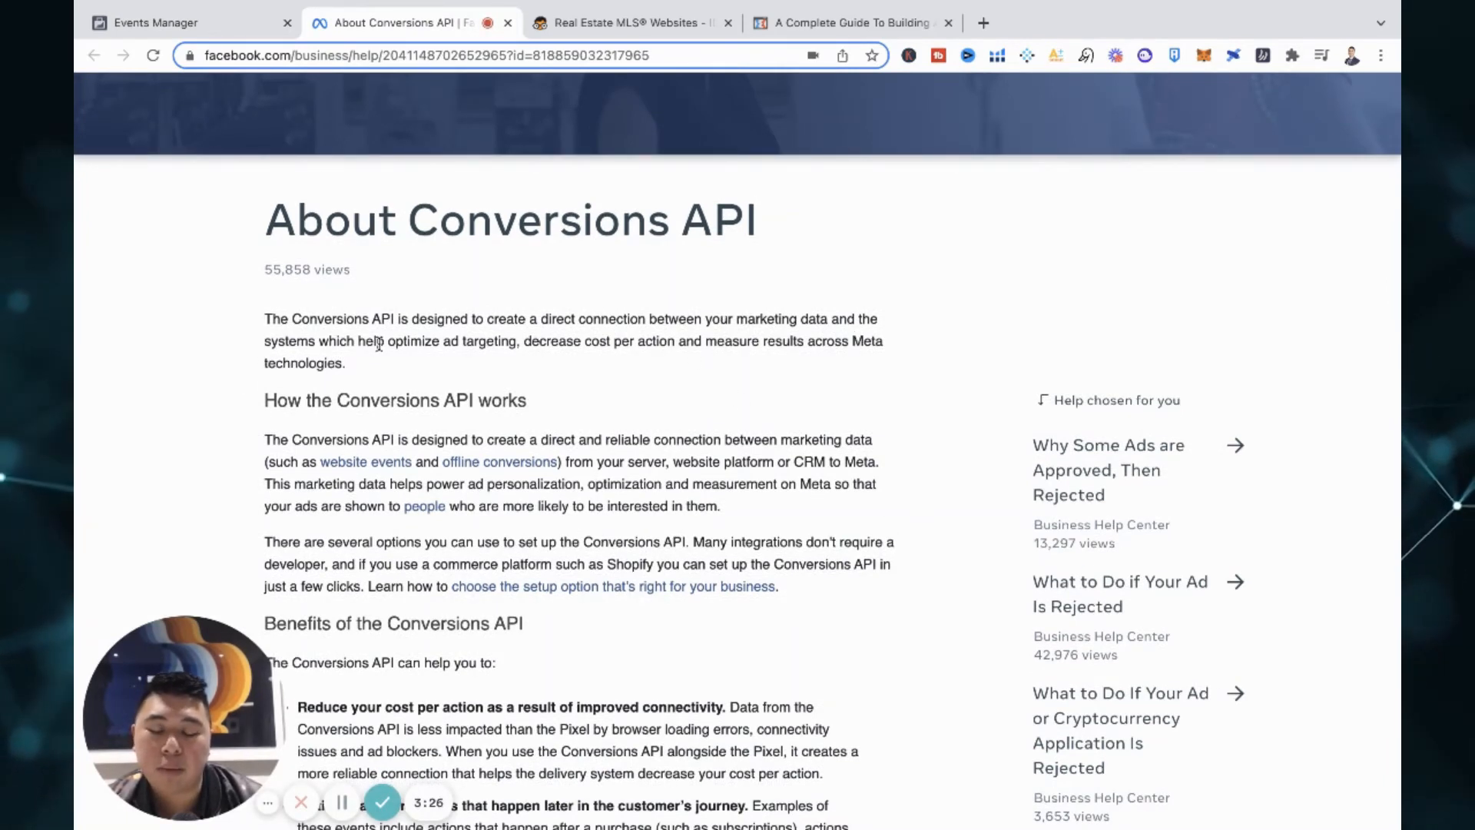
pyautogui.scroll(-1, 584, 345)
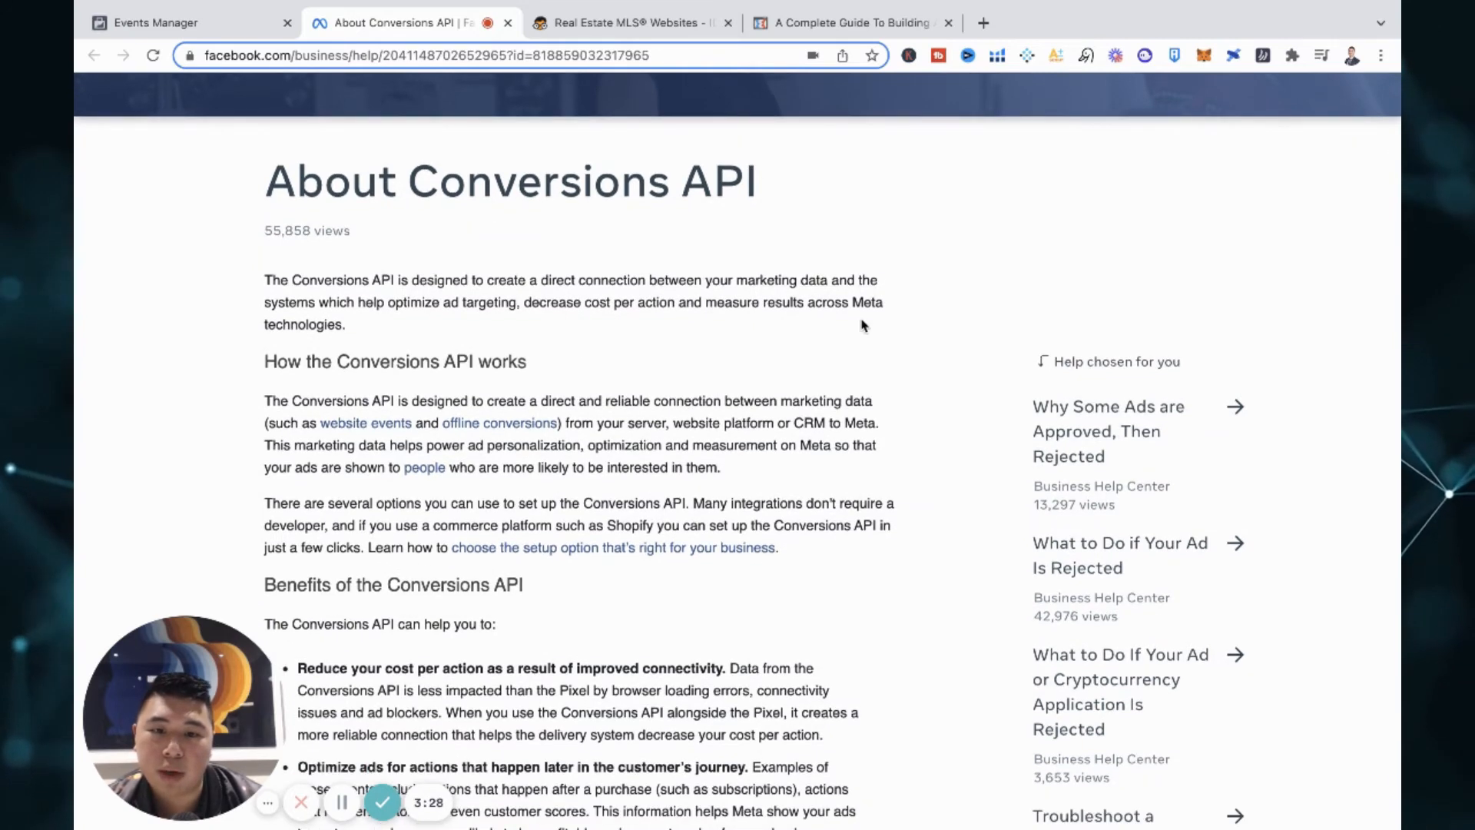
pyautogui.scroll(-4, 861, 325)
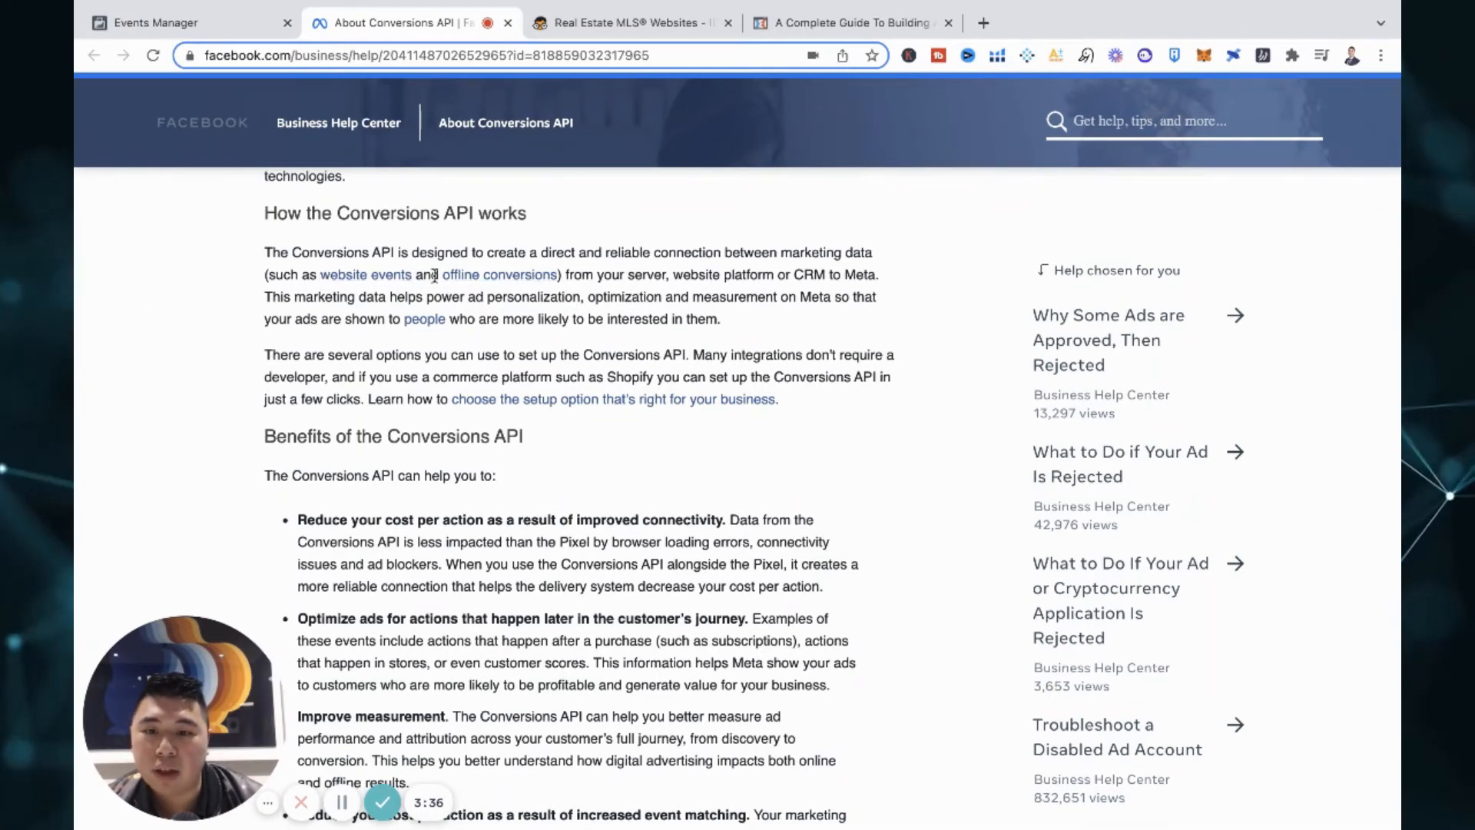
# Open the linked help articles on website events and offline conversions, and return to the connection options in Events Manager.
pyautogui.keyDown('super'); pyautogui.click(522, 275); pyautogui.keyUp('super')
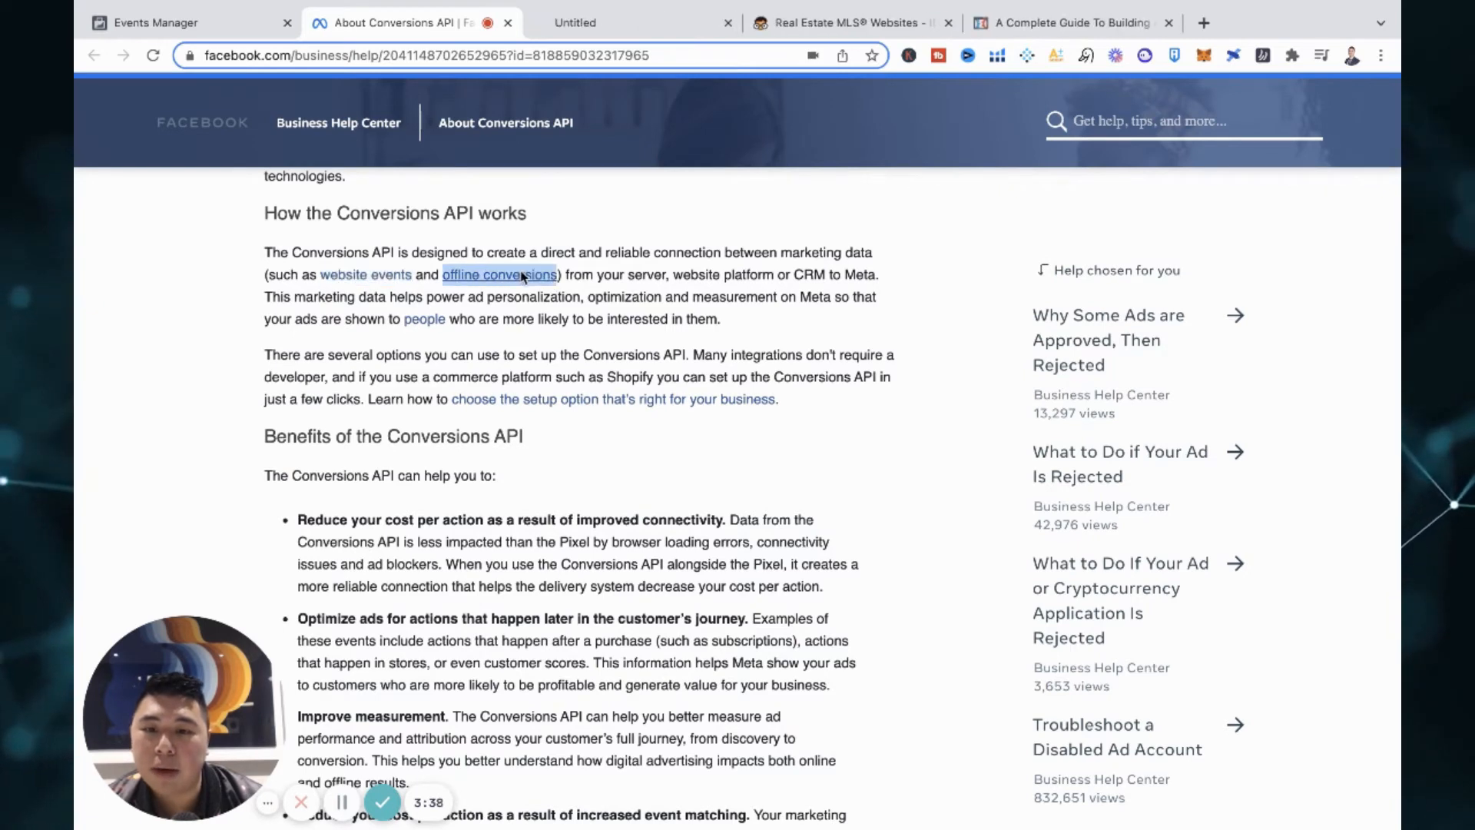
pyautogui.click(660, 22)
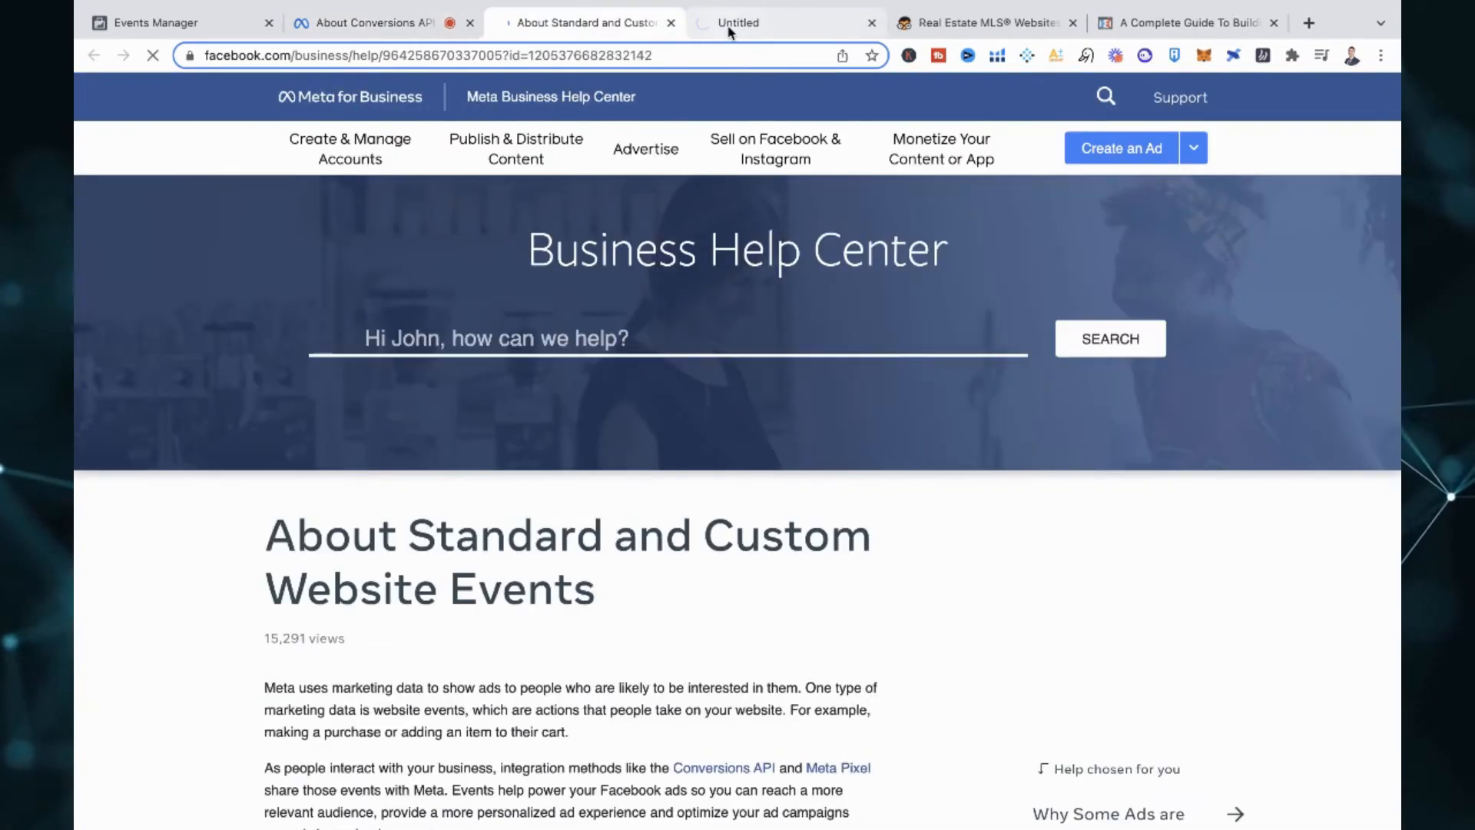
pyautogui.click(728, 24)
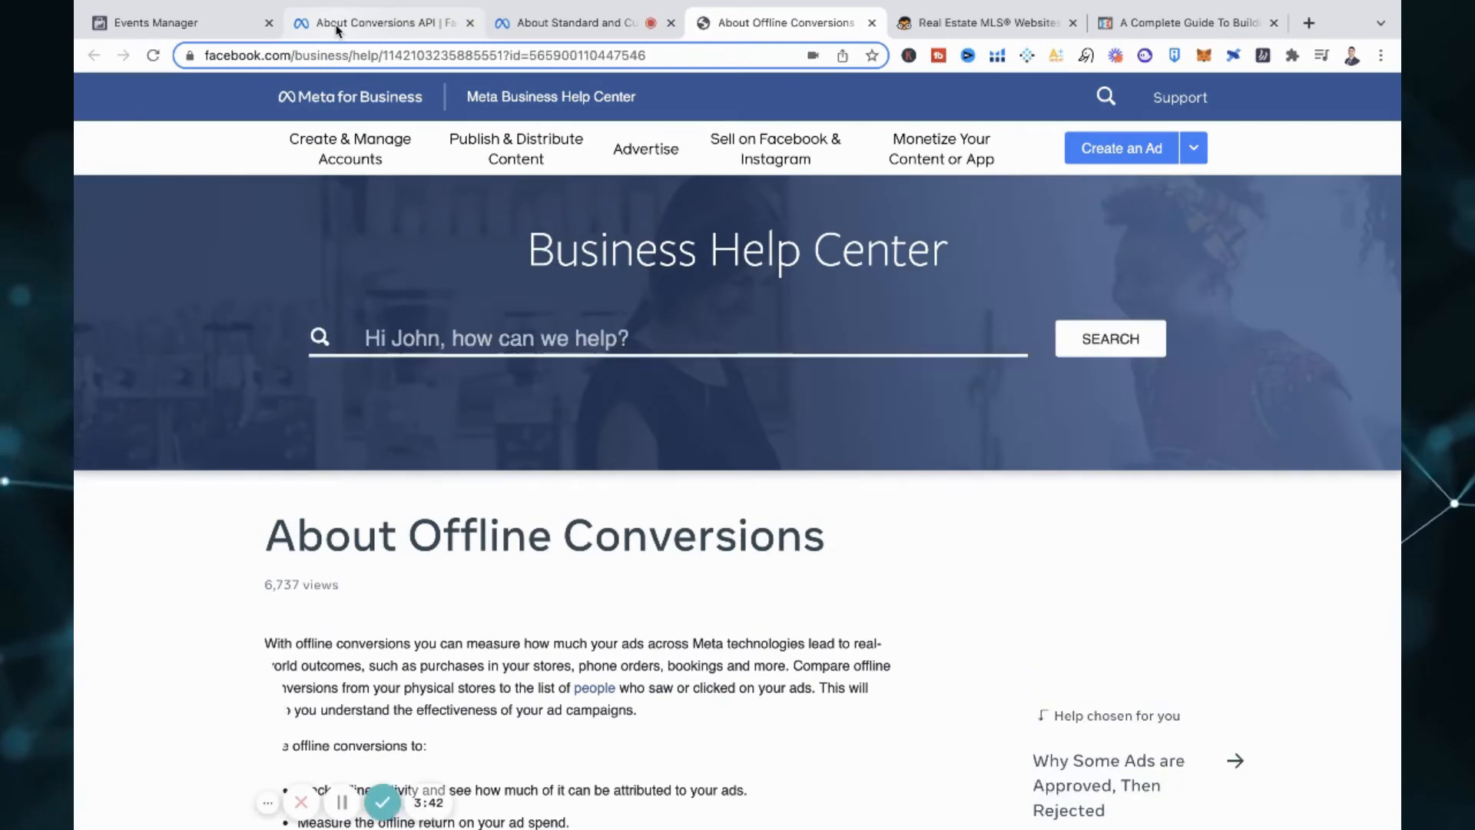
pyautogui.click(336, 25)
pyautogui.click(198, 23)
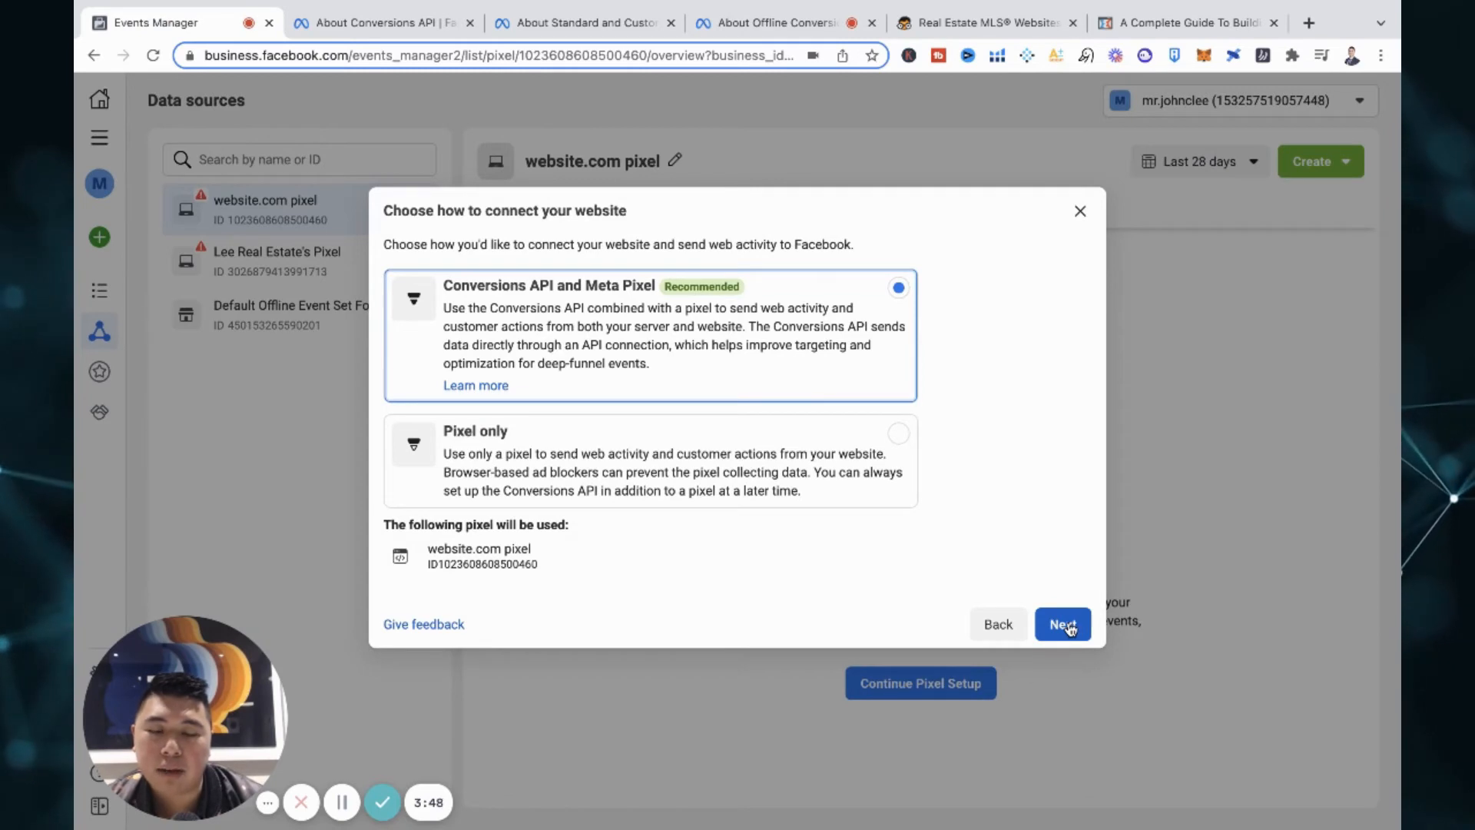
pyautogui.click(369, 23)
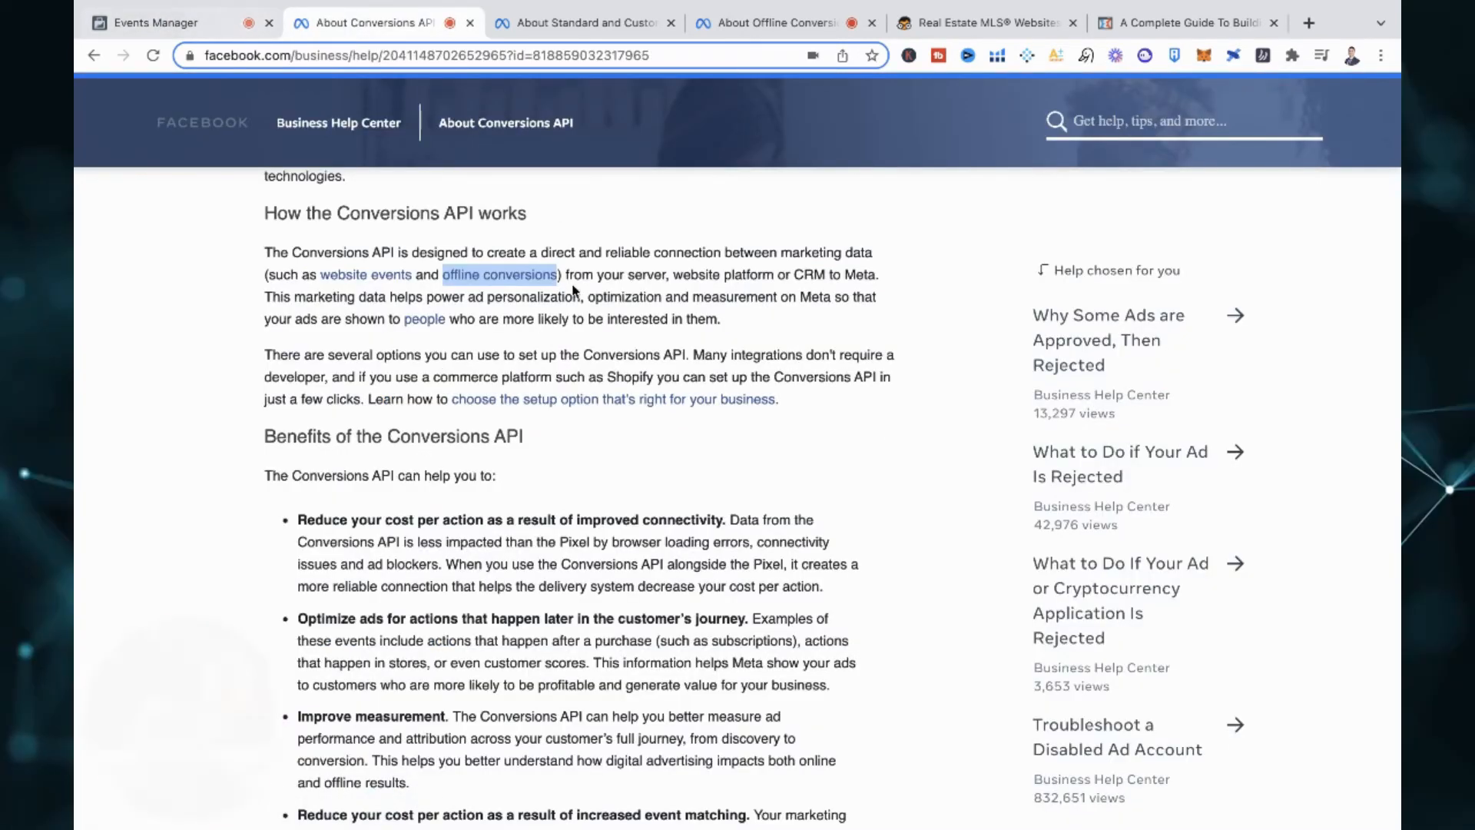
pyautogui.click(678, 270)
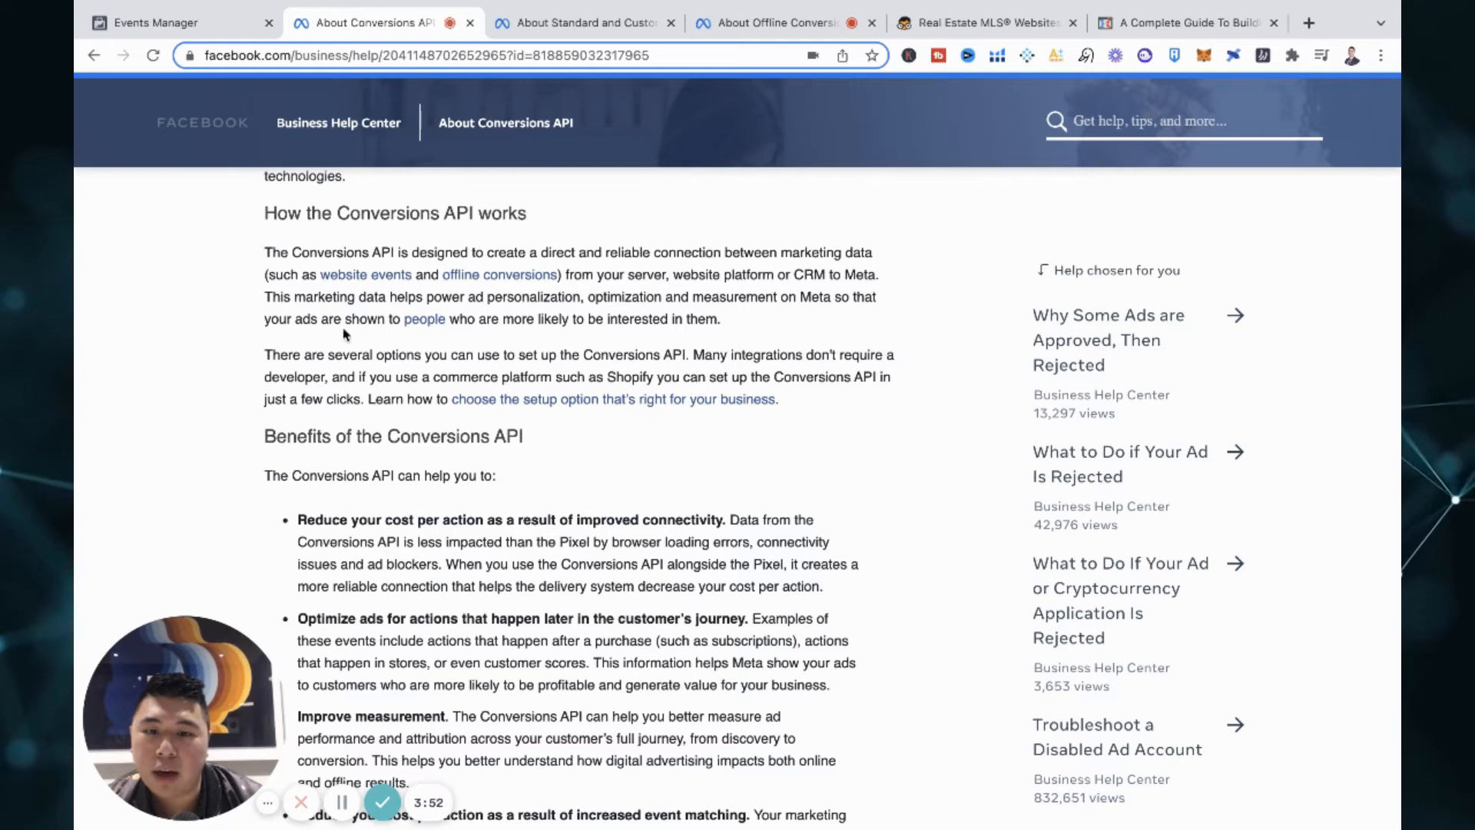
pyautogui.click(184, 23)
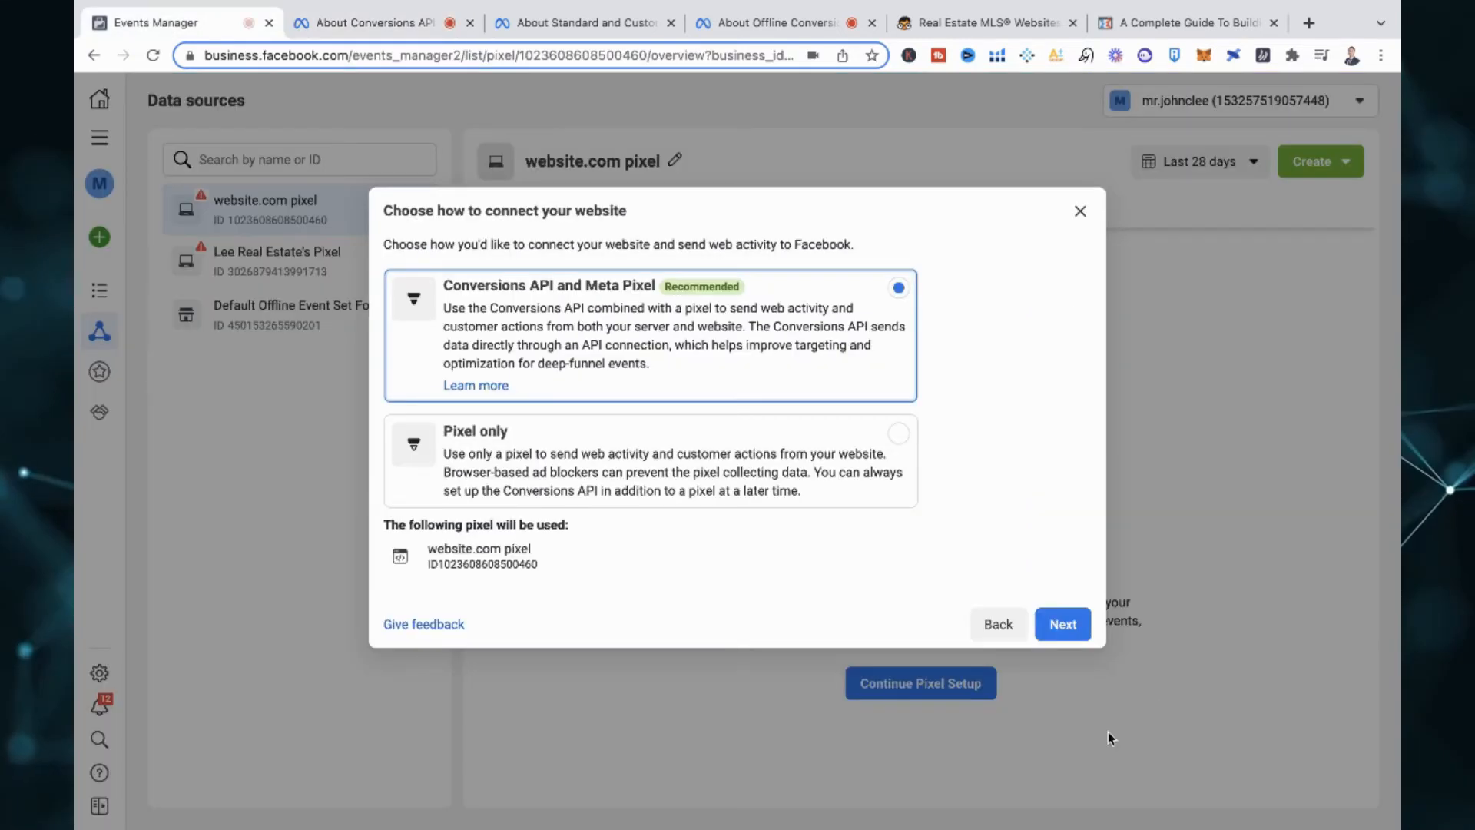
# Continue with Conversions API and Meta Pixel, going through its introduction to the choice of setup method.
pyautogui.click(1061, 626)
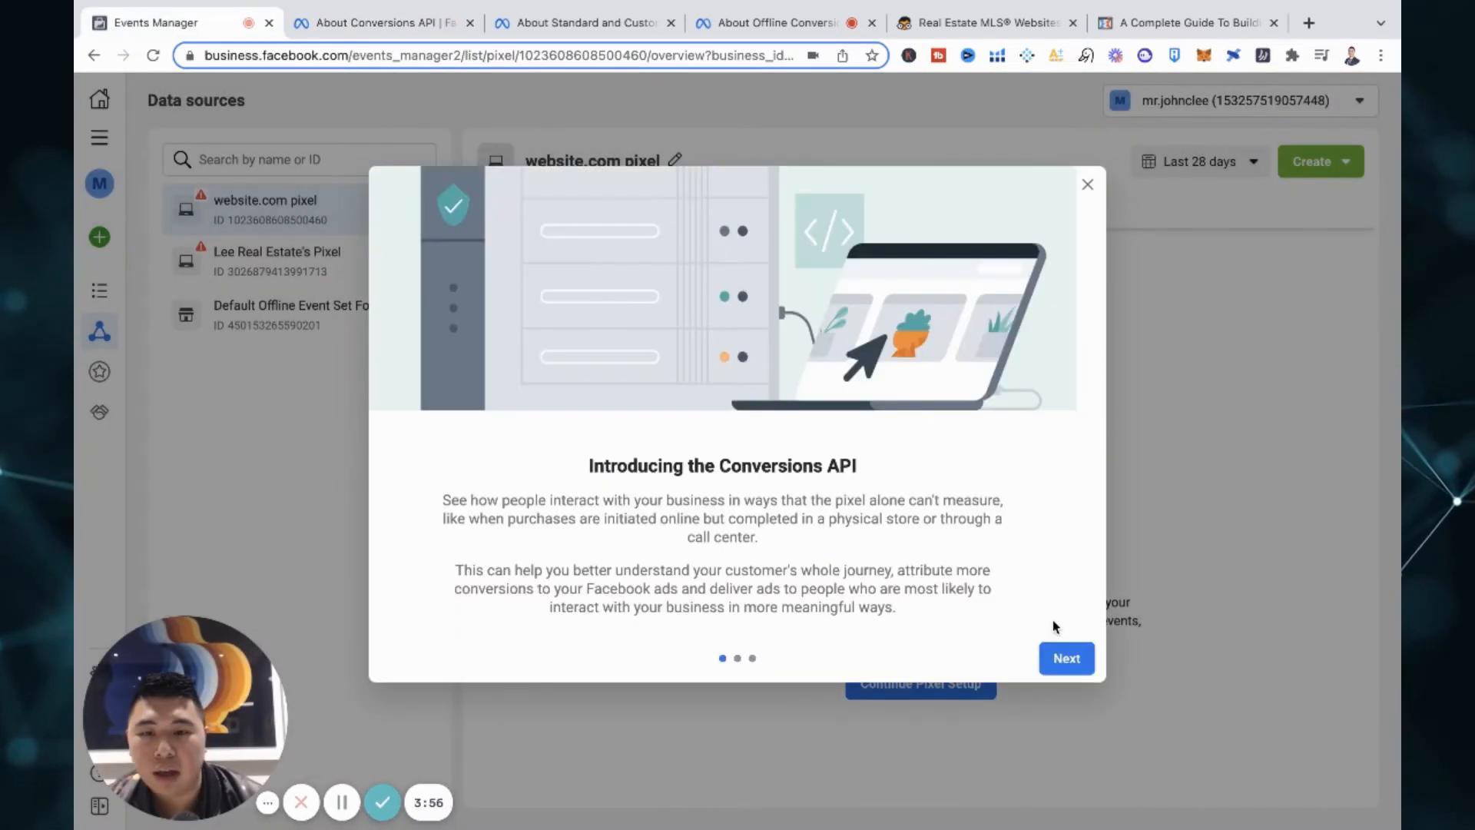
pyautogui.click(1066, 665)
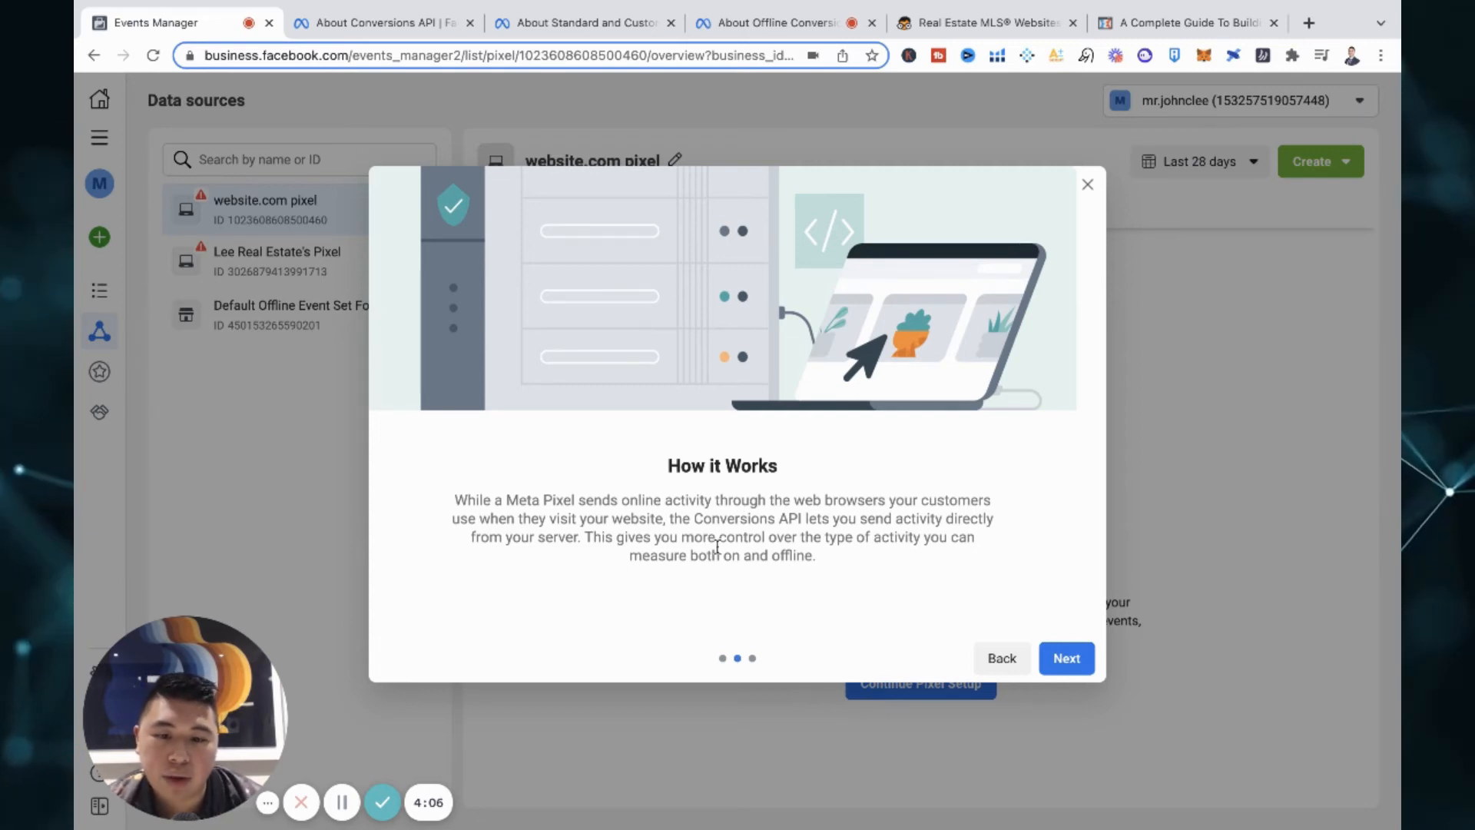
pyautogui.click(1071, 660)
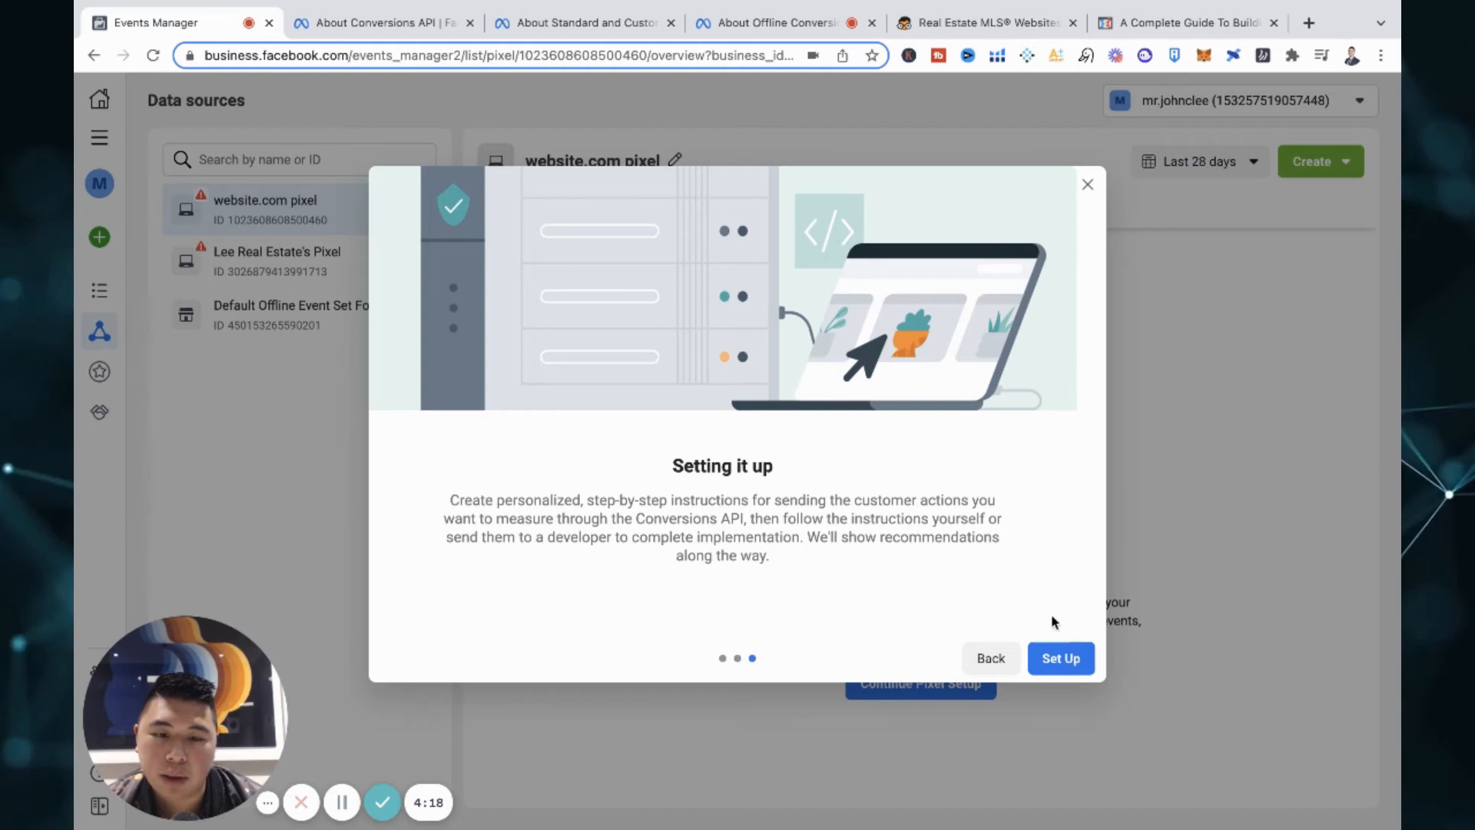
pyautogui.click(1066, 658)
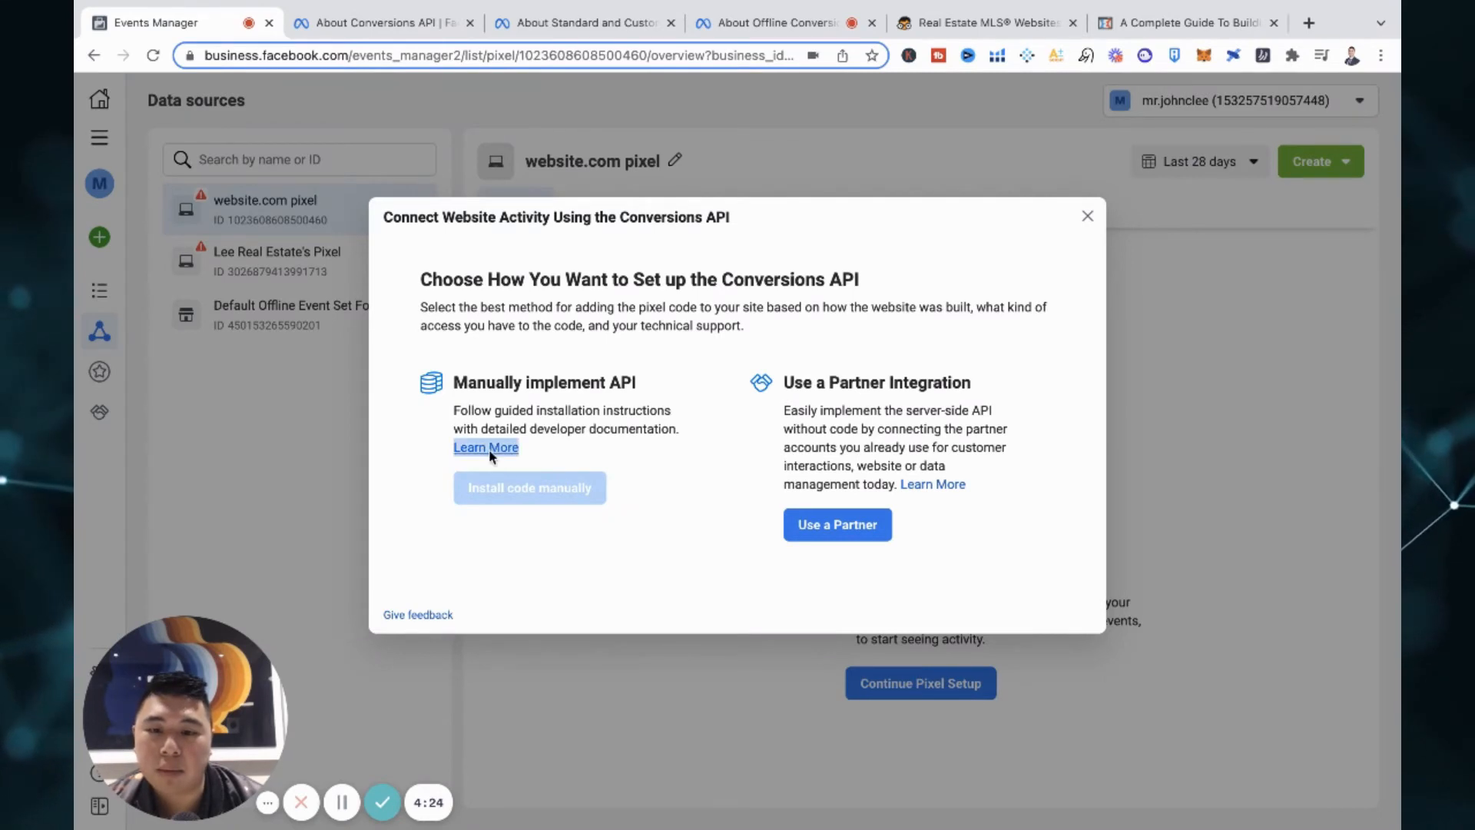
# Open the help article about manually implementing the API and return to the setup methods.
pyautogui.click(487, 448)
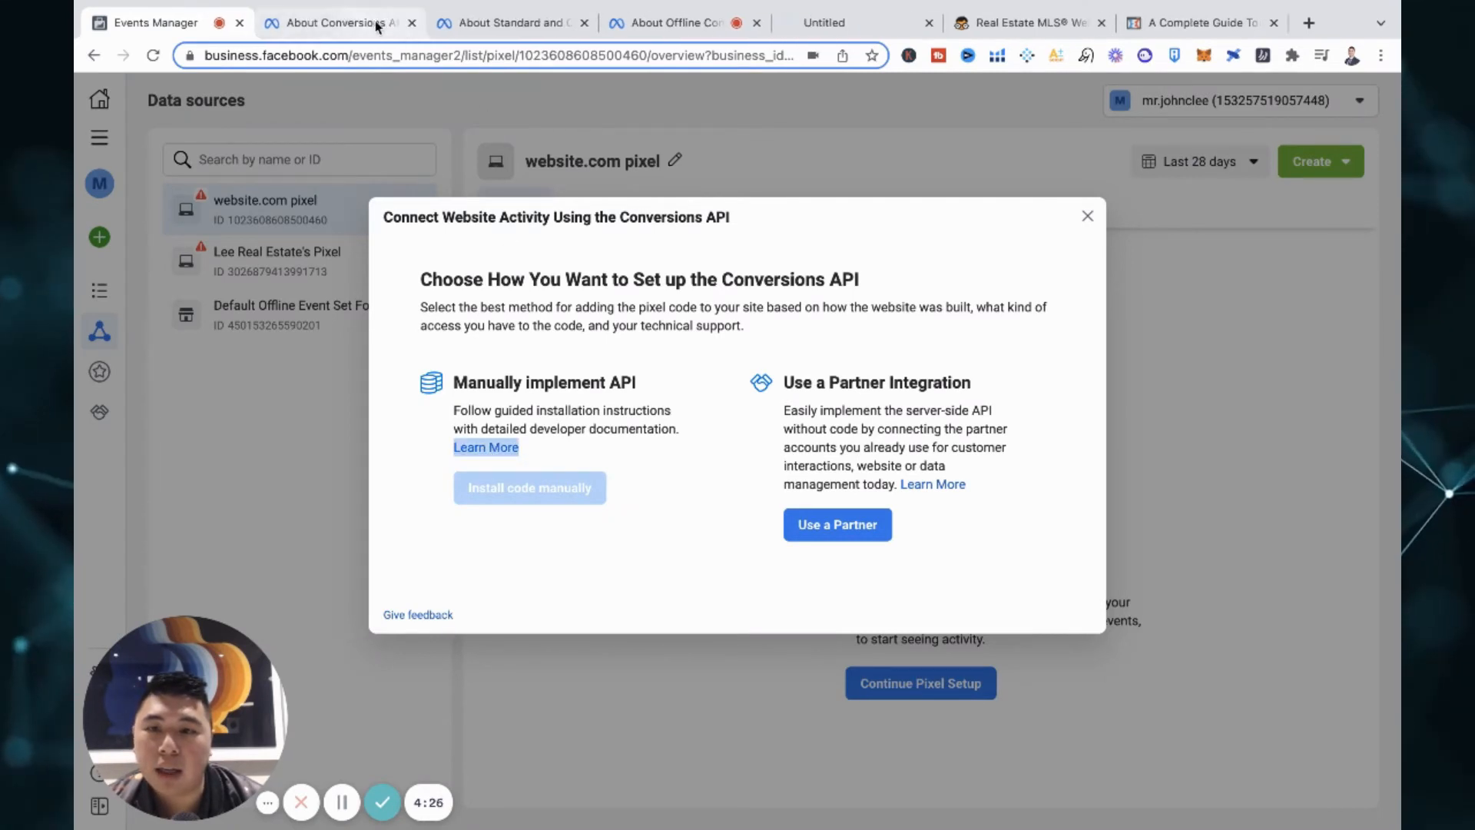
pyautogui.click(856, 23)
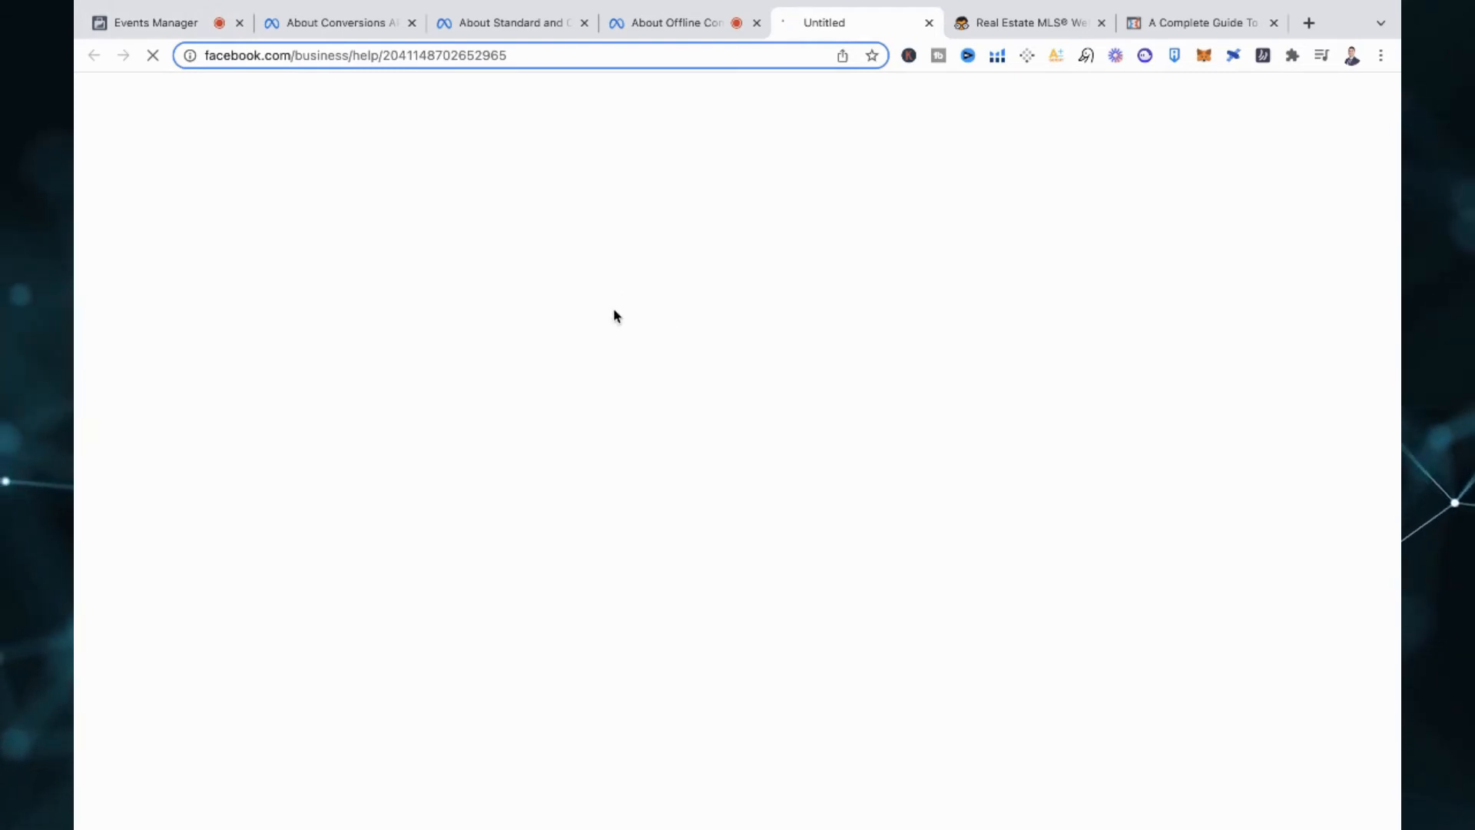
pyautogui.click(118, 22)
# Choose the Shopify partner integration and look through its account connection instructions.
pyautogui.click(848, 524)
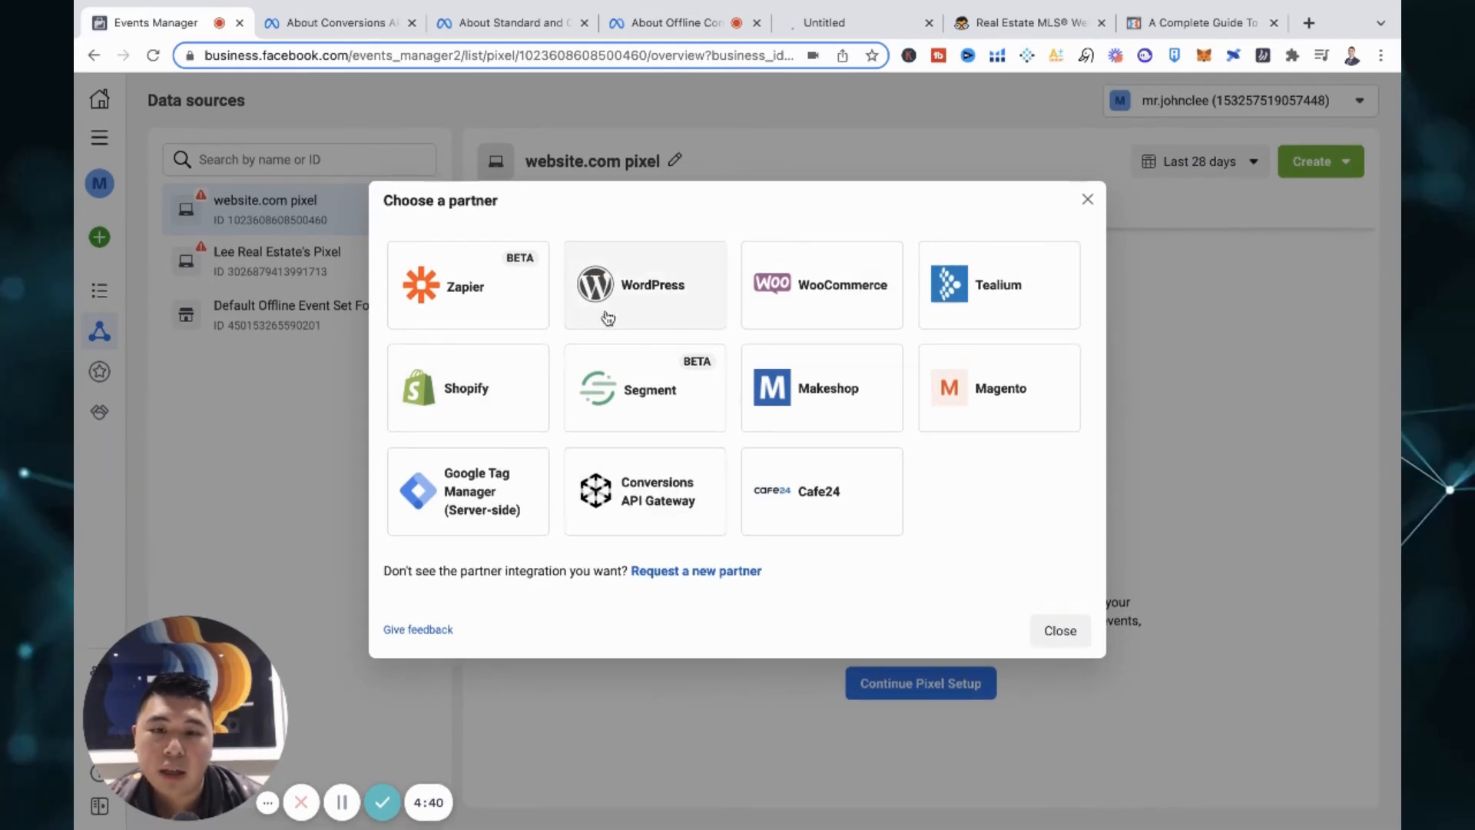
pyautogui.click(499, 393)
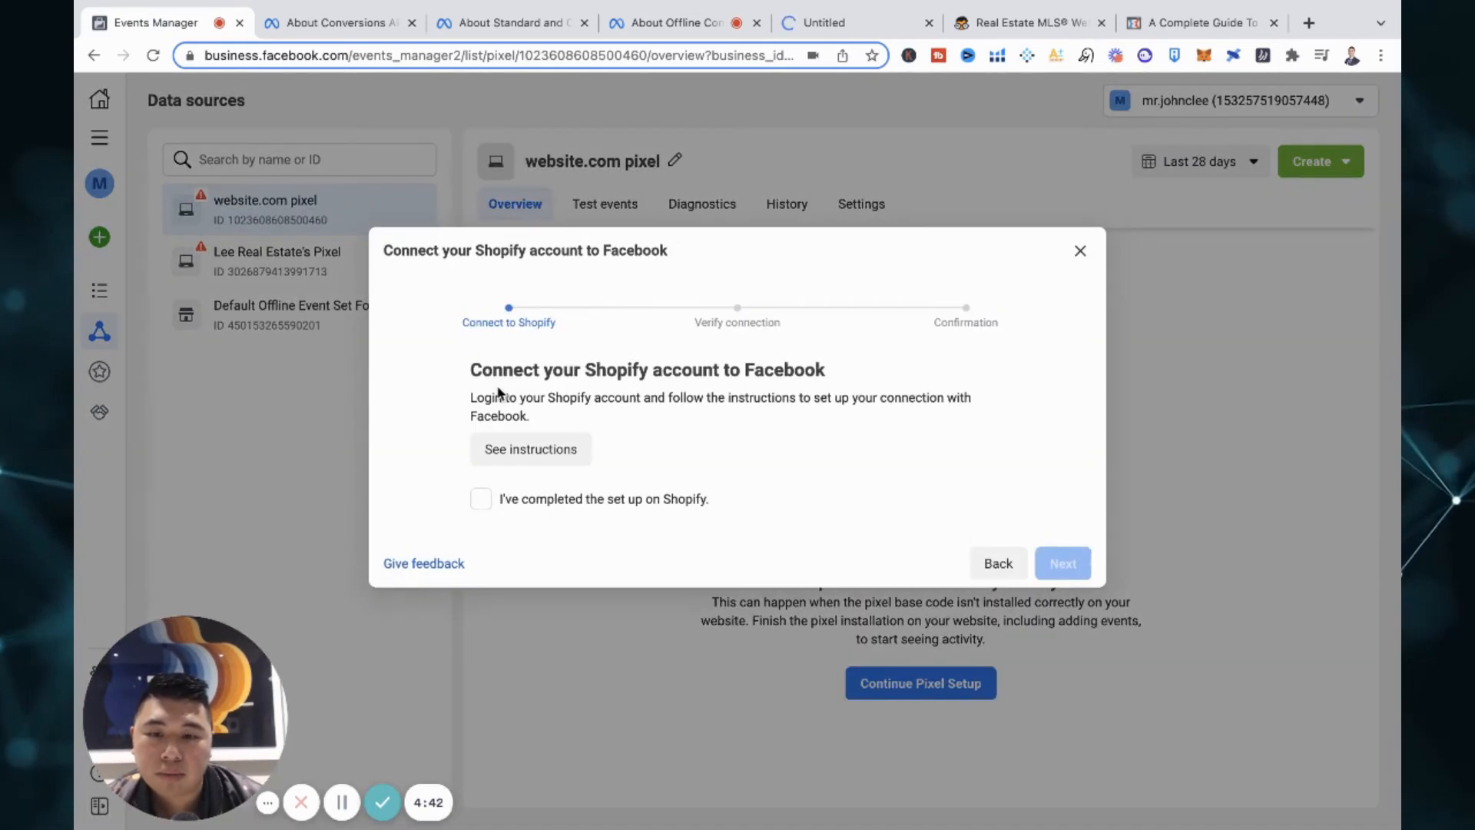
pyautogui.click(516, 458)
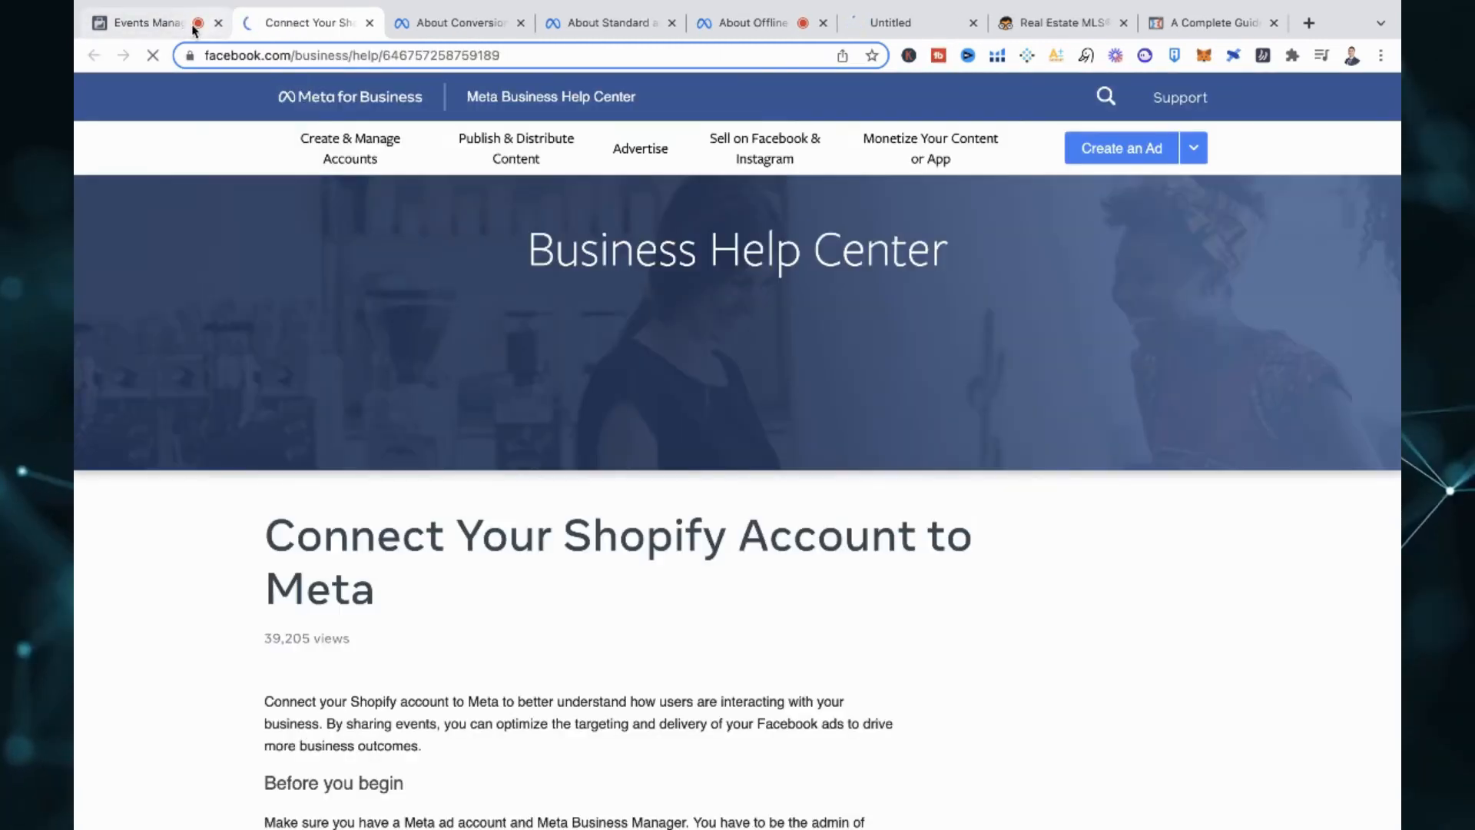
pyautogui.scroll(-7, 448, 362)
pyautogui.scroll(-9, 448, 362)
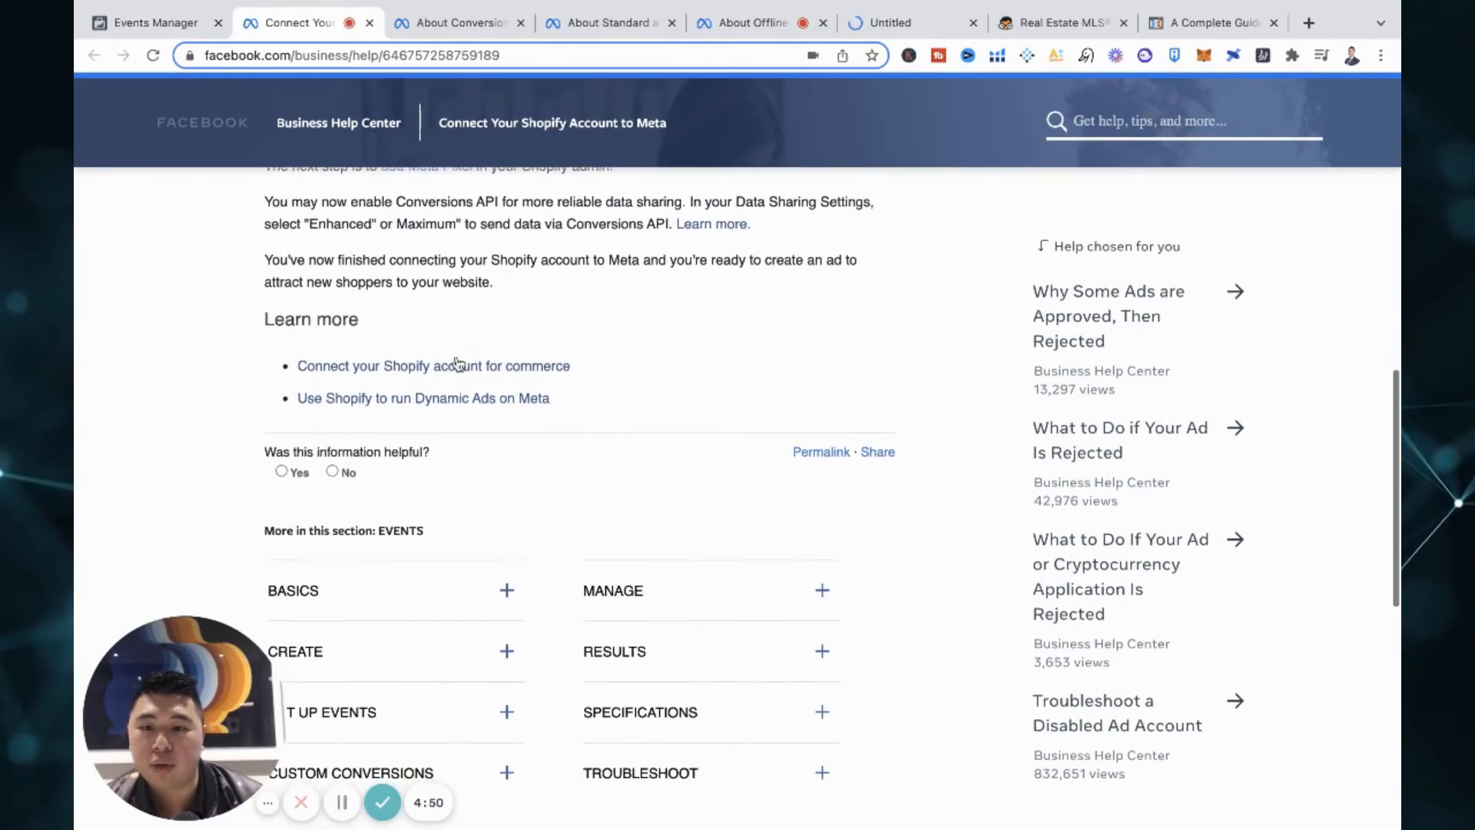
pyautogui.click(172, 29)
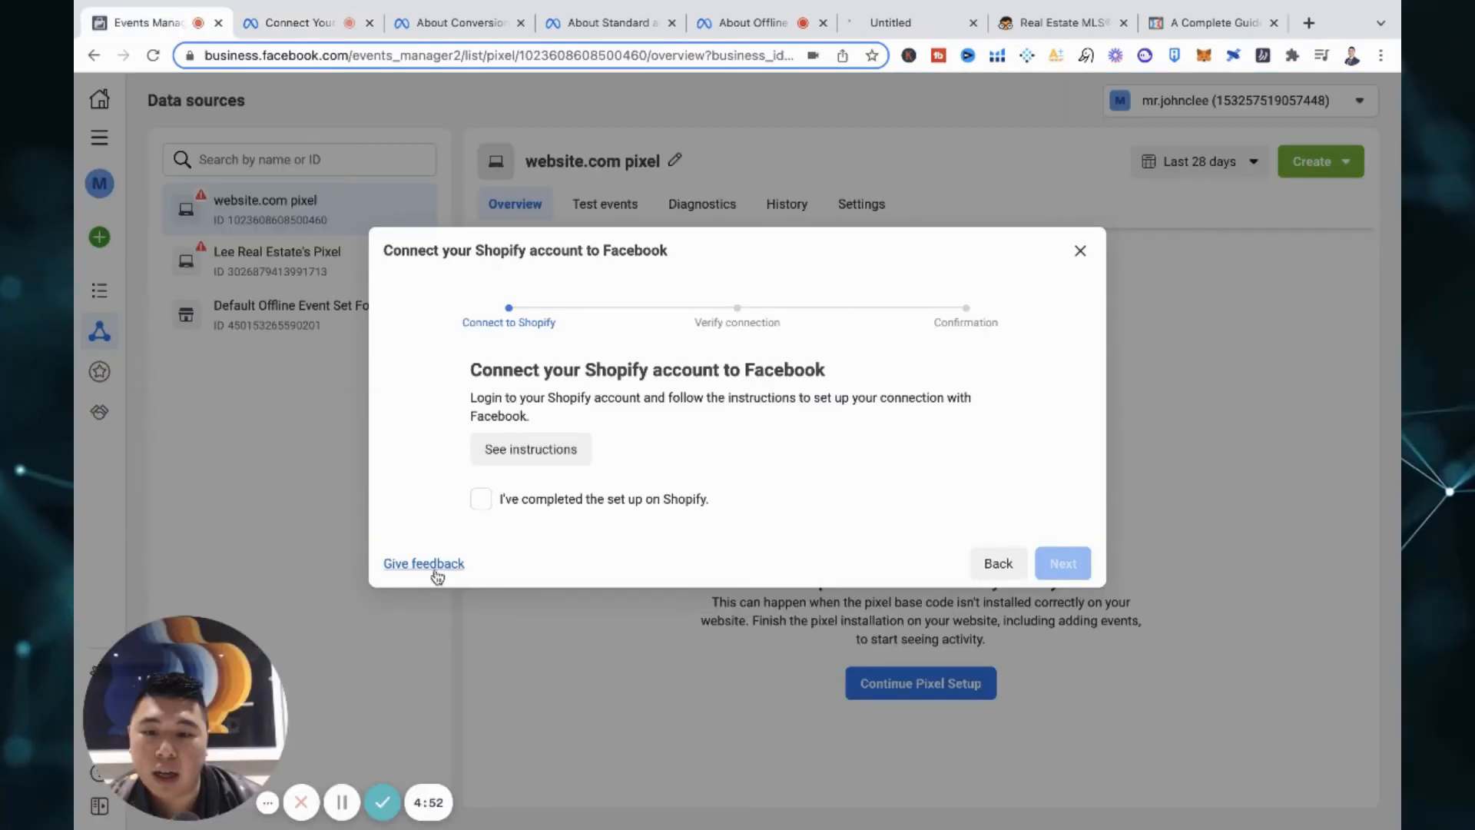
# Go back to the partner list, view the WordPress plugin installation guide, and close the setup dialog.
pyautogui.click(999, 563)
pyautogui.click(630, 286)
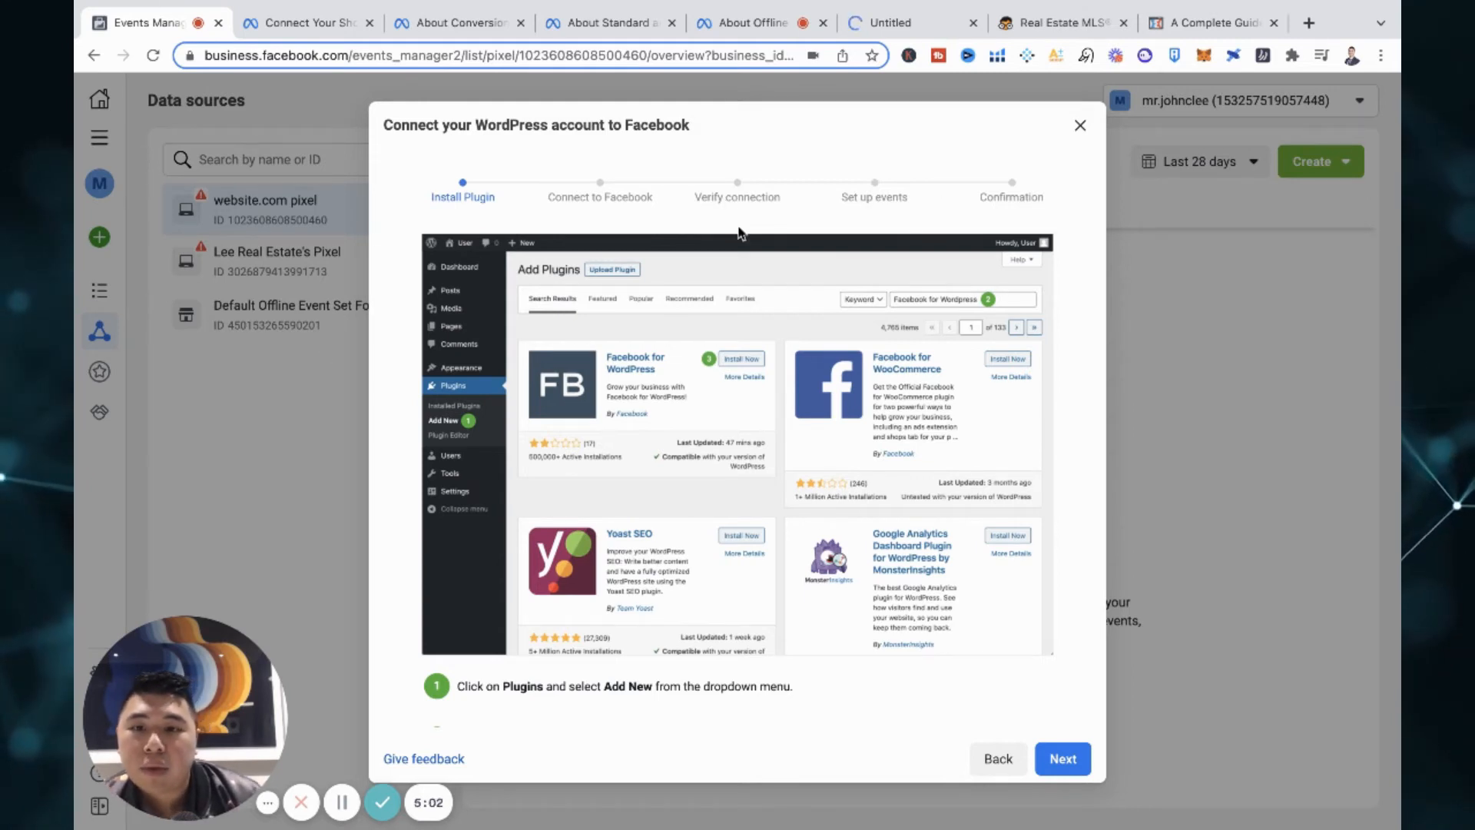
pyautogui.click(1079, 126)
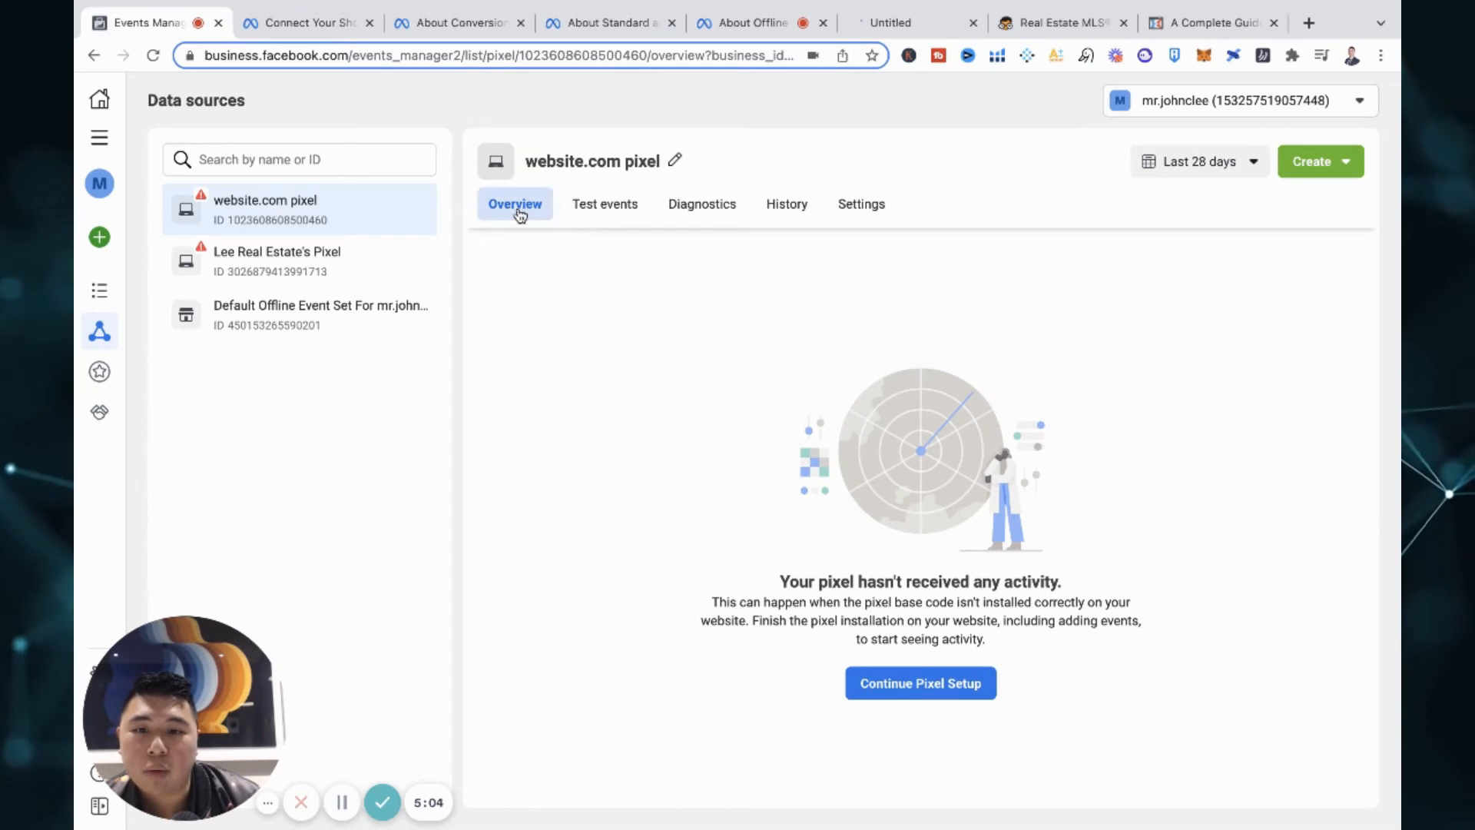
# Connect a new Web data source and create another pixel named "website.com pixel".
pyautogui.click(99, 237)
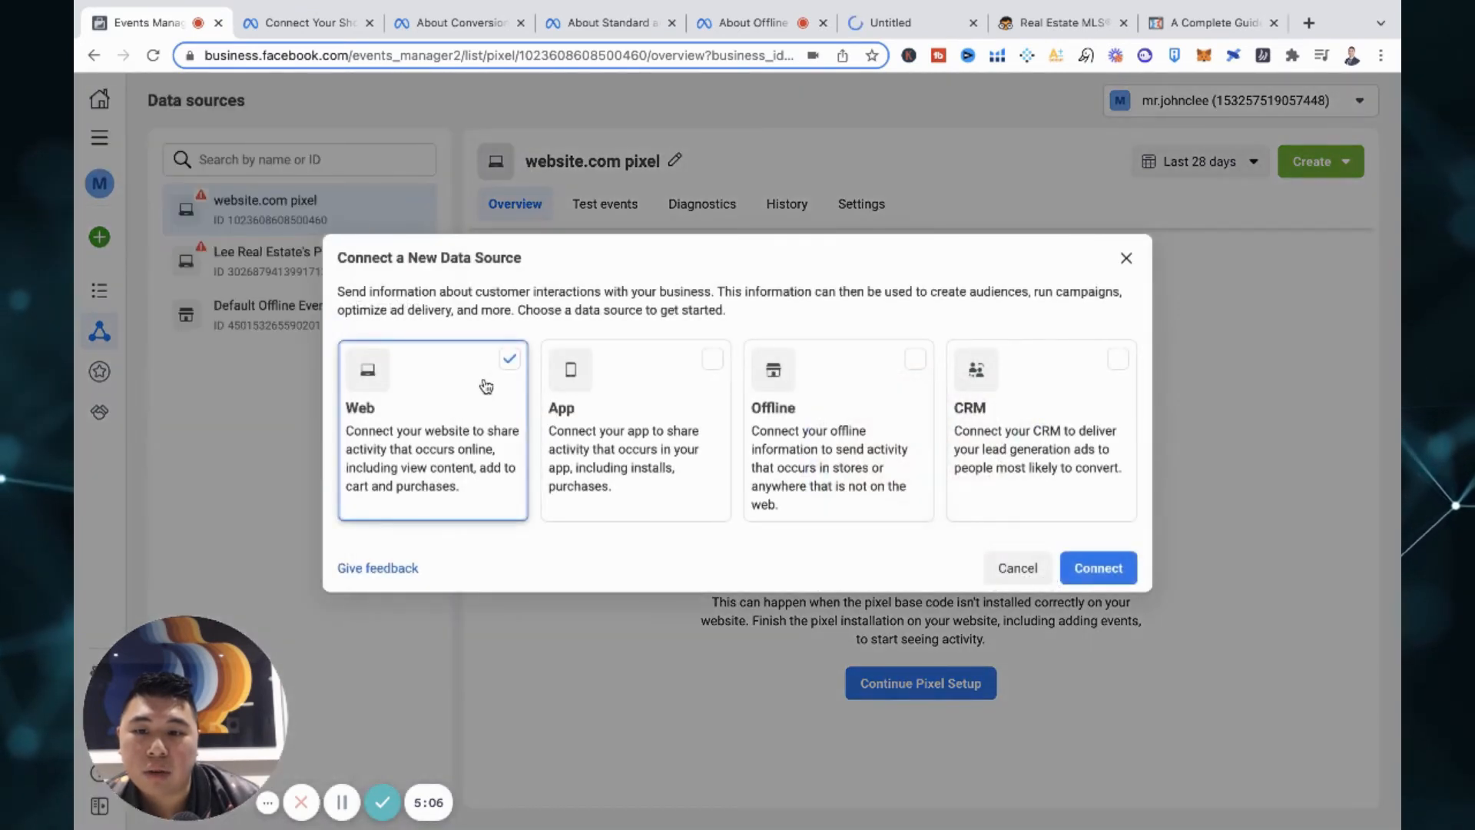
pyautogui.click(1122, 569)
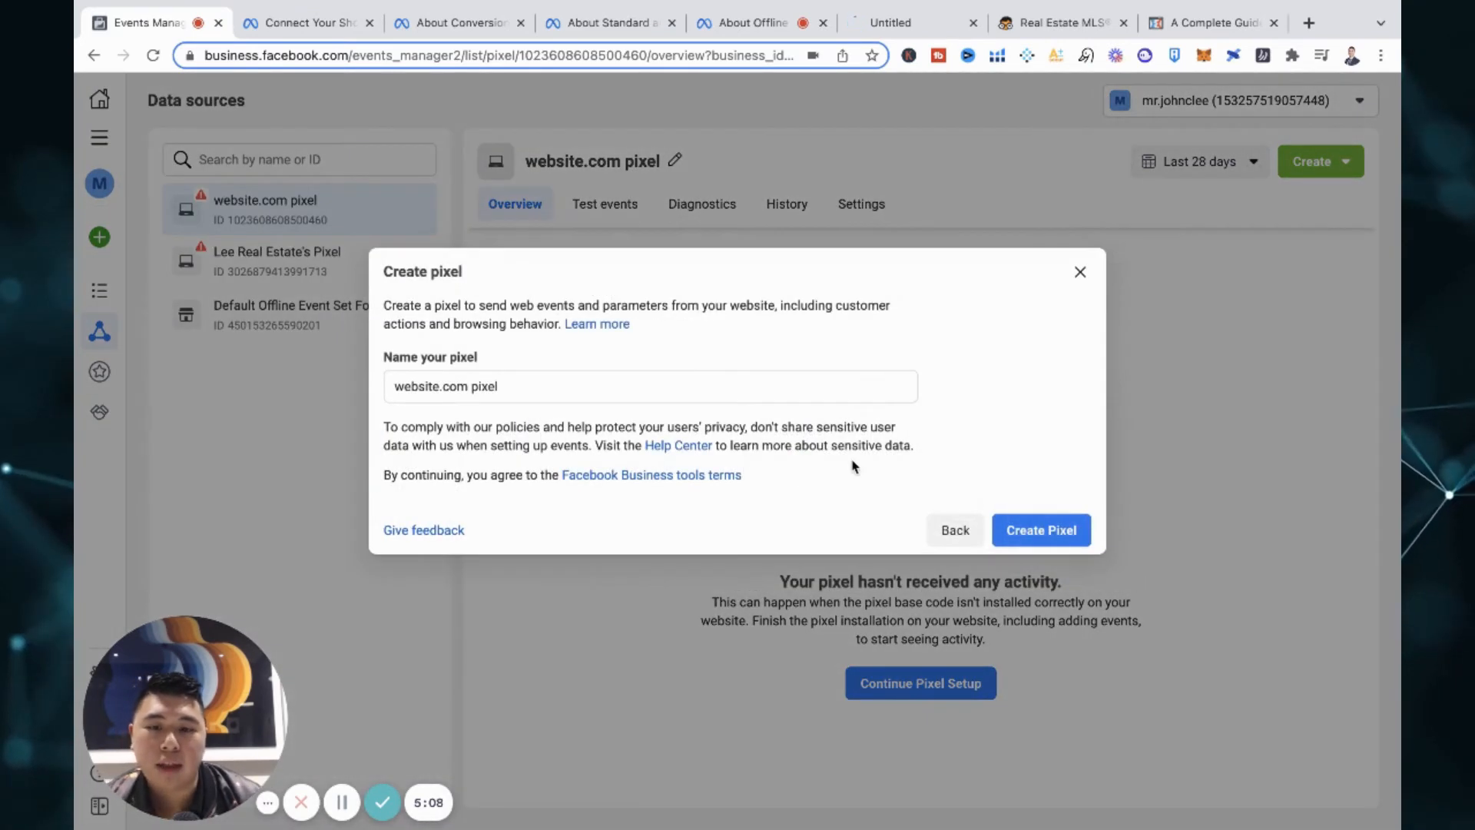
pyautogui.click(1045, 530)
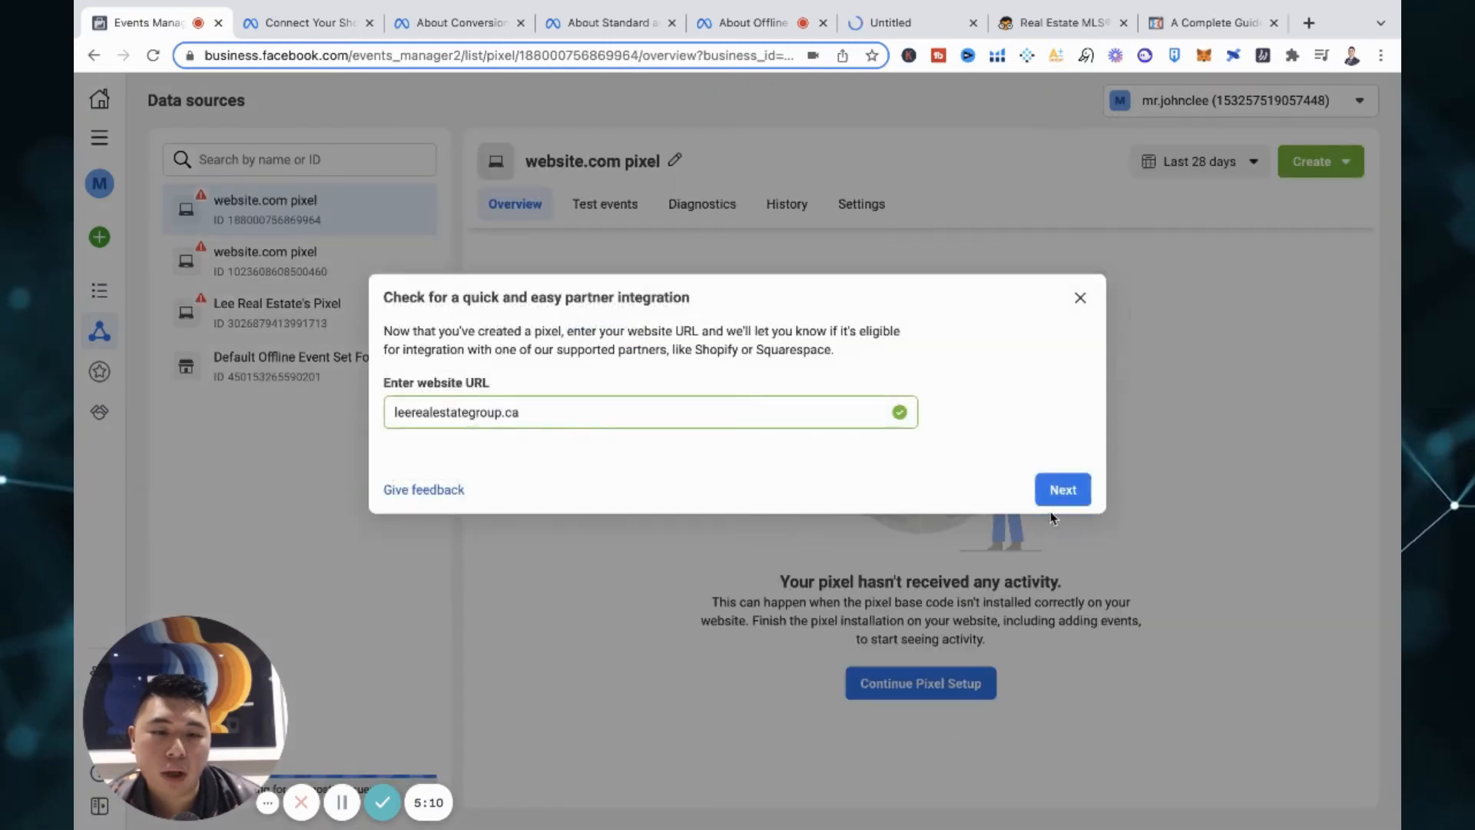
# Submit leerealestategroup.ca for the partner check, connect the website with Pixel only, and choose manual code installation.
pyautogui.click(1054, 501)
pyautogui.click(604, 445)
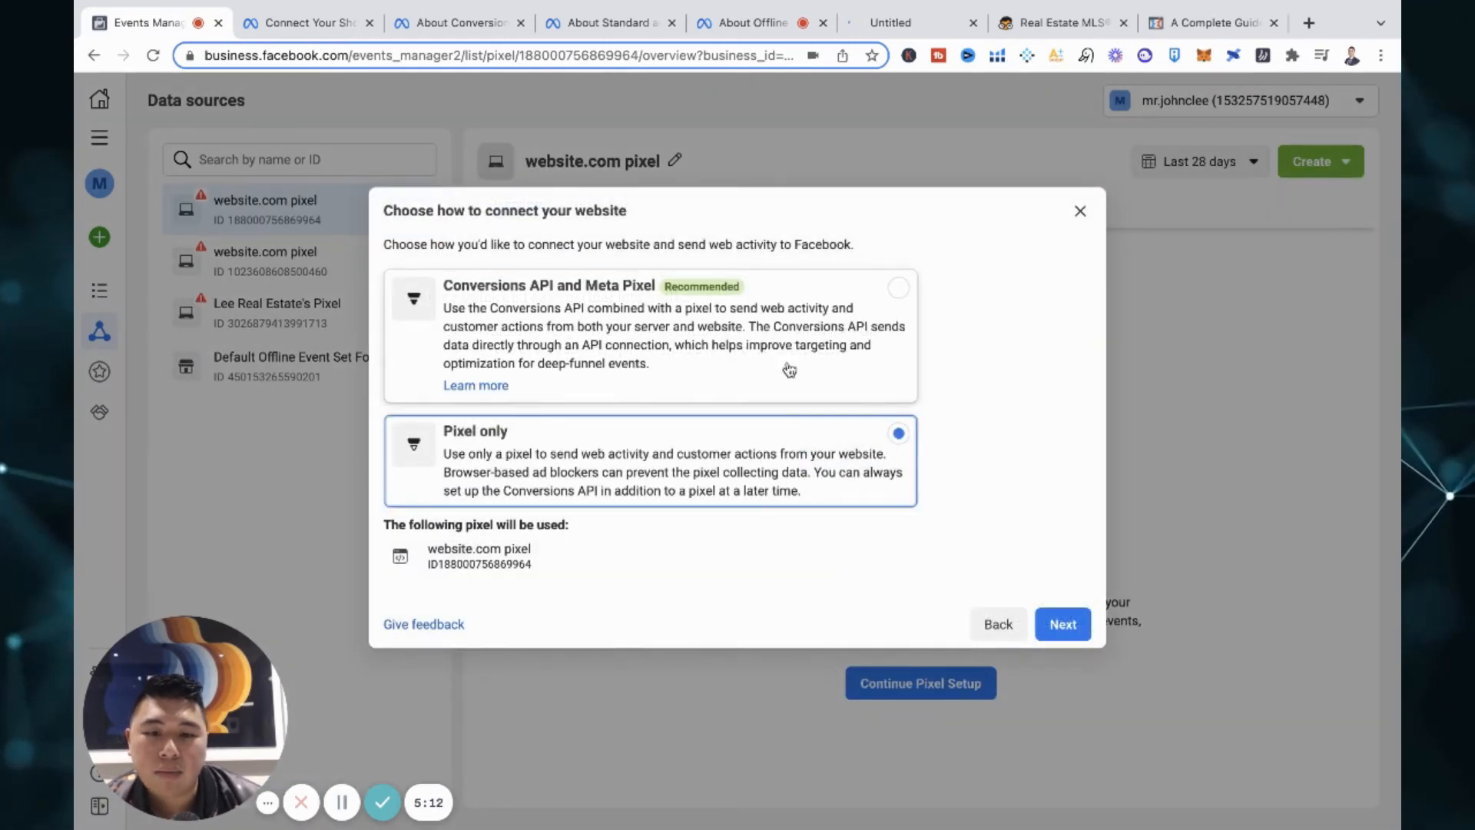
pyautogui.click(1068, 626)
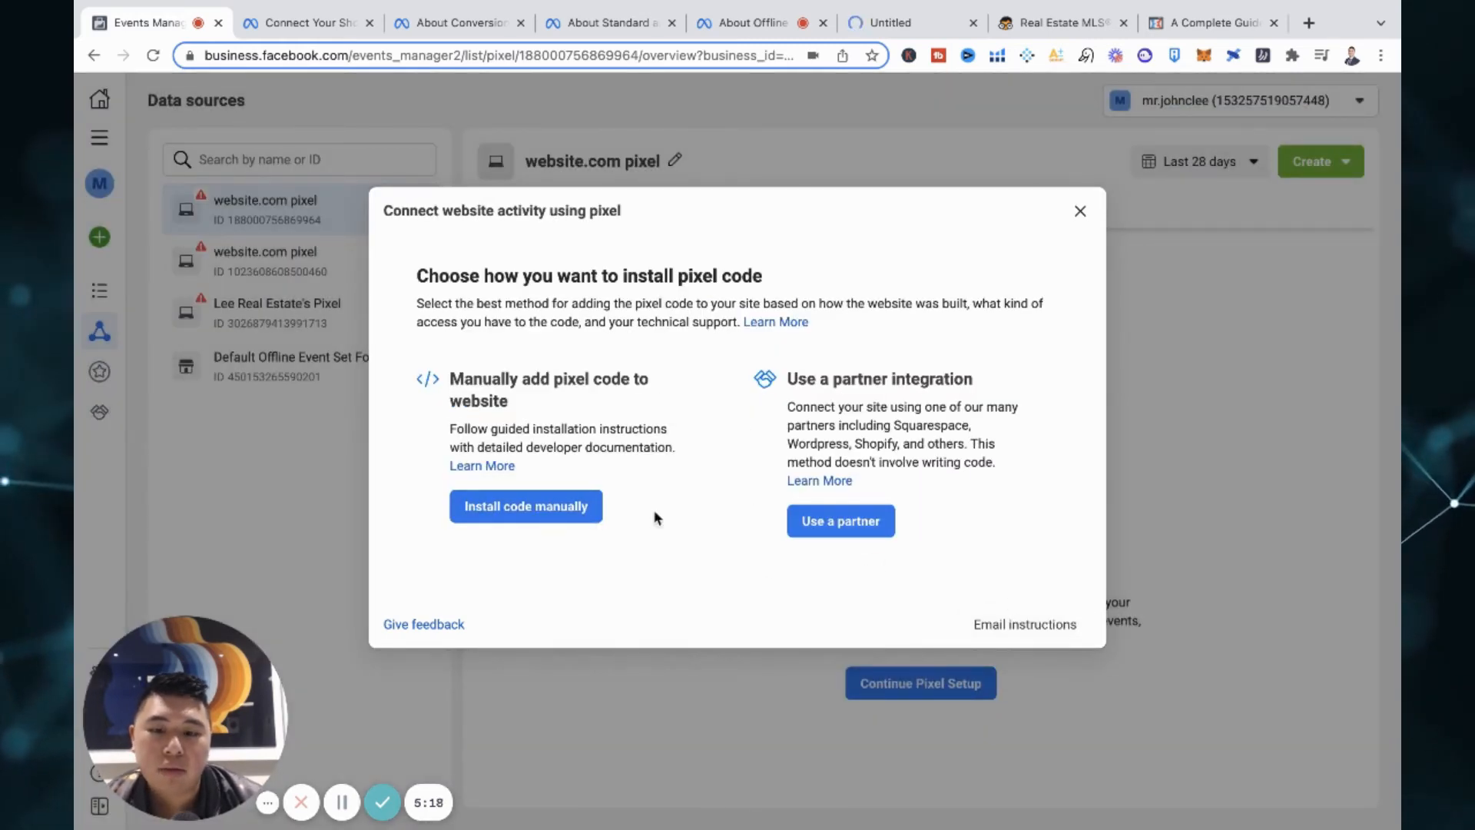
pyautogui.click(529, 507)
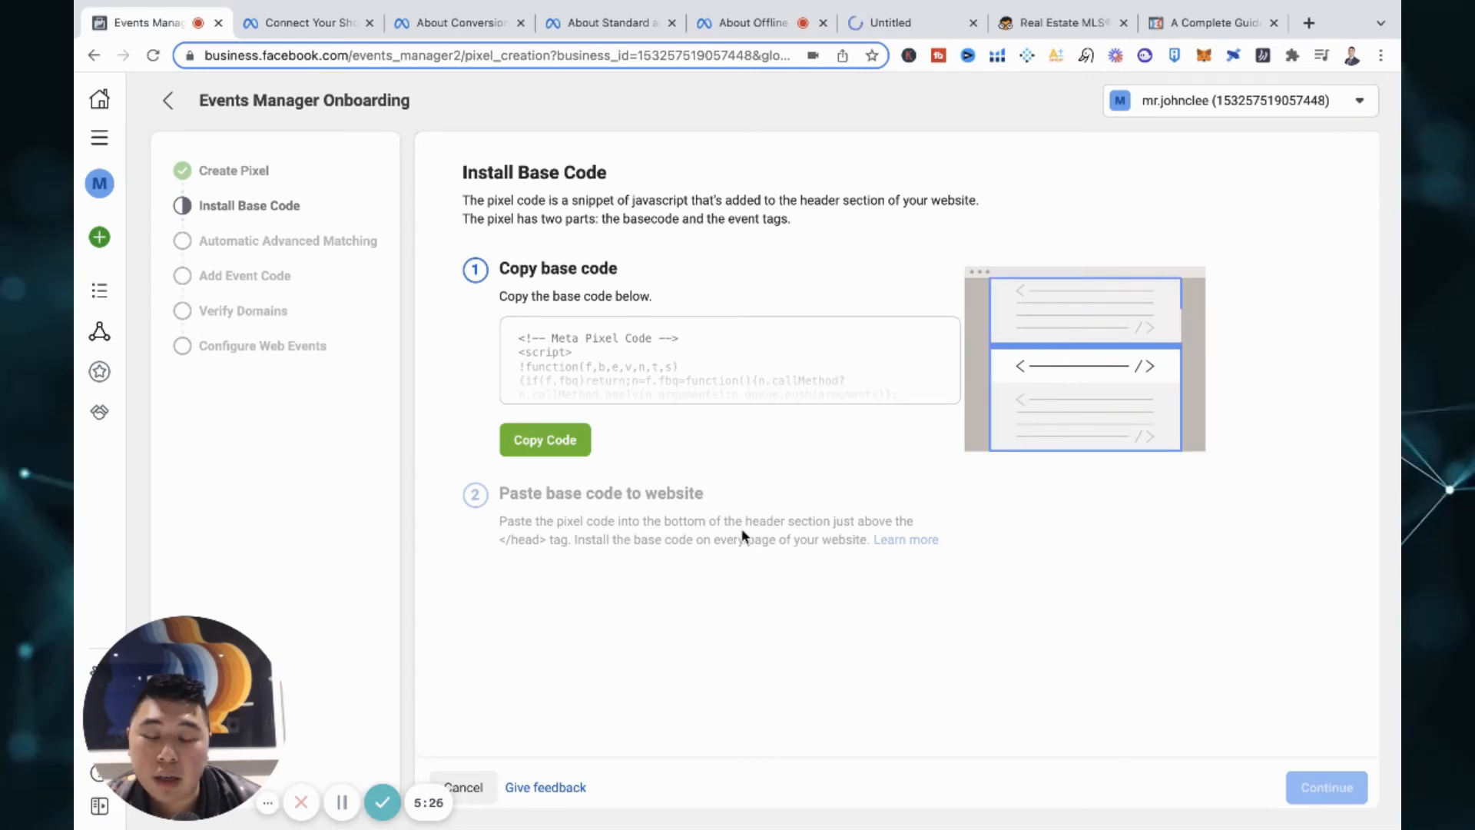
# Copy the pixel base code and highlight "</head> tag" in the instructions for pasting it into the website.
pyautogui.click(538, 440)
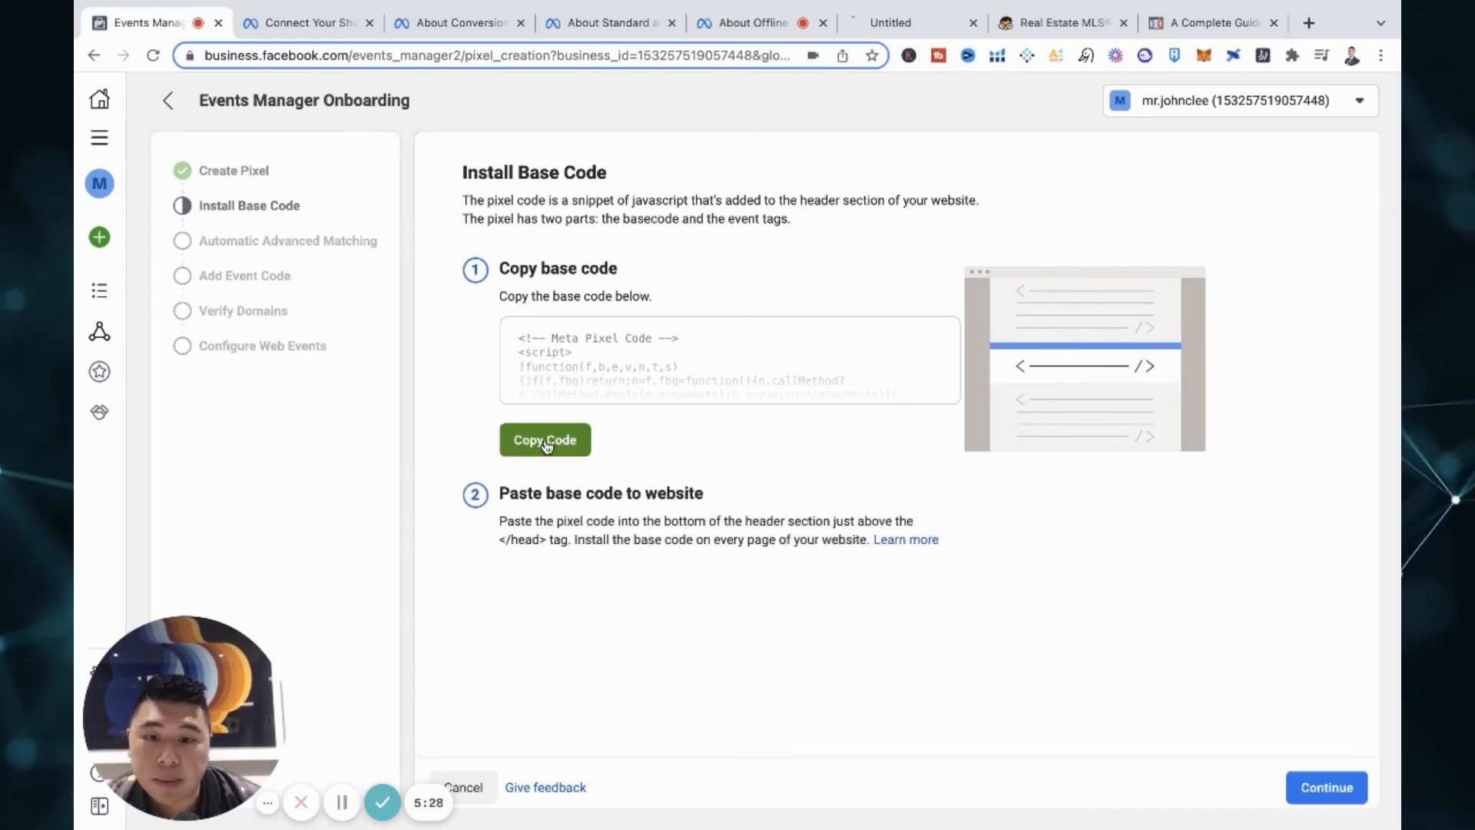
pyautogui.moveTo(576, 521); pyautogui.dragTo(810, 517)
pyautogui.click(517, 538)
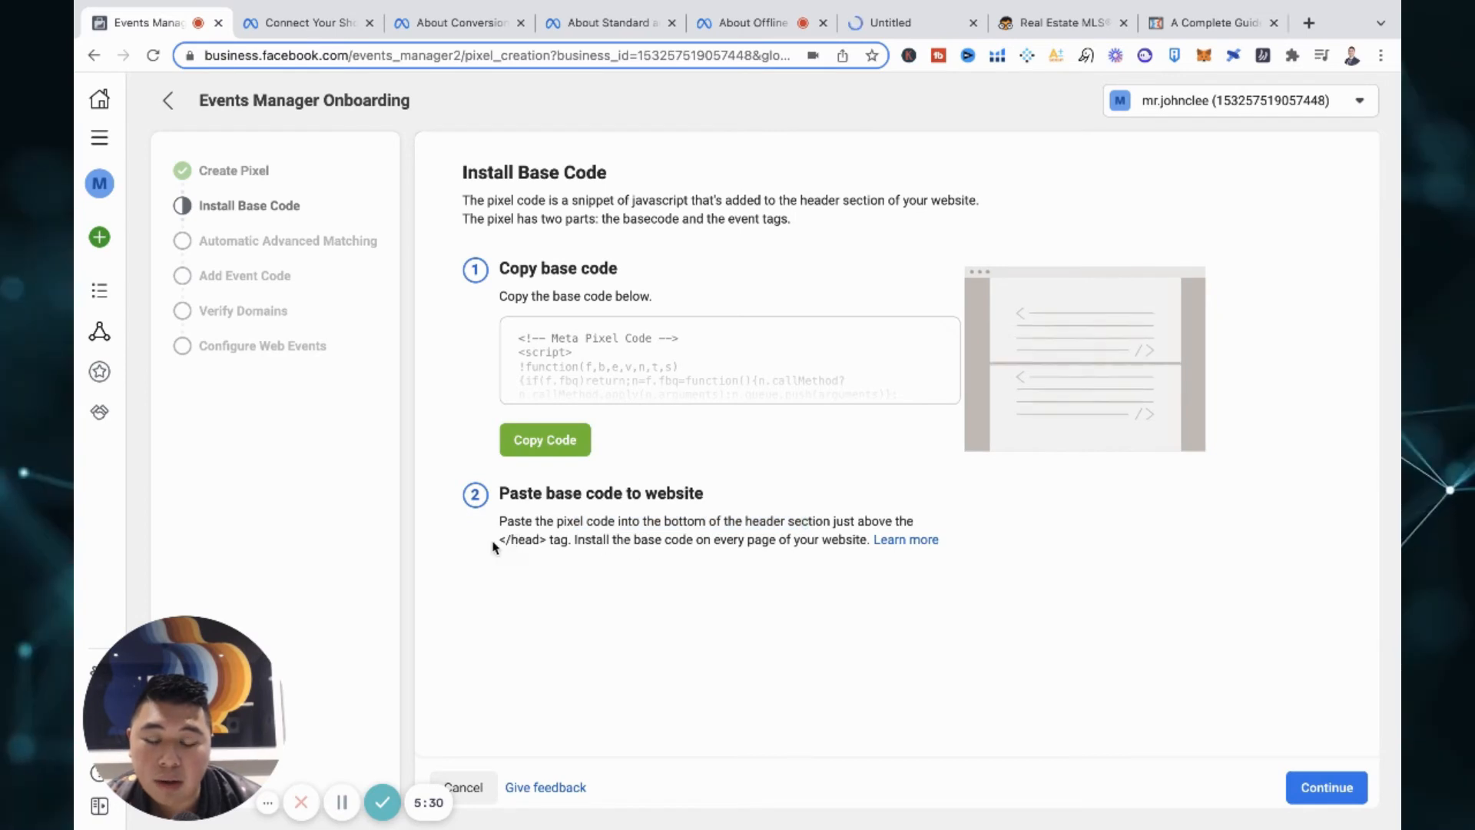
pyautogui.moveTo(496, 541); pyautogui.dragTo(559, 542)
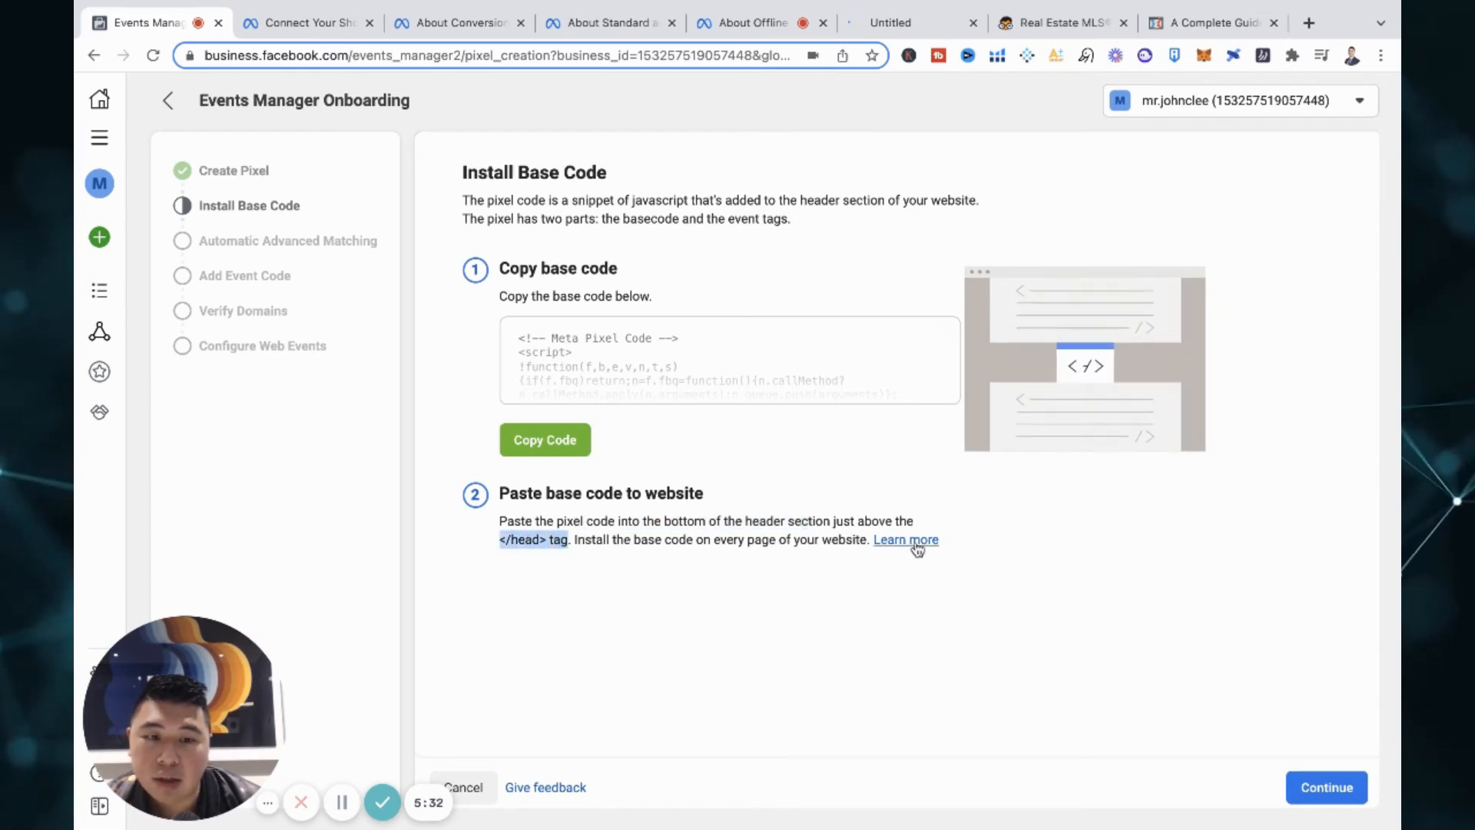
# Open the further help on installing the base code and look through the Conversion Tracking documentation on standard and custom events.
pyautogui.click(917, 542)
pyautogui.scroll(-1, 635, 308)
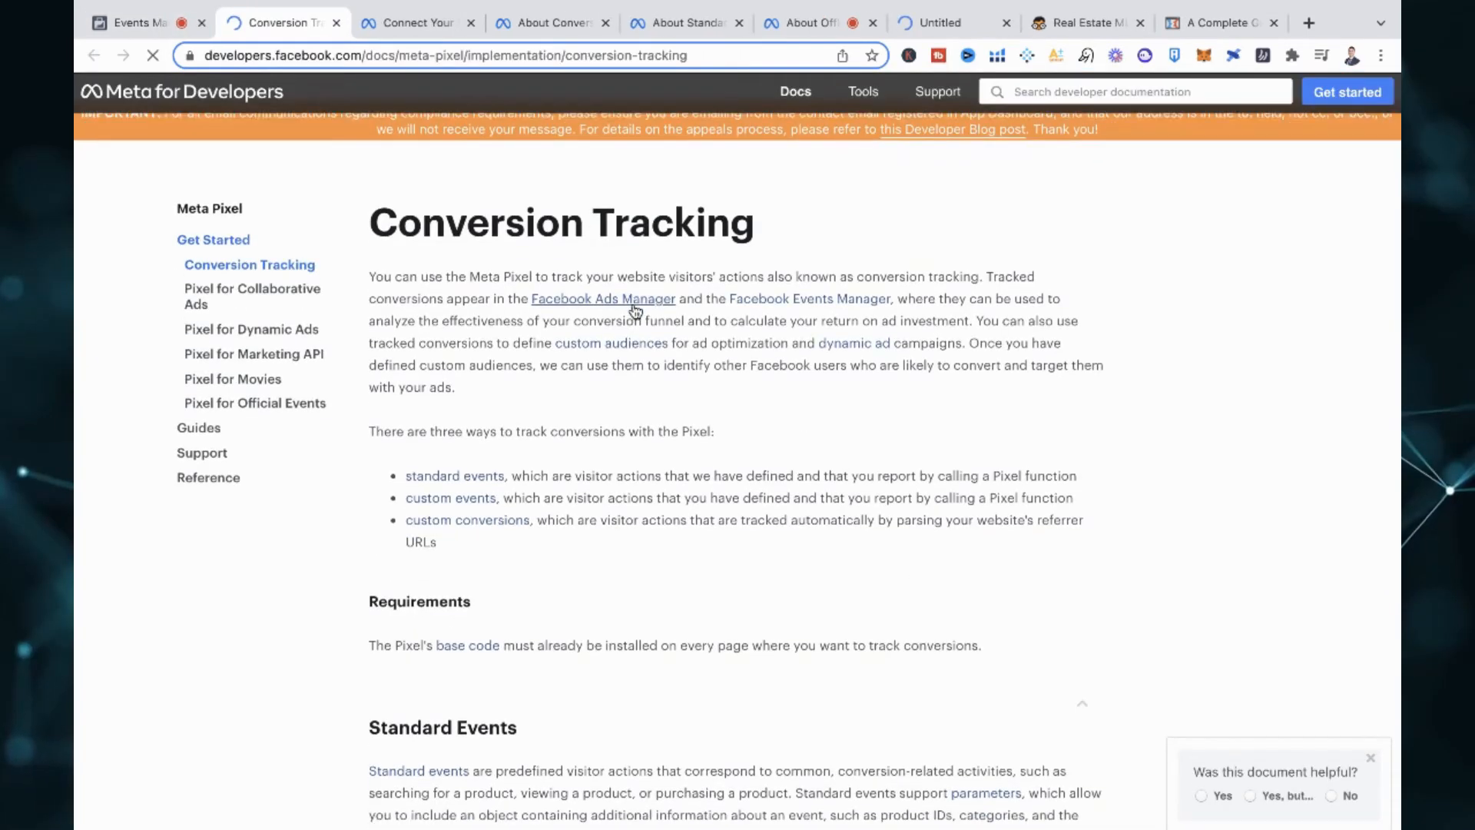
pyautogui.scroll(-10, 570, 313)
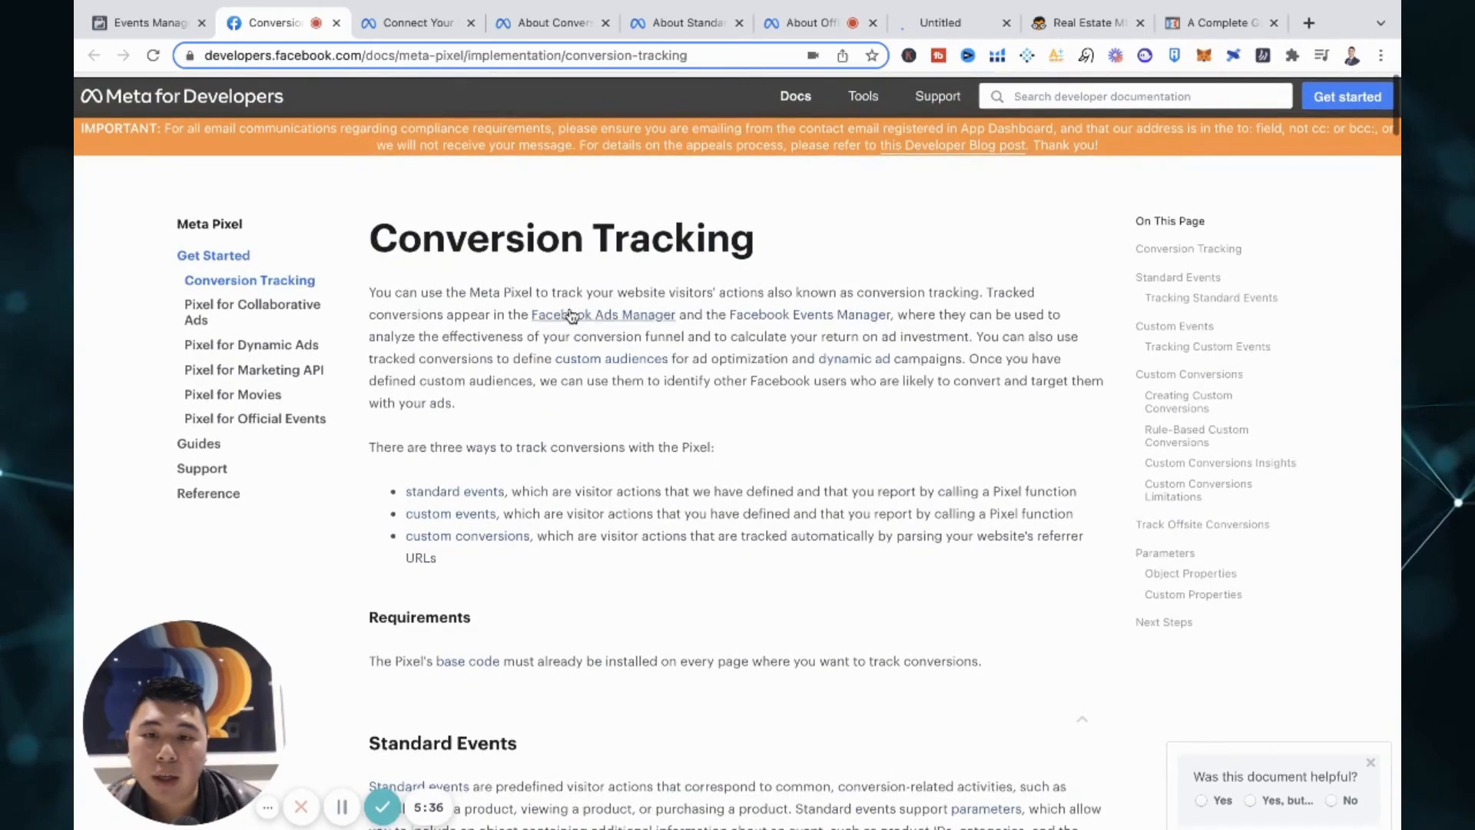
pyautogui.scroll(-9, 573, 313)
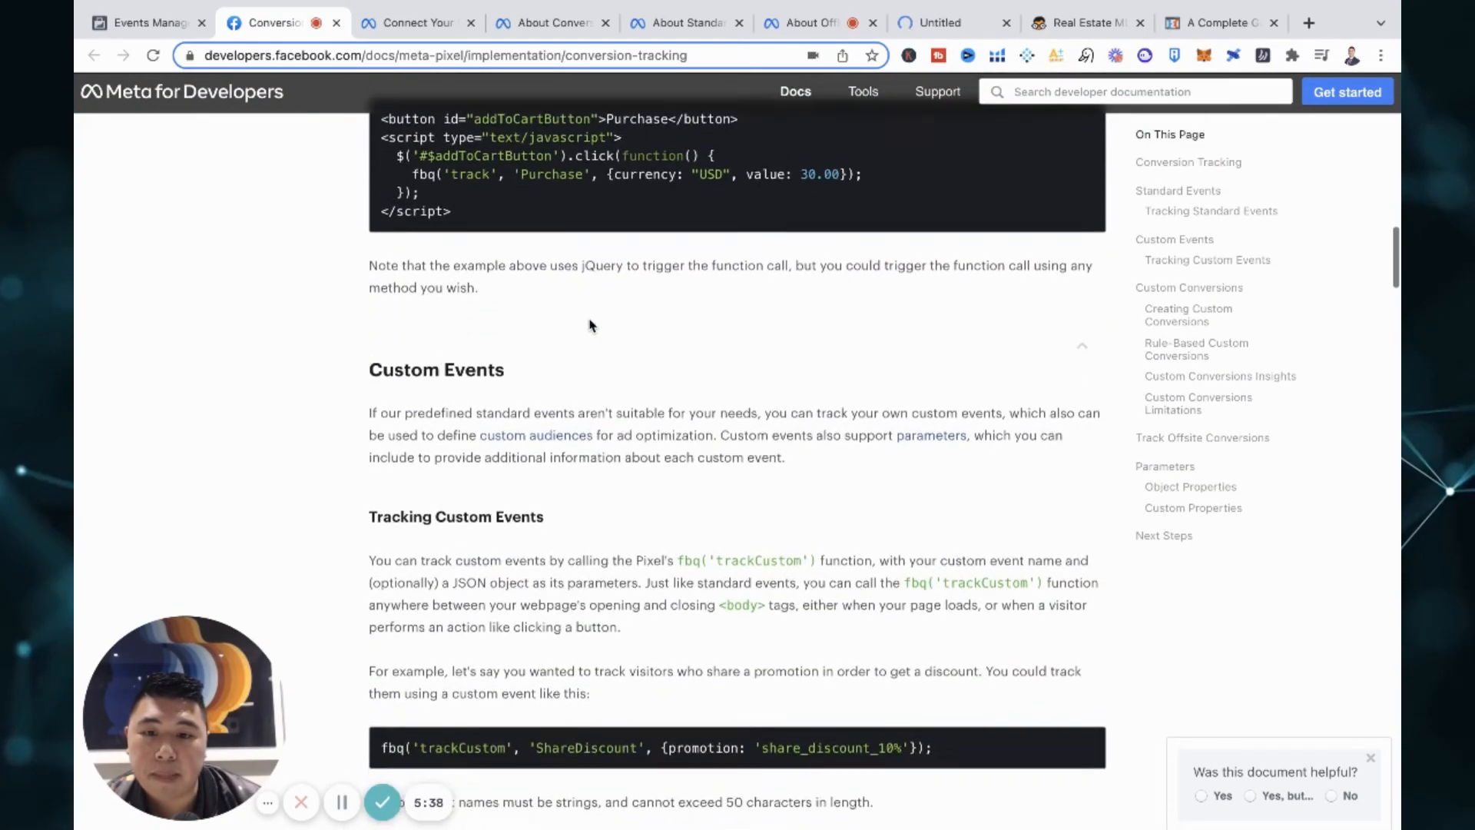
pyautogui.scroll(2, 521, 329)
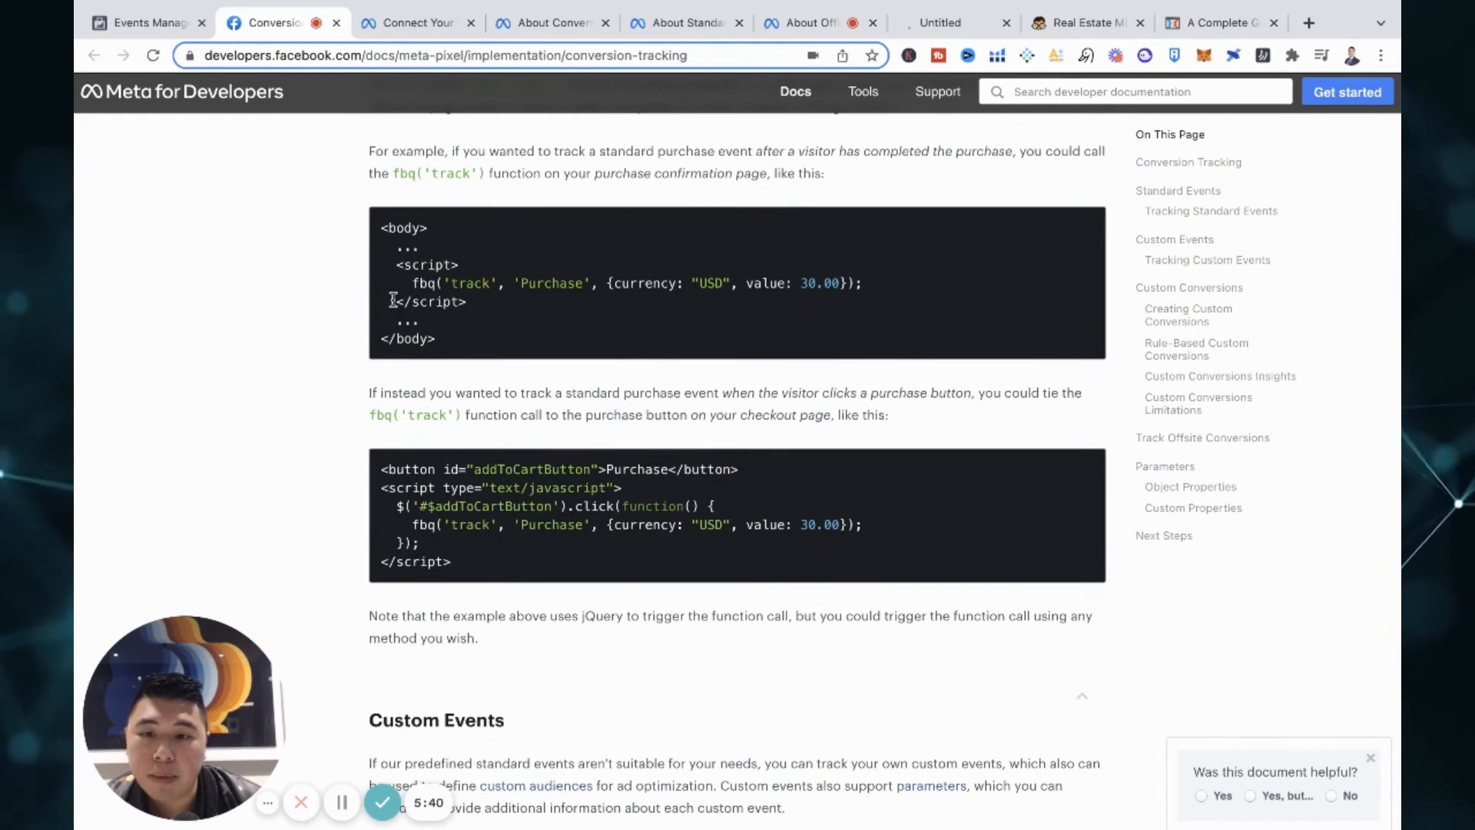
pyautogui.scroll(-5, 619, 537)
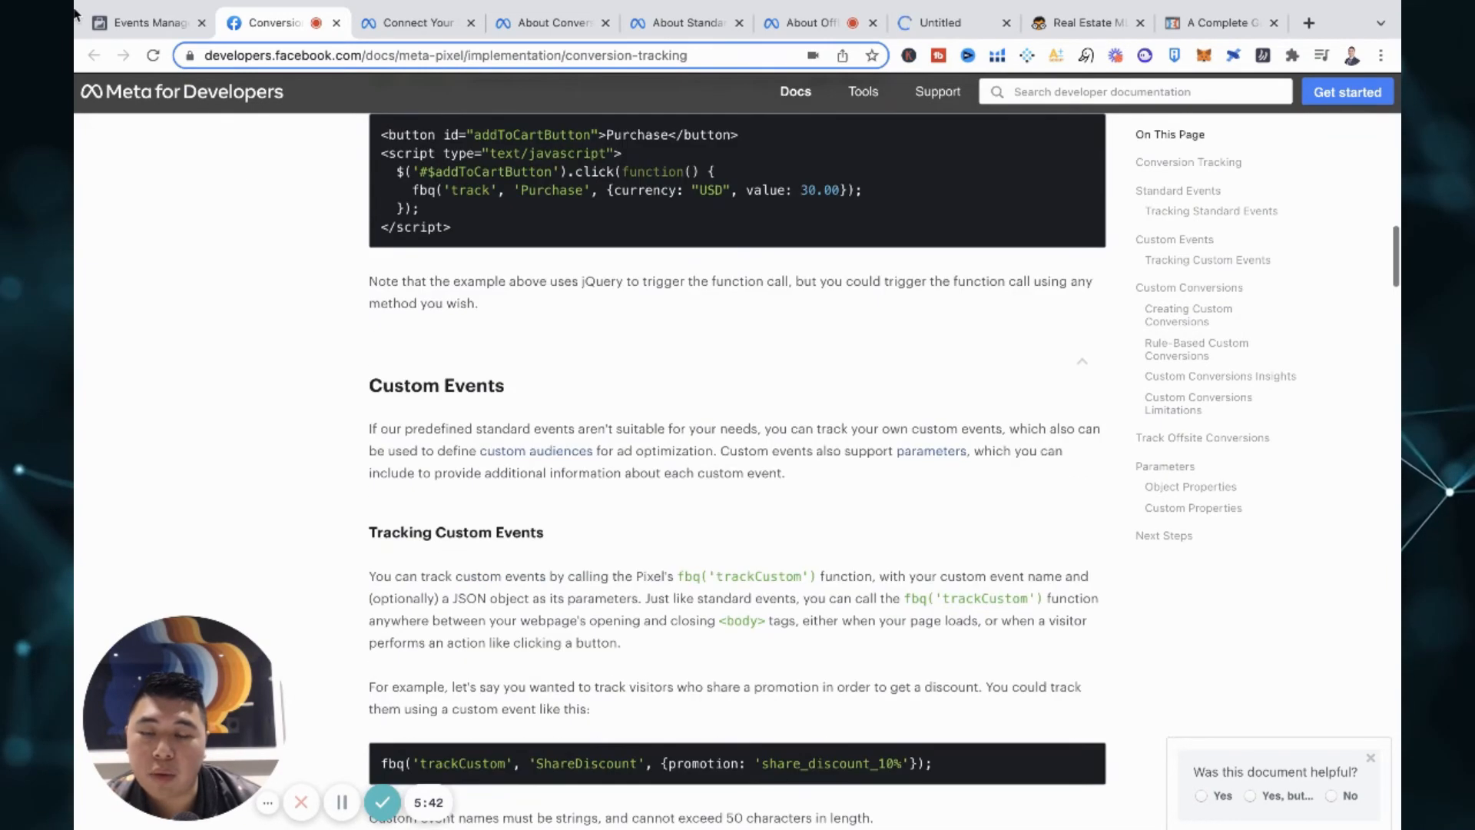
# Return to the Events Manager onboarding and continue to the Automatic Advanced Matching stage.
pyautogui.click(148, 17)
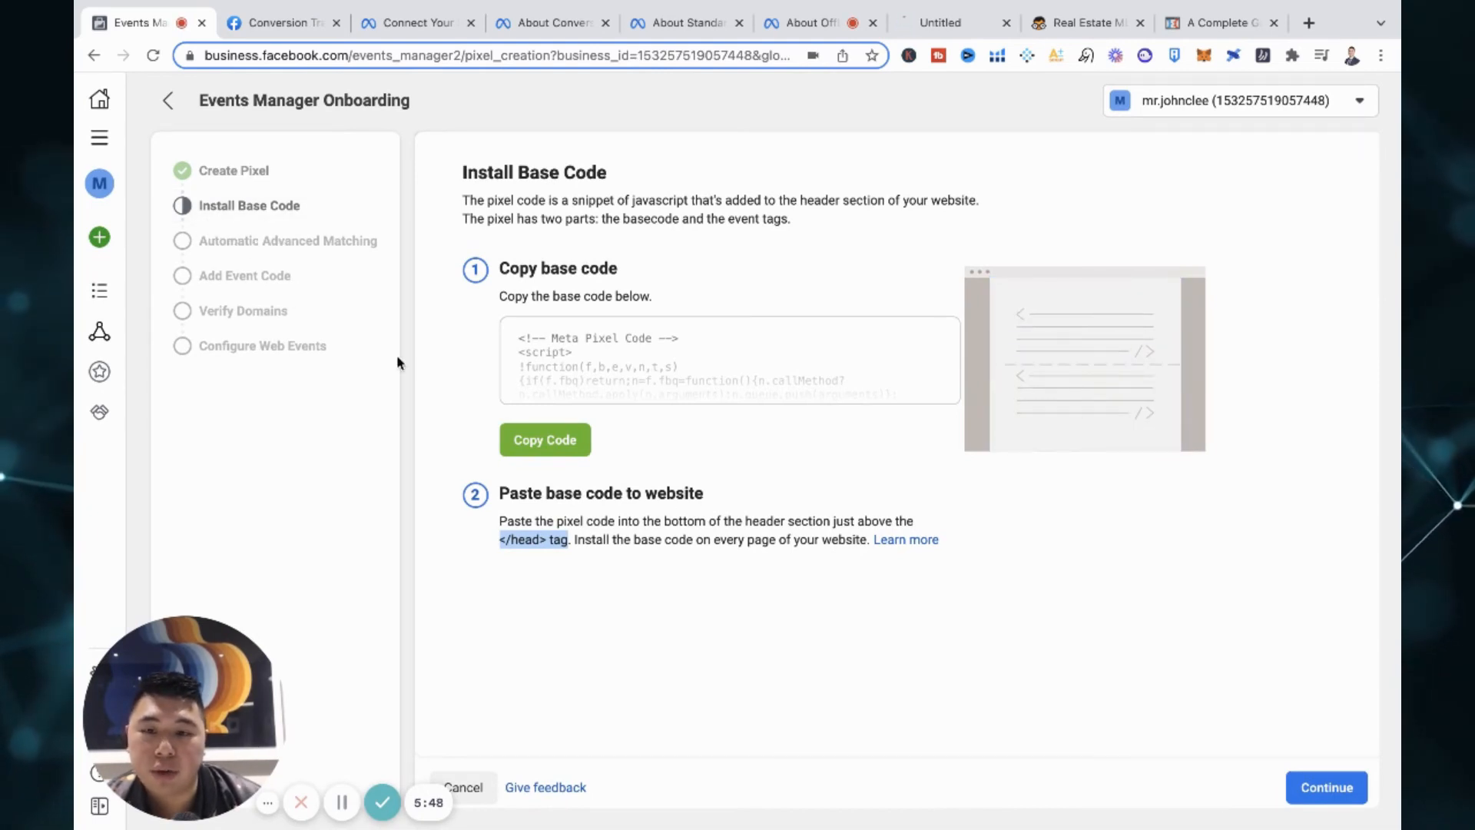
pyautogui.click(1343, 791)
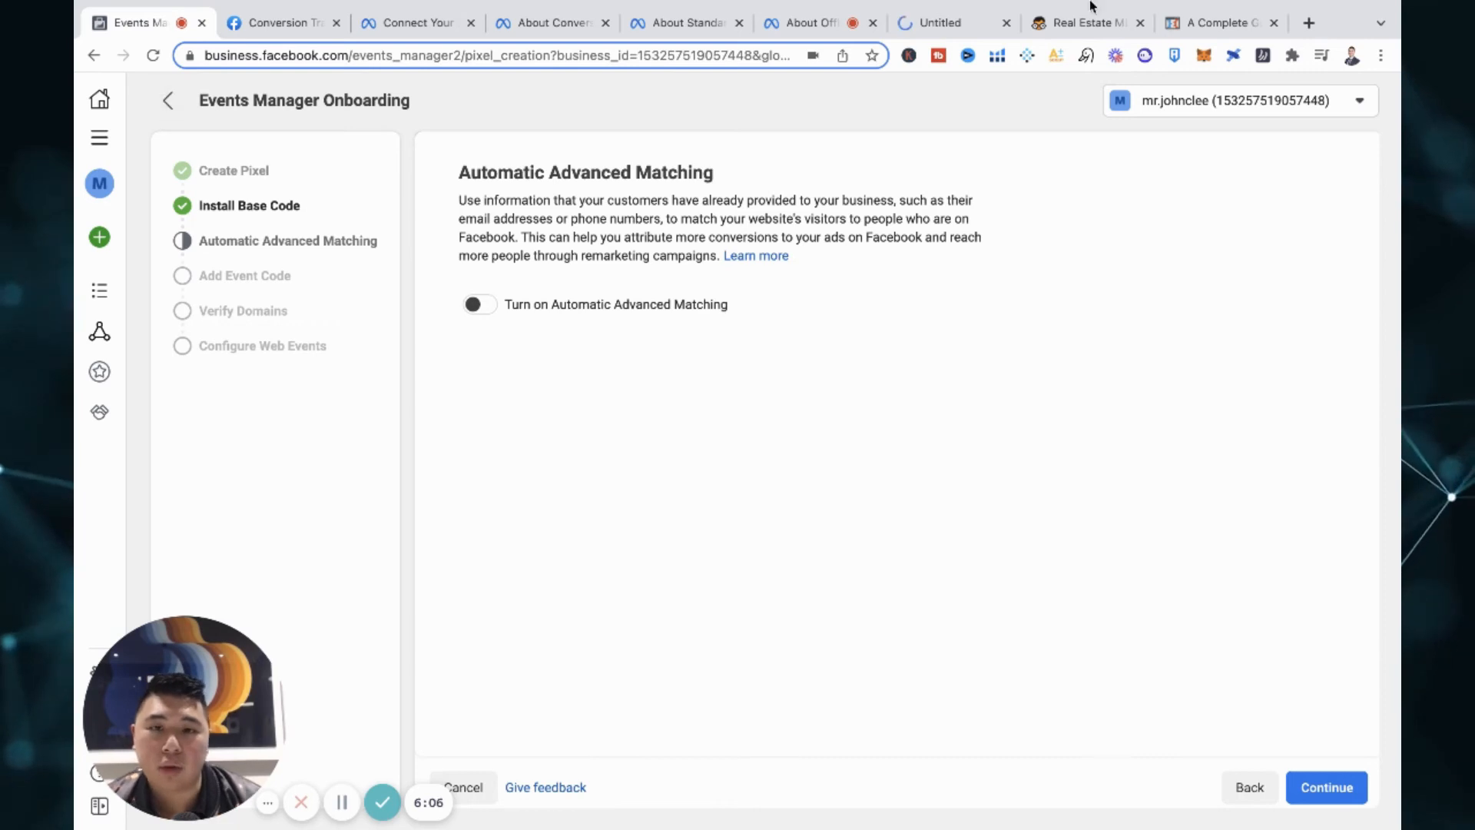
# Look through the Real Geeks website's CRM and real estate website features, and dismiss its promotional popup.
pyautogui.click(1107, 23)
pyautogui.scroll(-20, 903, 384)
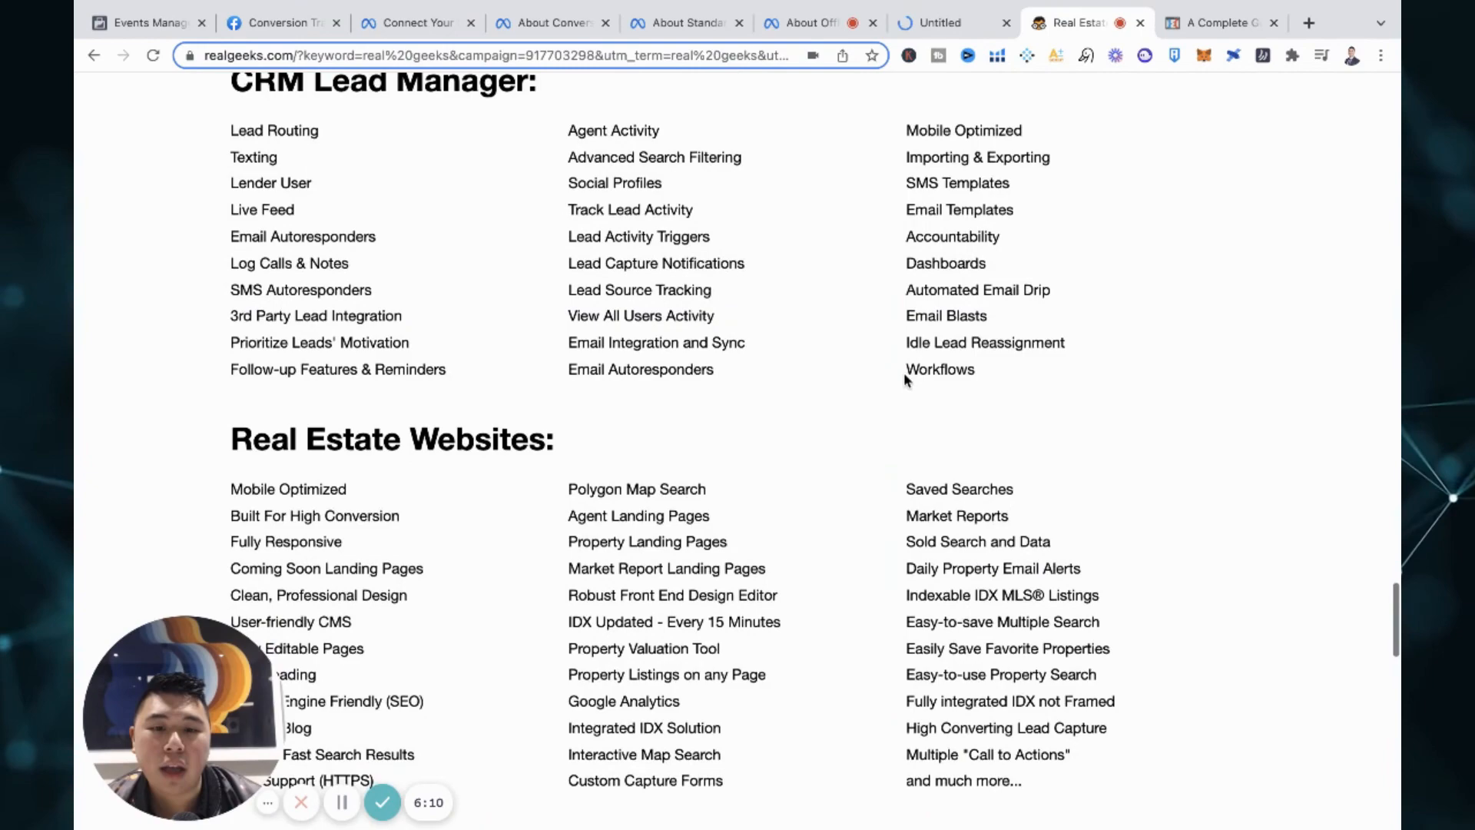
pyautogui.scroll(-20, 904, 381)
pyautogui.scroll(10, 909, 381)
pyautogui.scroll(20, 909, 381)
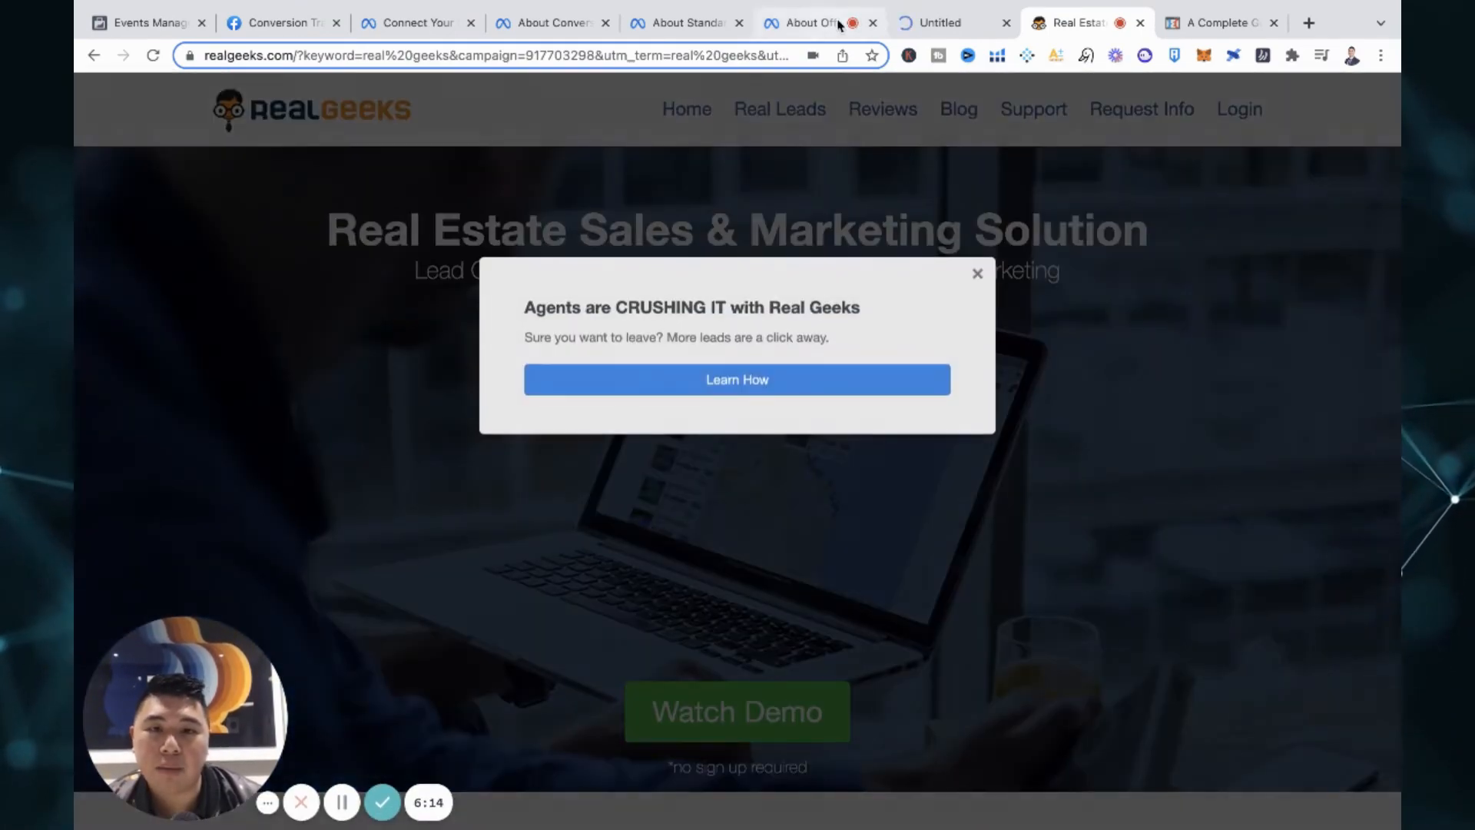
pyautogui.click(980, 278)
pyautogui.click(914, 23)
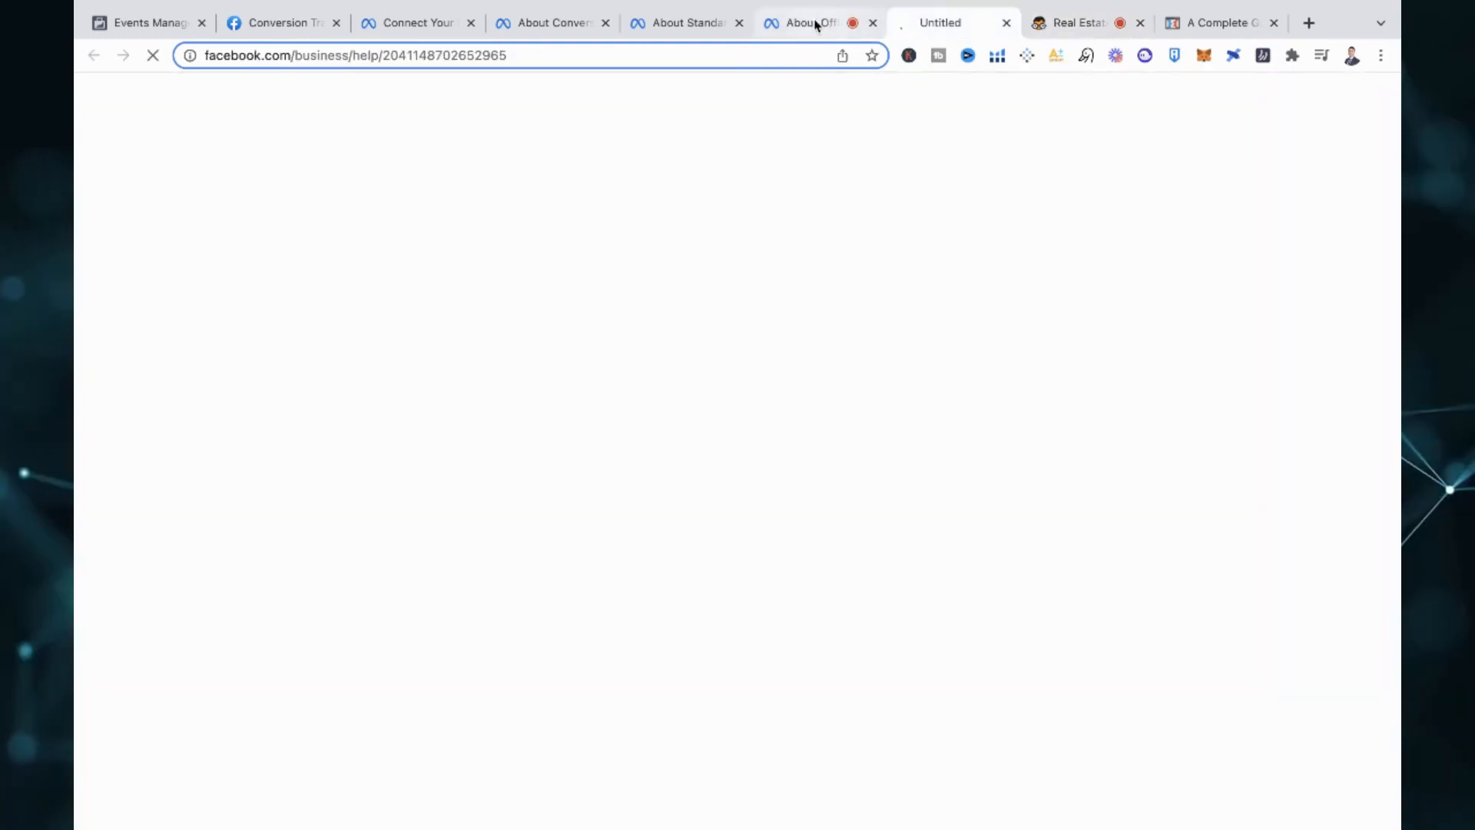
pyautogui.click(232, 23)
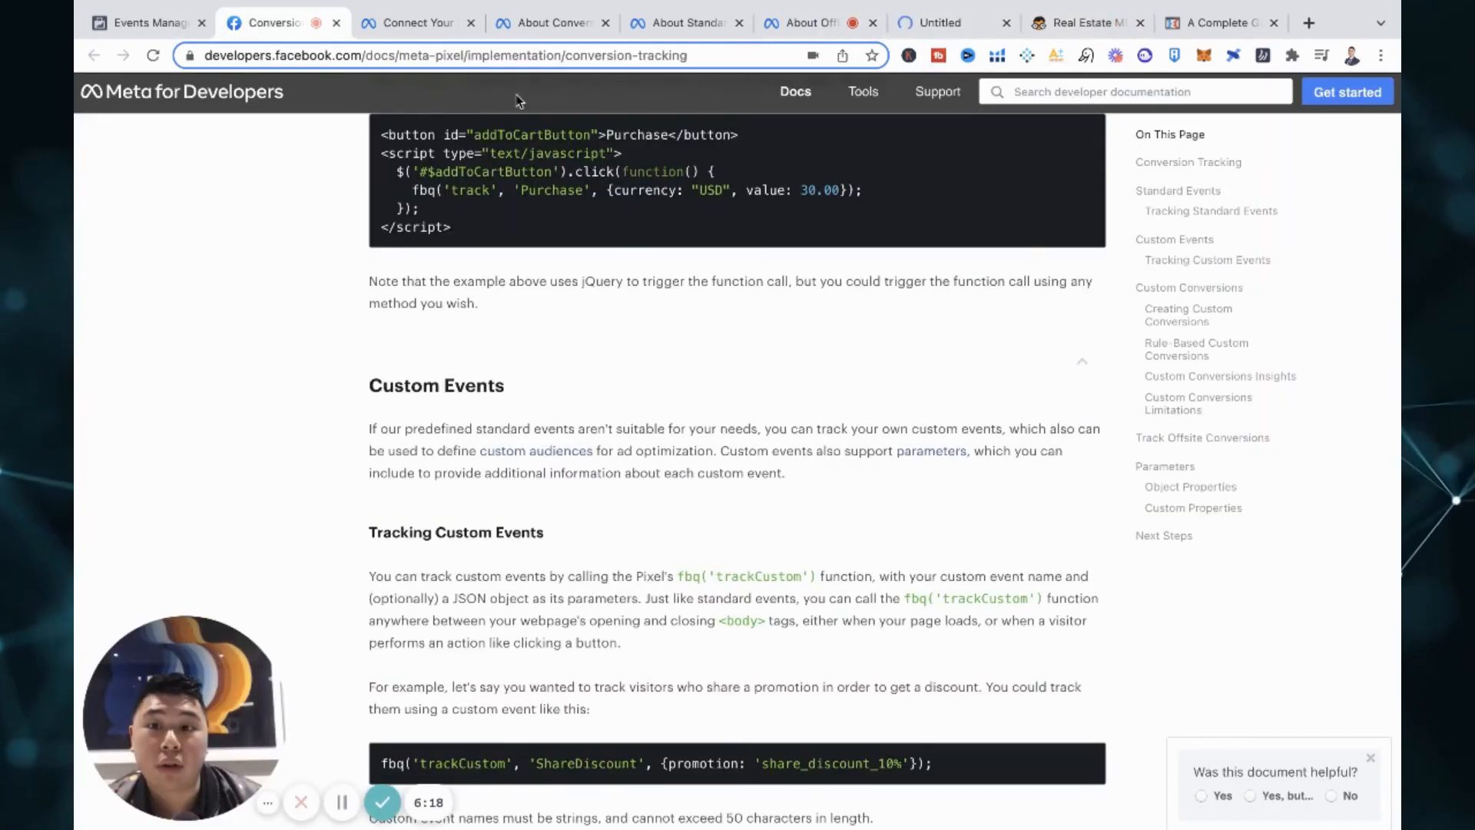
pyautogui.click(396, 24)
pyautogui.click(538, 23)
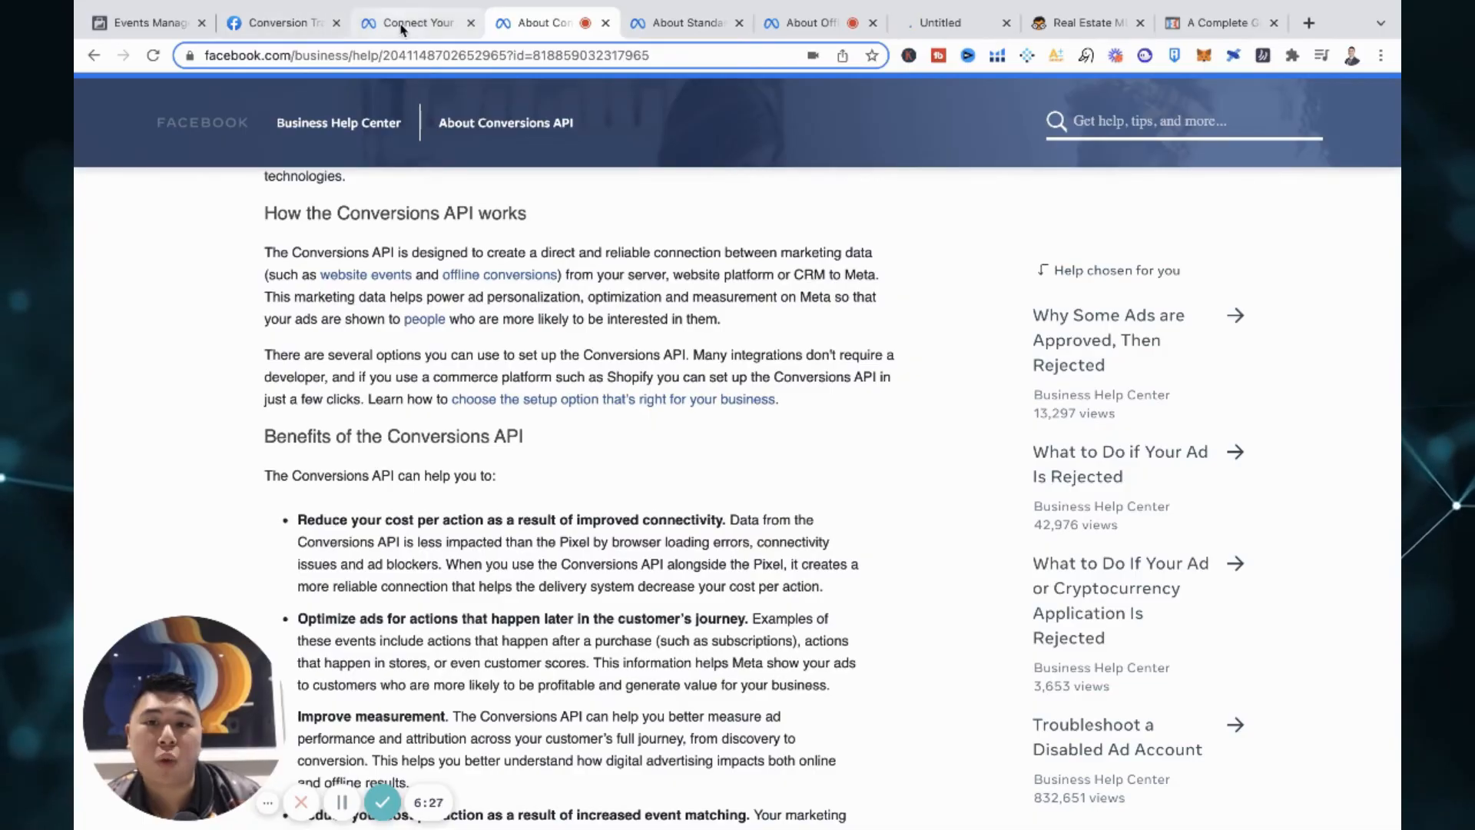
pyautogui.click(415, 23)
pyautogui.click(290, 23)
pyautogui.click(415, 23)
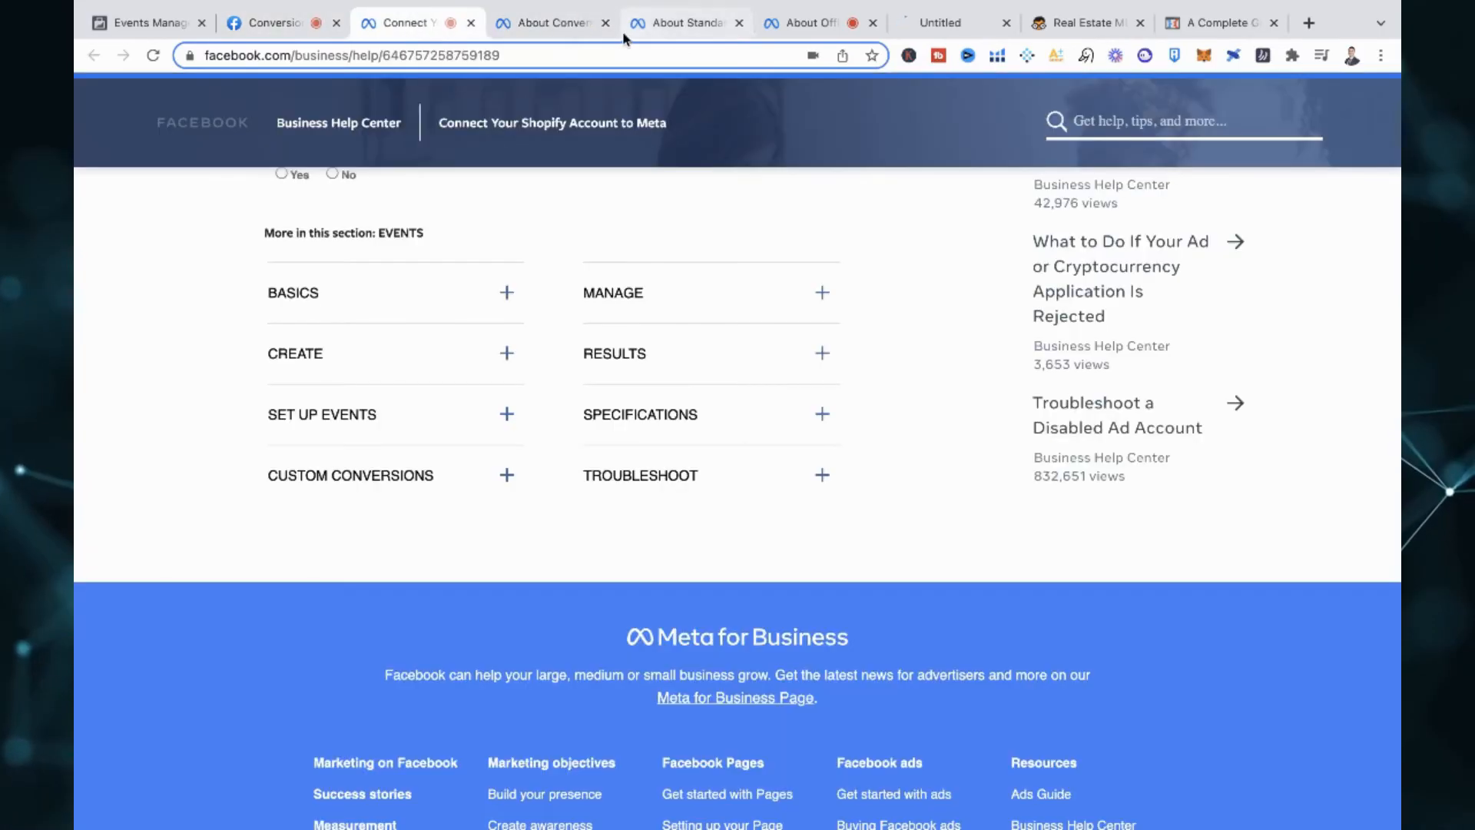
pyautogui.click(541, 23)
pyautogui.click(685, 25)
pyautogui.click(811, 23)
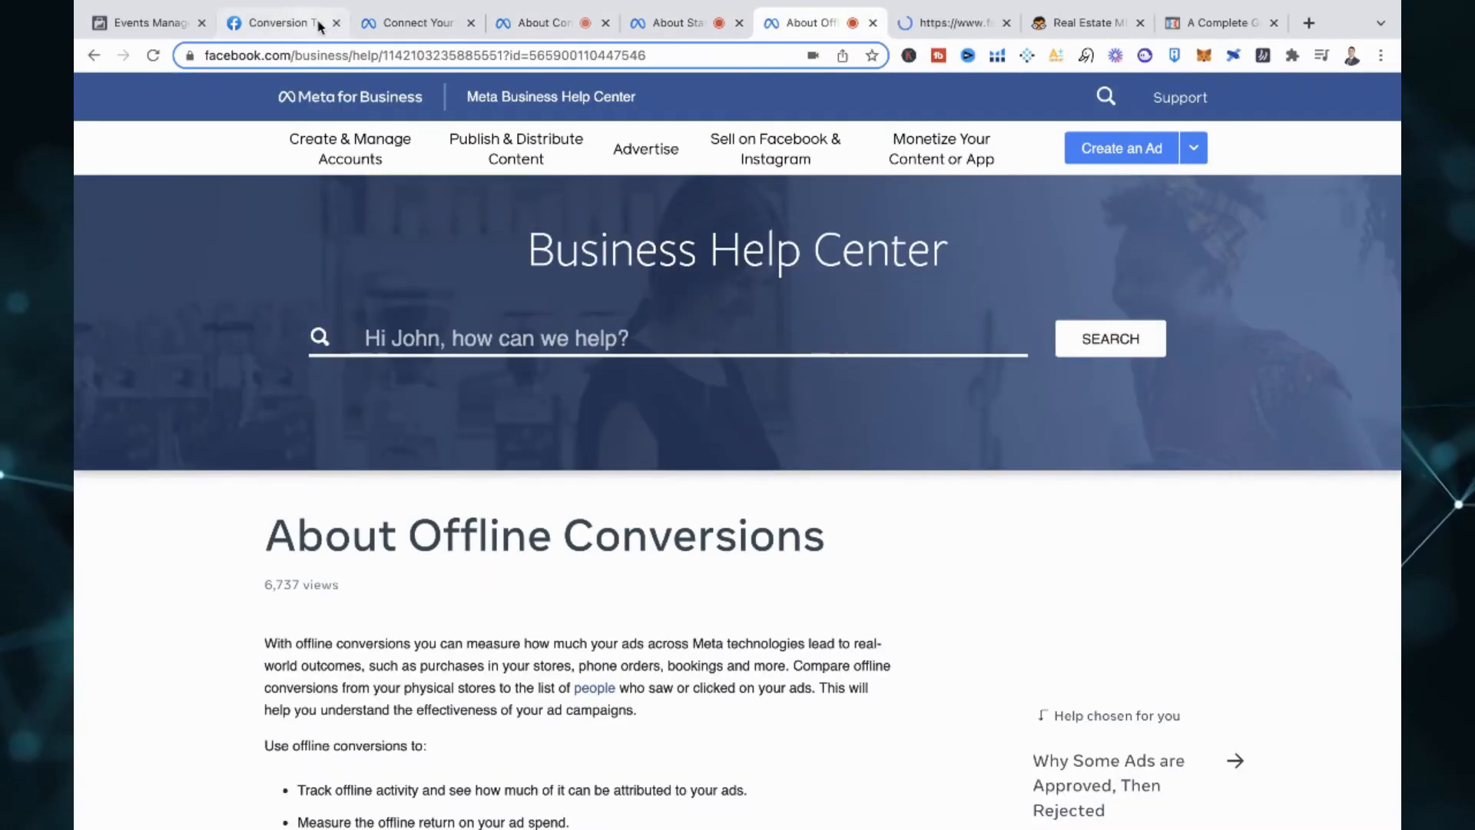
pyautogui.click(415, 23)
pyautogui.click(273, 31)
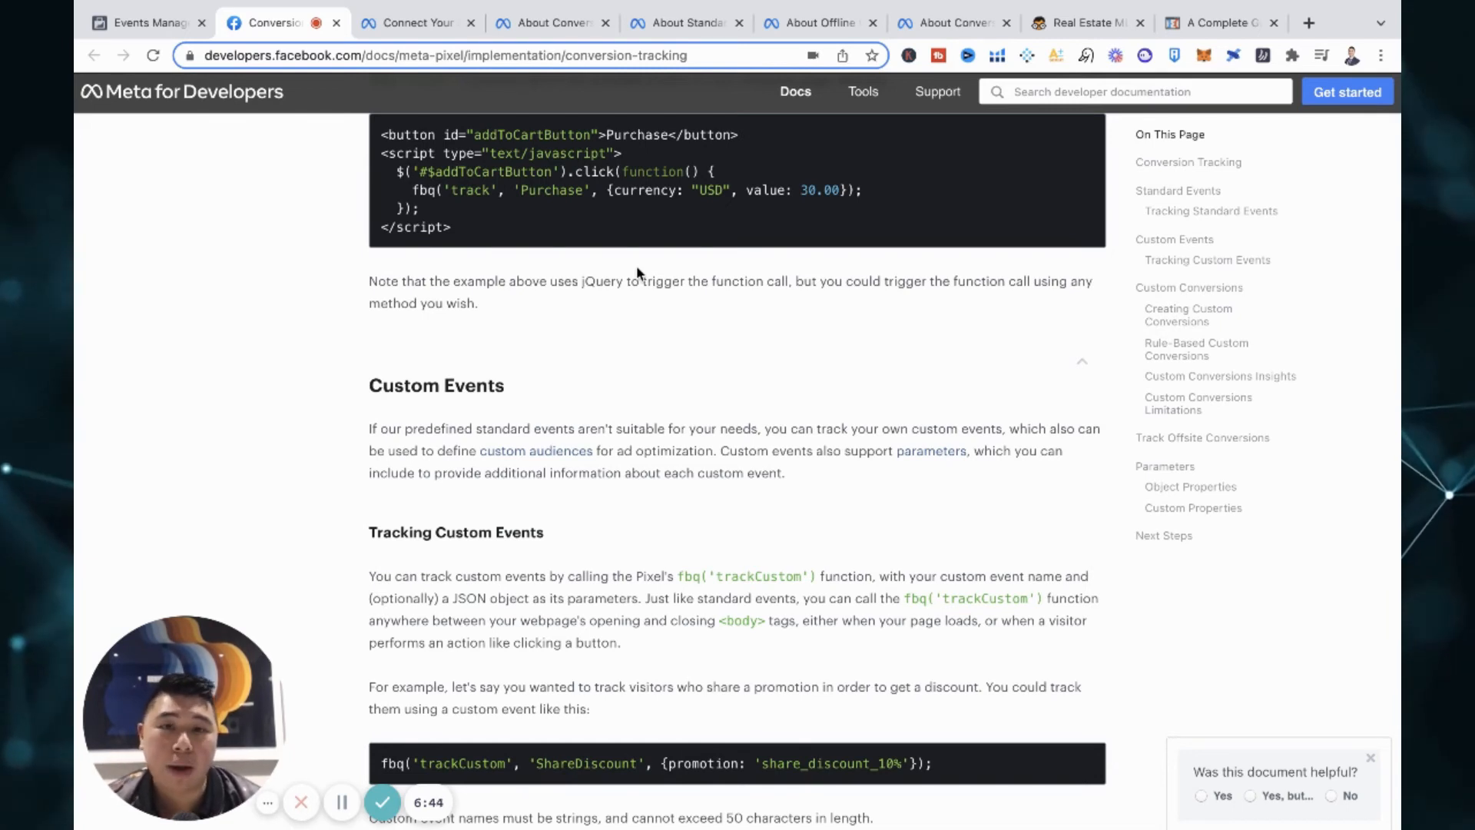
pyautogui.moveTo(415, 3)
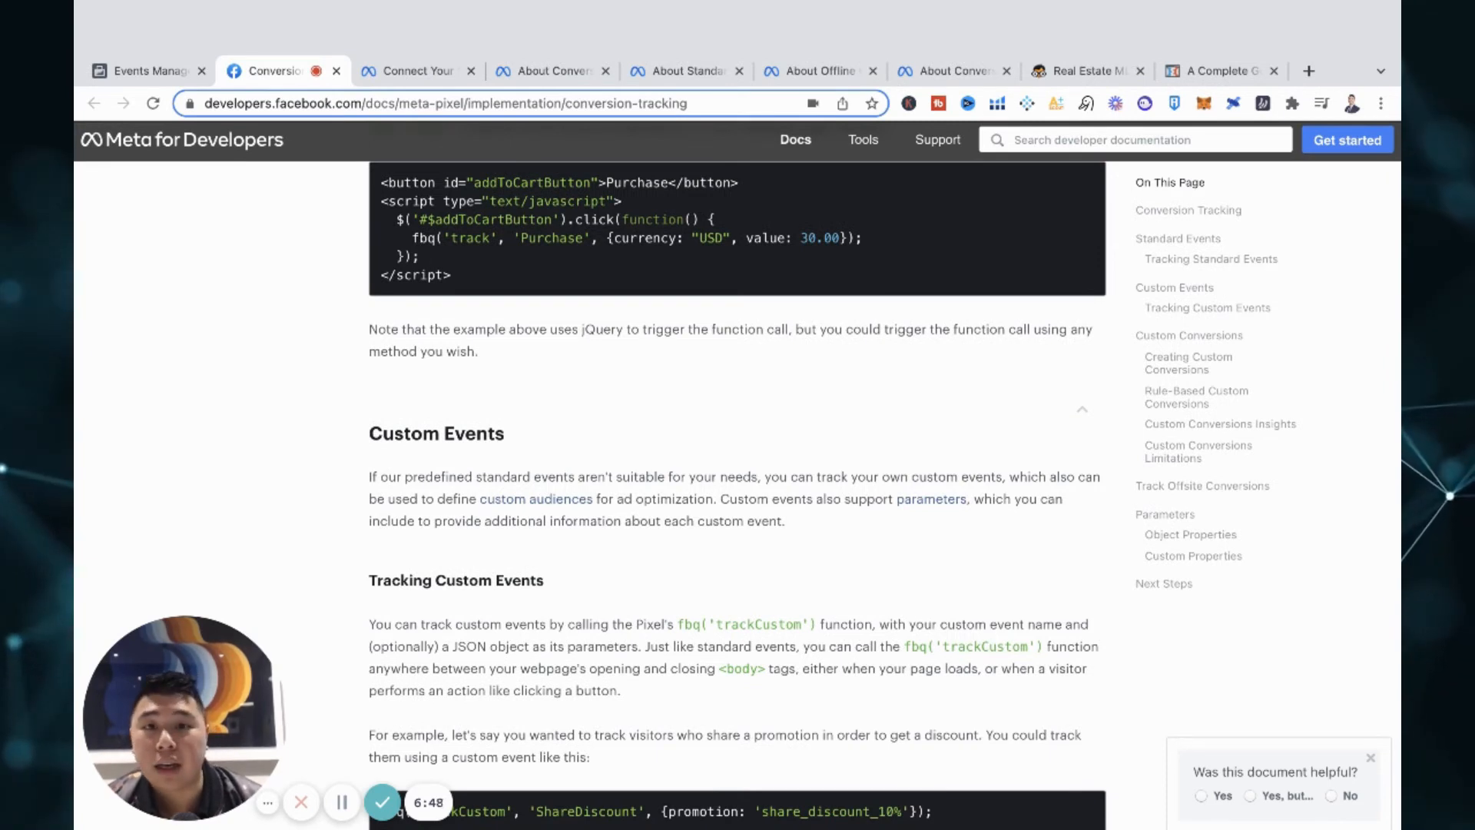
pyautogui.click(406, 73)
pyautogui.click(239, 72)
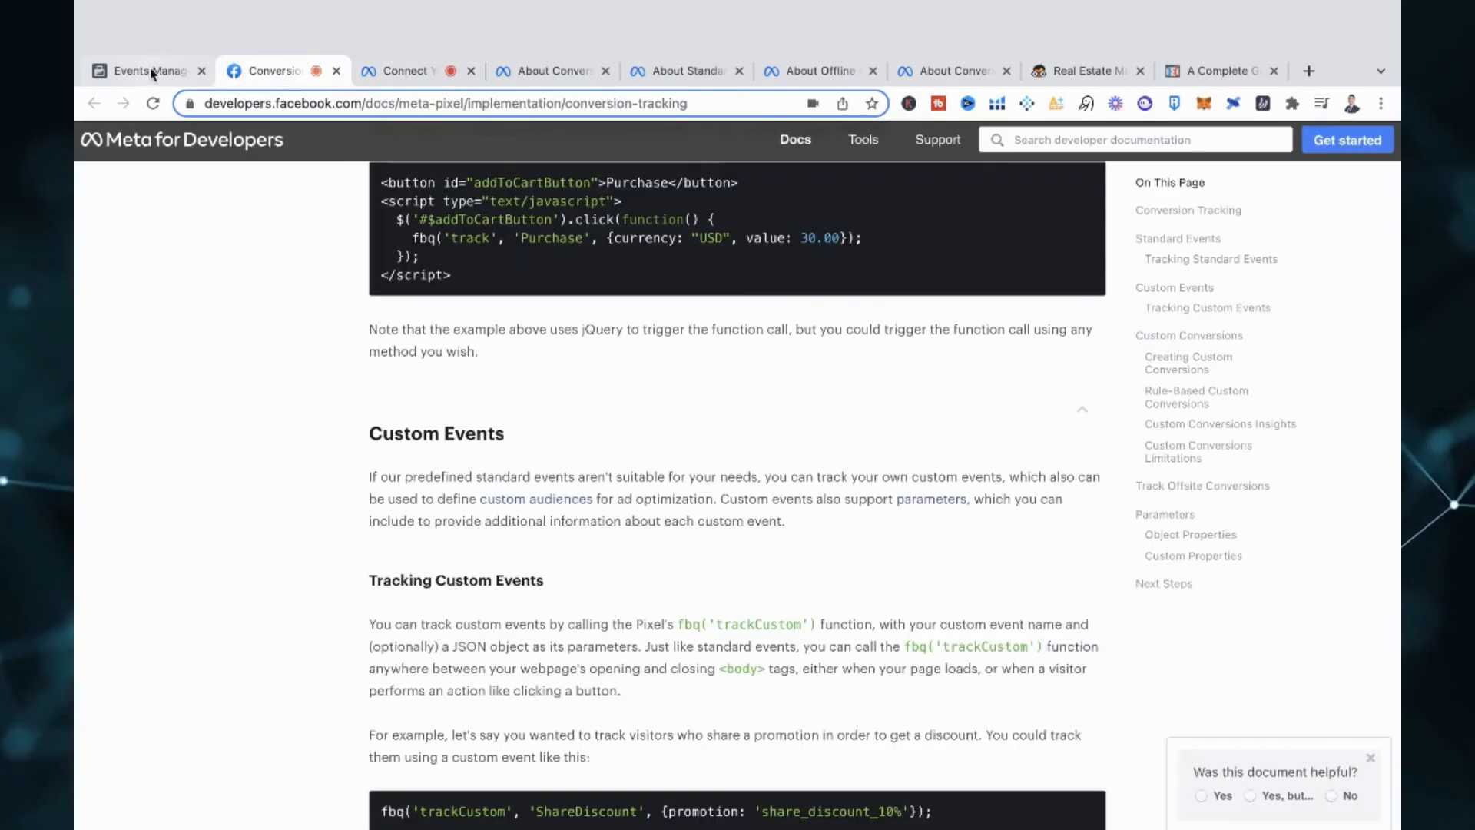
pyautogui.click(152, 73)
pyautogui.click(311, 77)
pyautogui.click(392, 71)
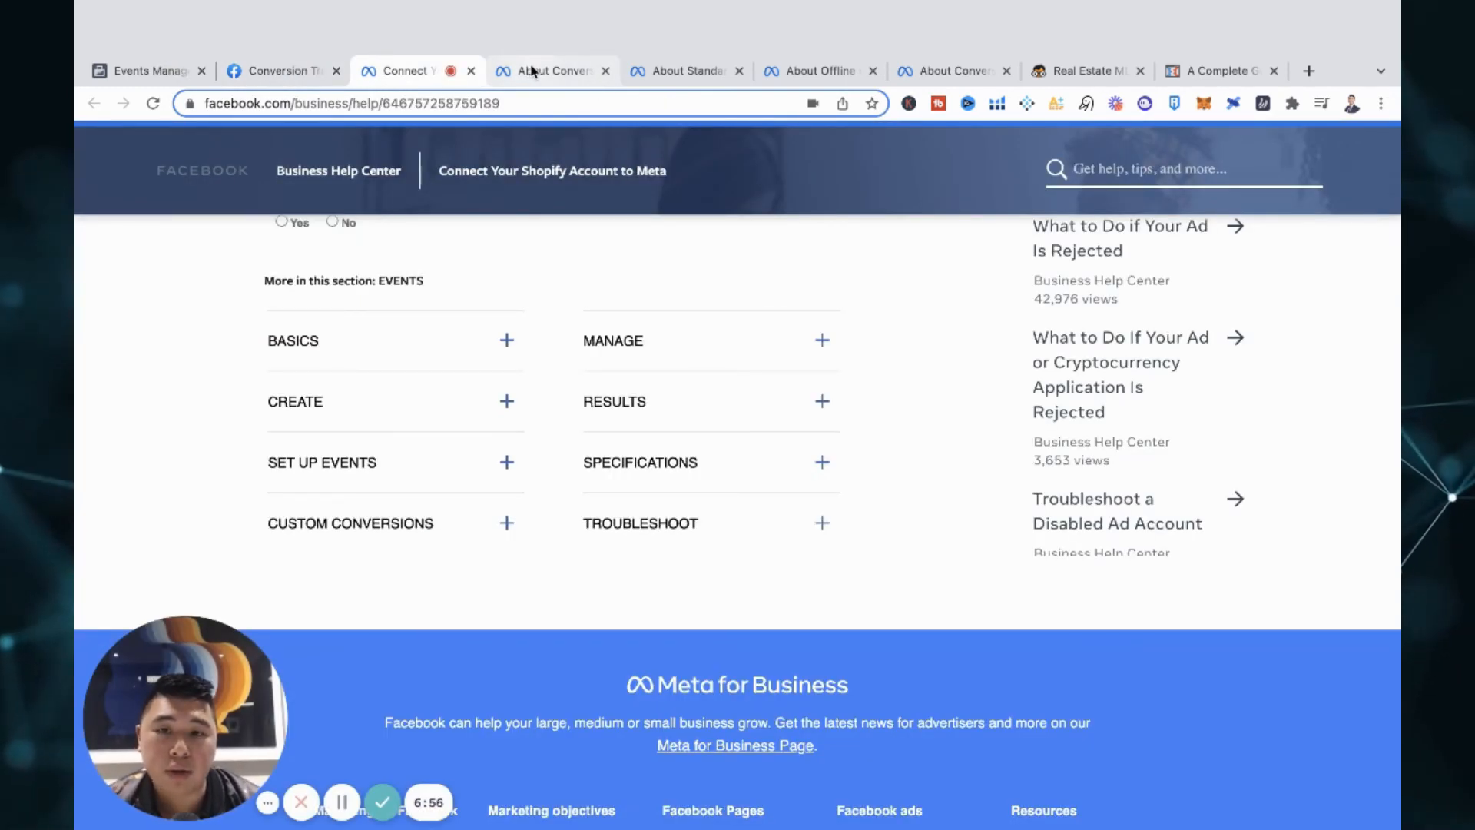
# View the About Conversions API help article and return to the Automatic Advanced Matching stage in Events Manager.
pyautogui.click(531, 71)
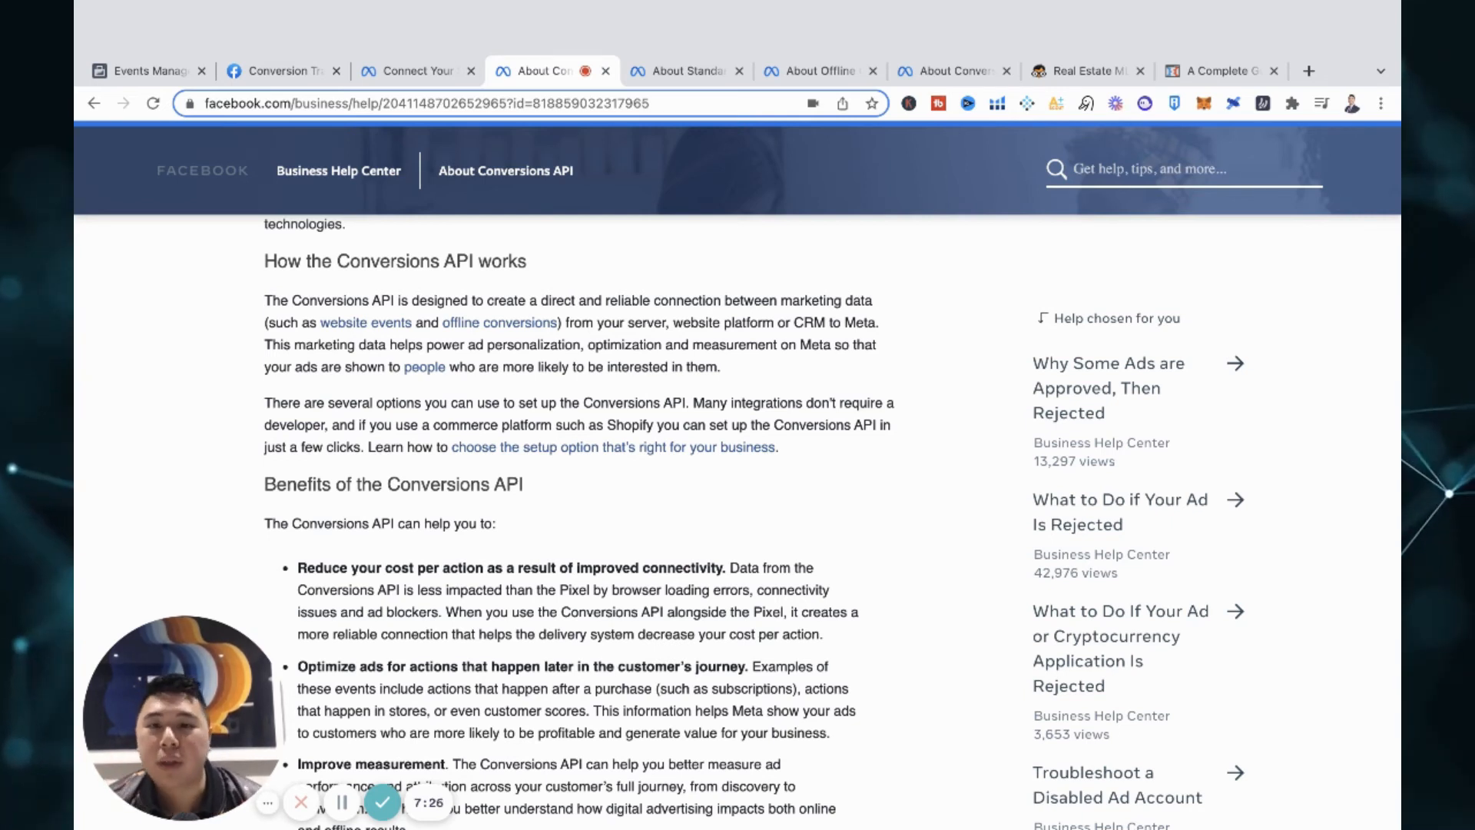
pyautogui.click(285, 70)
pyautogui.click(152, 71)
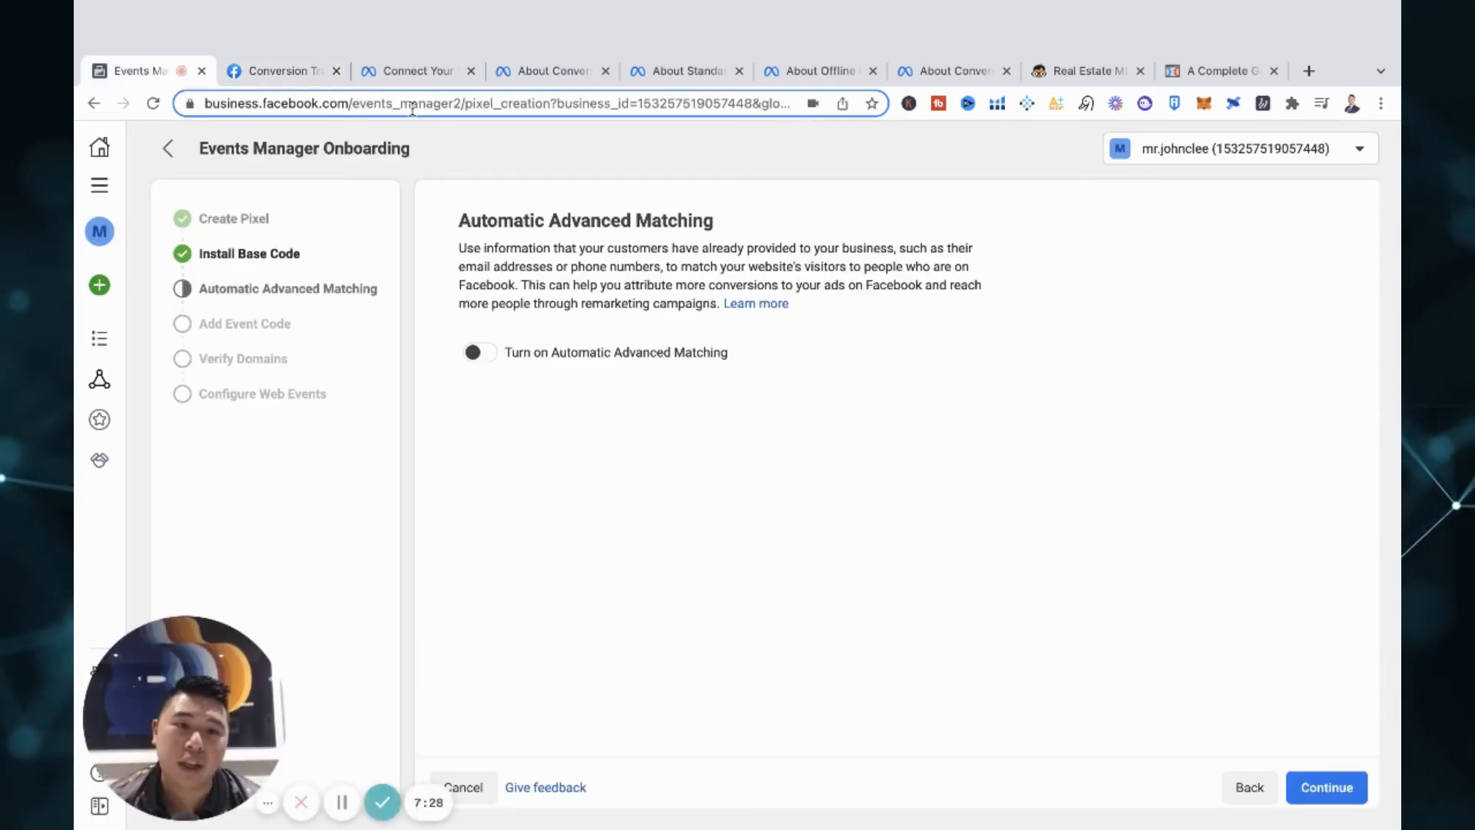